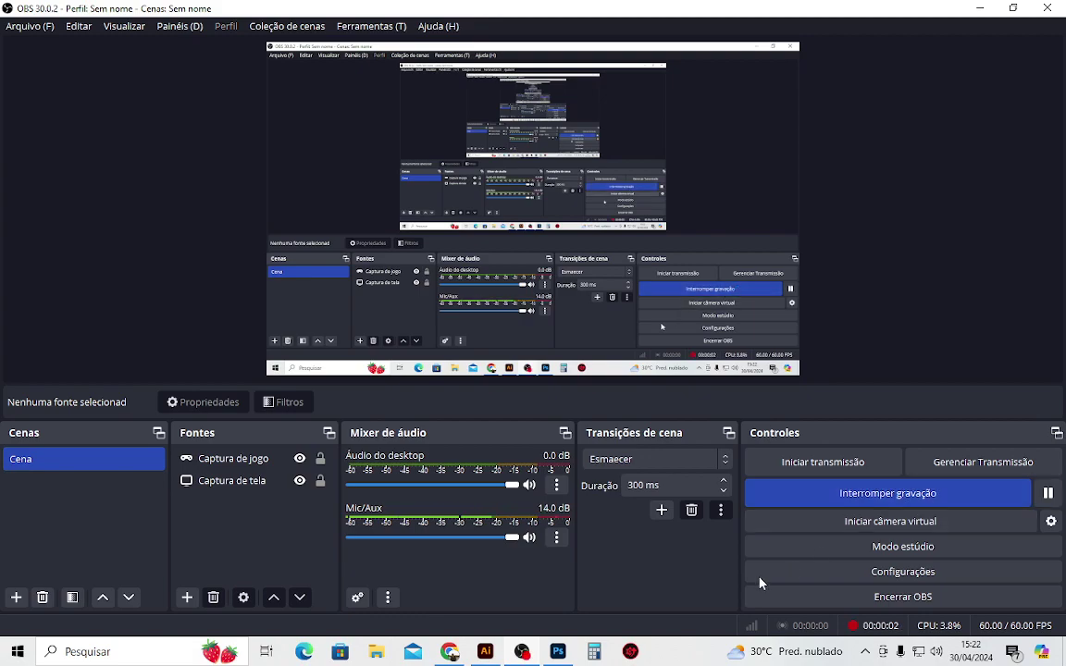
Check the Agricultor reference post in WhatsApp Web, then return to the Photoshop farmer design.
click(451, 653)
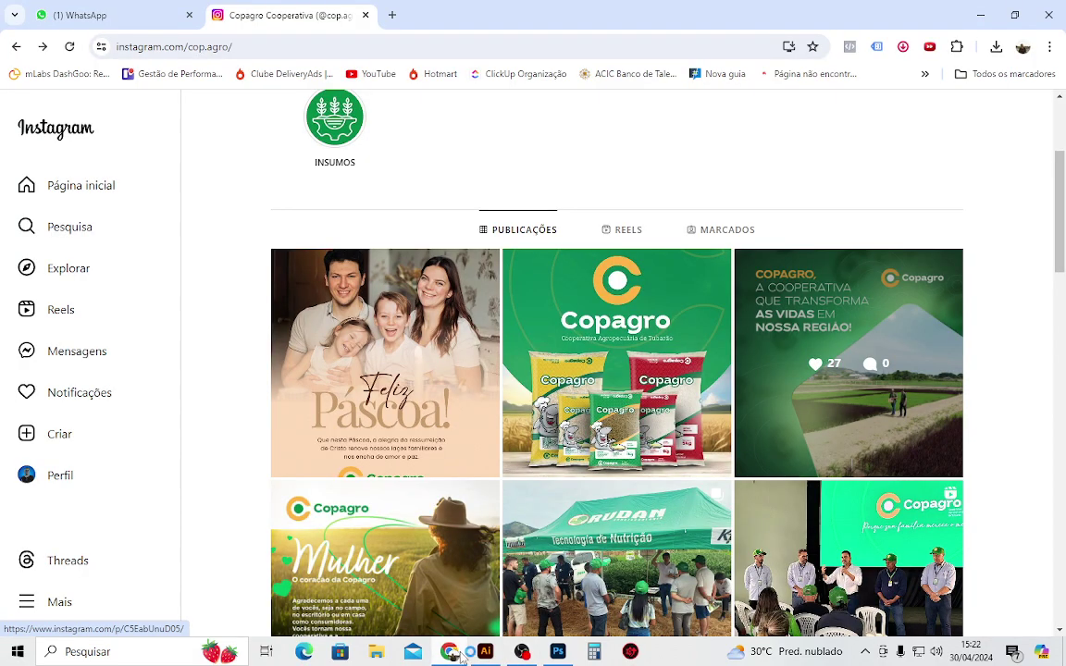
click(107, 8)
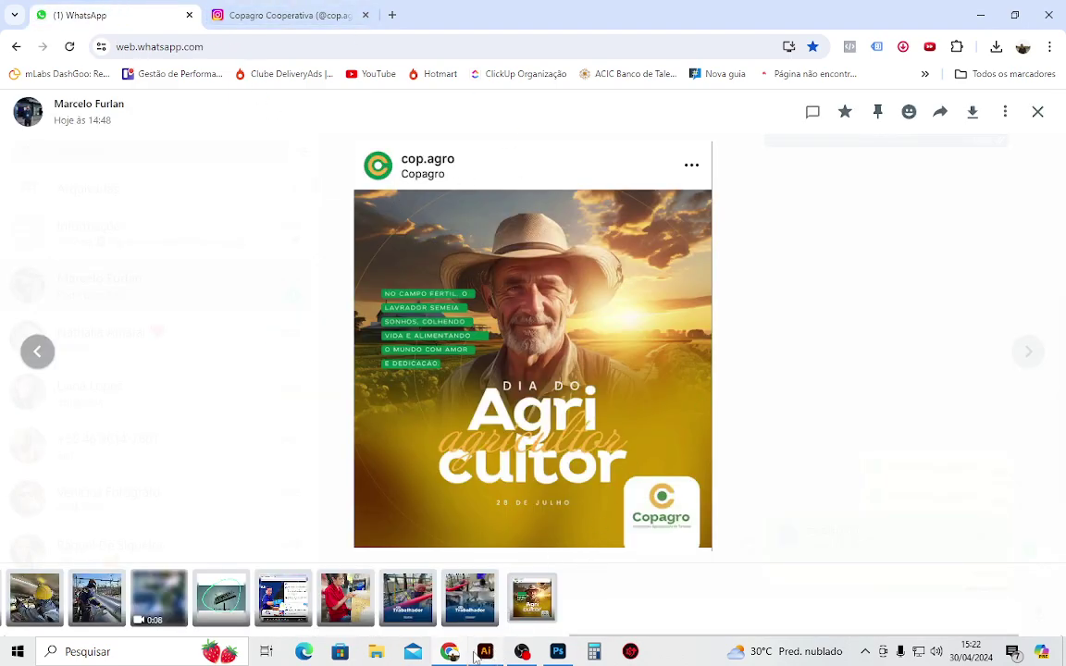
mouse_move(485, 652)
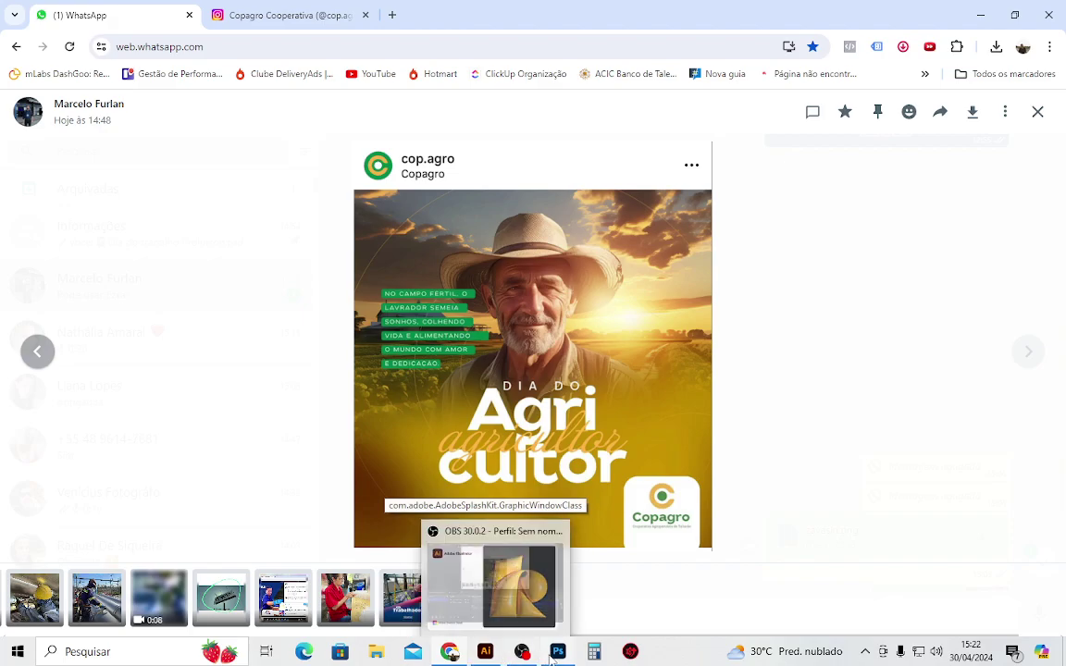
click(497, 592)
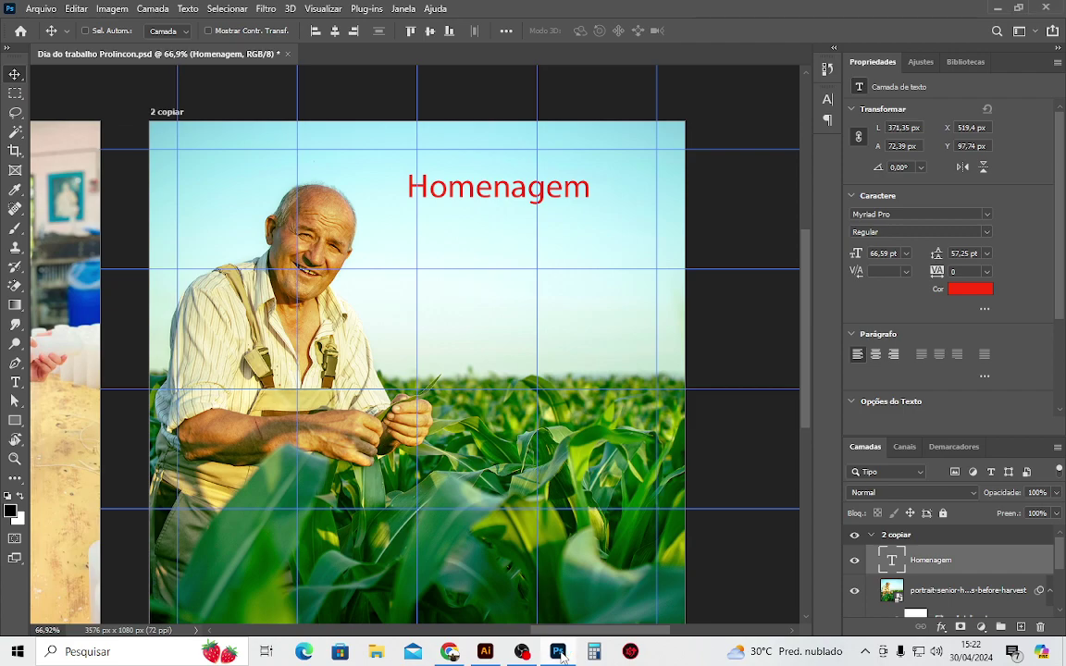
Change the Homenagem headline font to Ezra Medium.
key(ctrl)
double_click(521, 199)
click(828, 99)
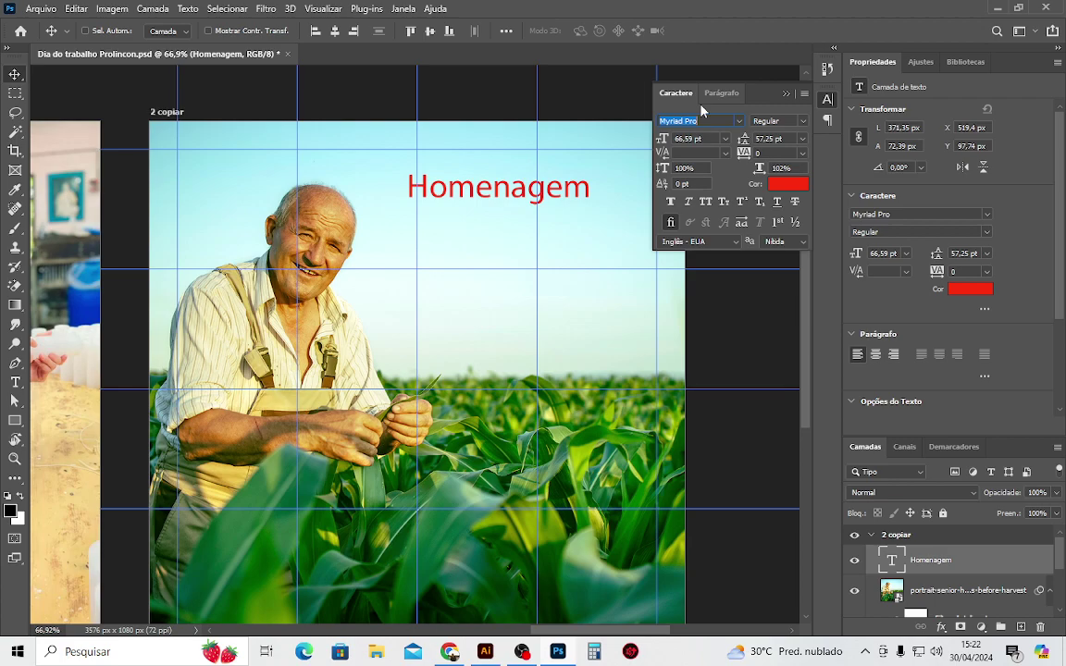
text(f)
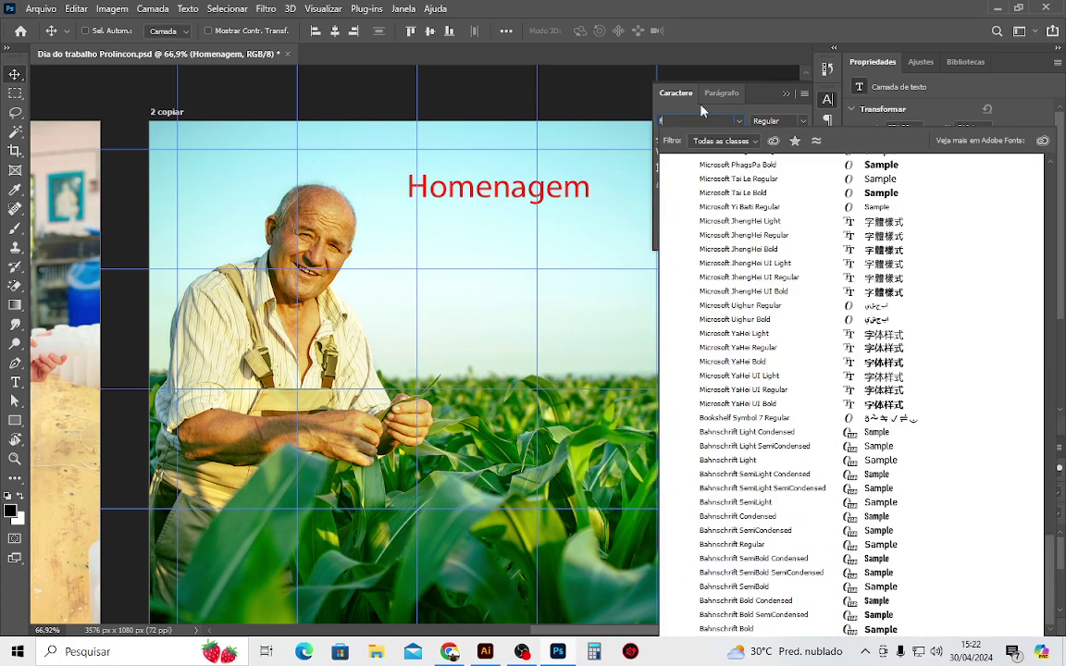
text(ezar)
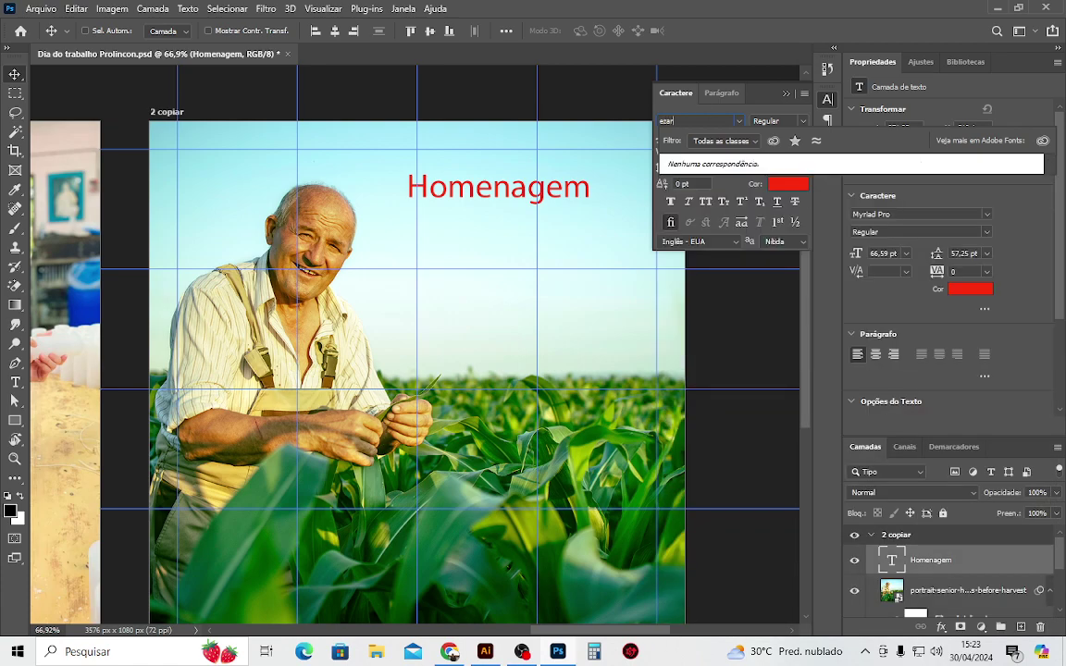
key(BackSpace)
key(BackSpace)
text(ra)
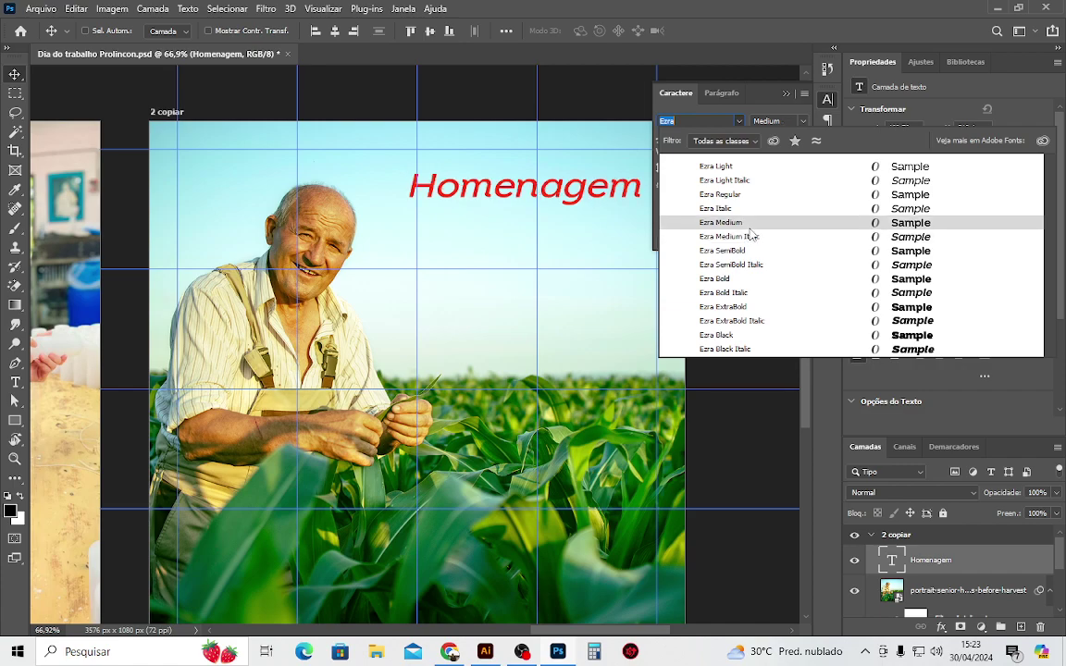
click(752, 223)
click(786, 93)
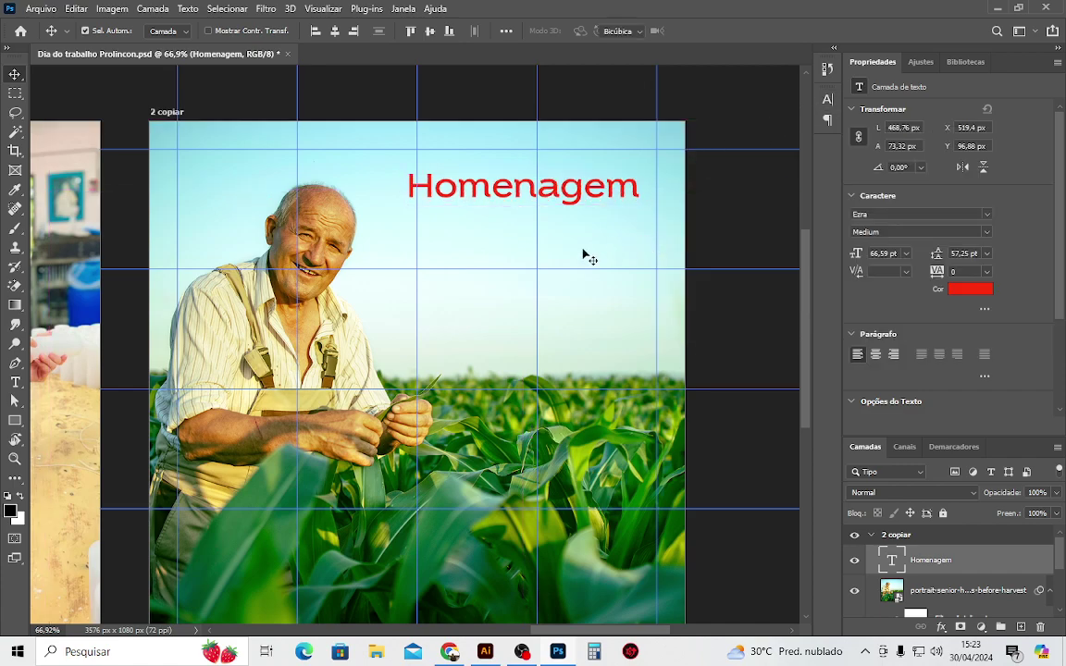
Scale Homenagem down to about 33 pt and shift it slightly right.
key(ctrl+t)
drag(640, 202, 523, 186)
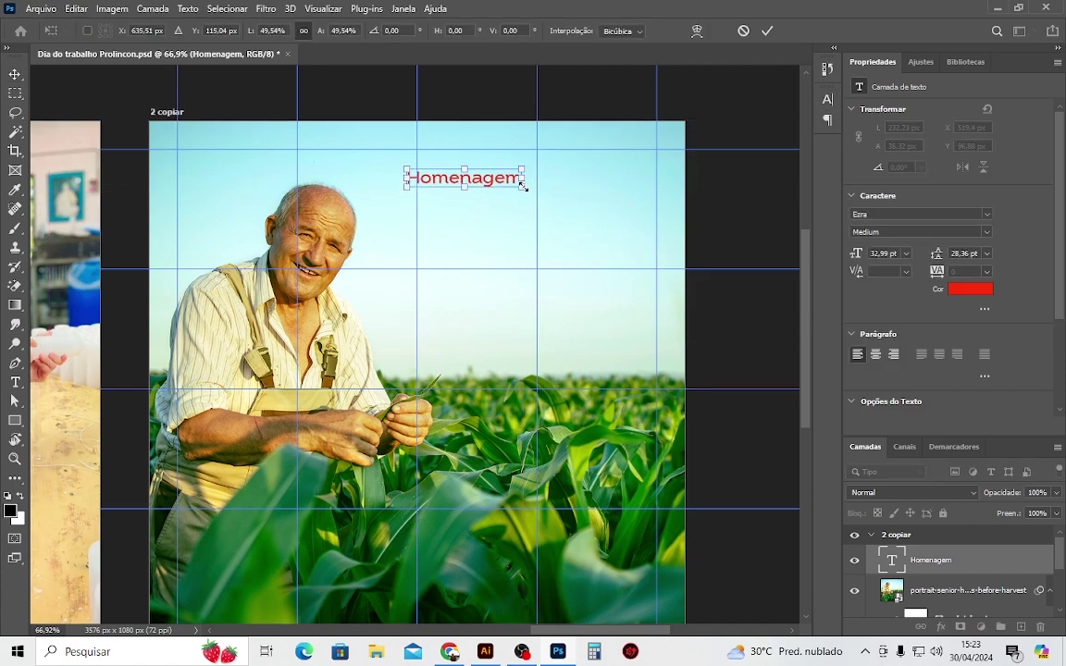
key(Return)
drag(487, 185, 496, 184)
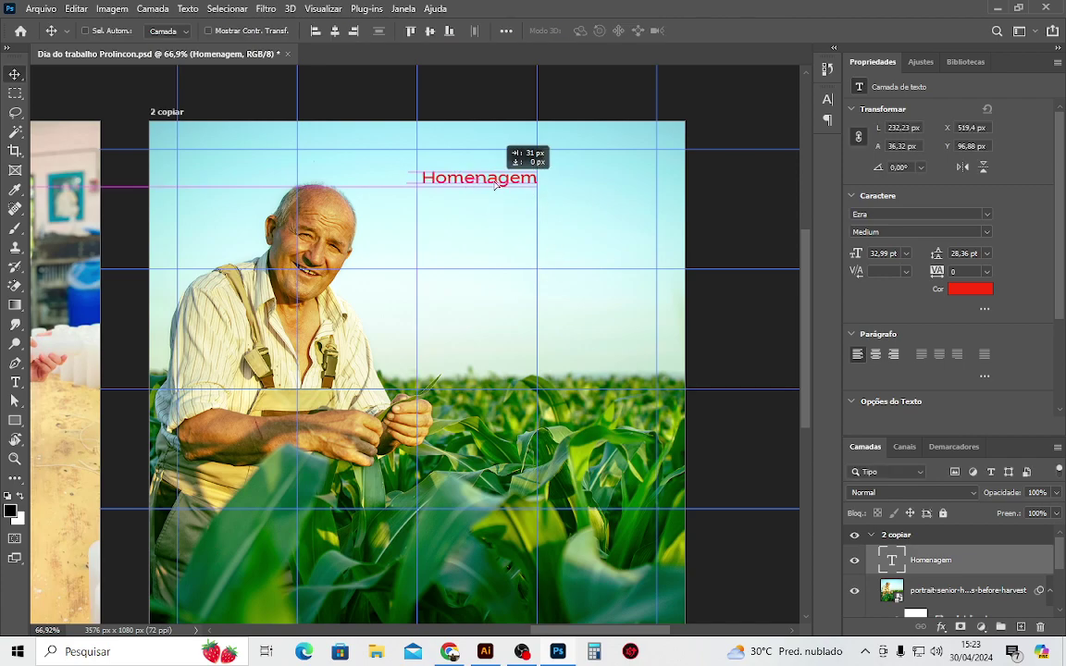
Capture and copy the cop.agro logo header from the reference post with Lightshot.
click(450, 651)
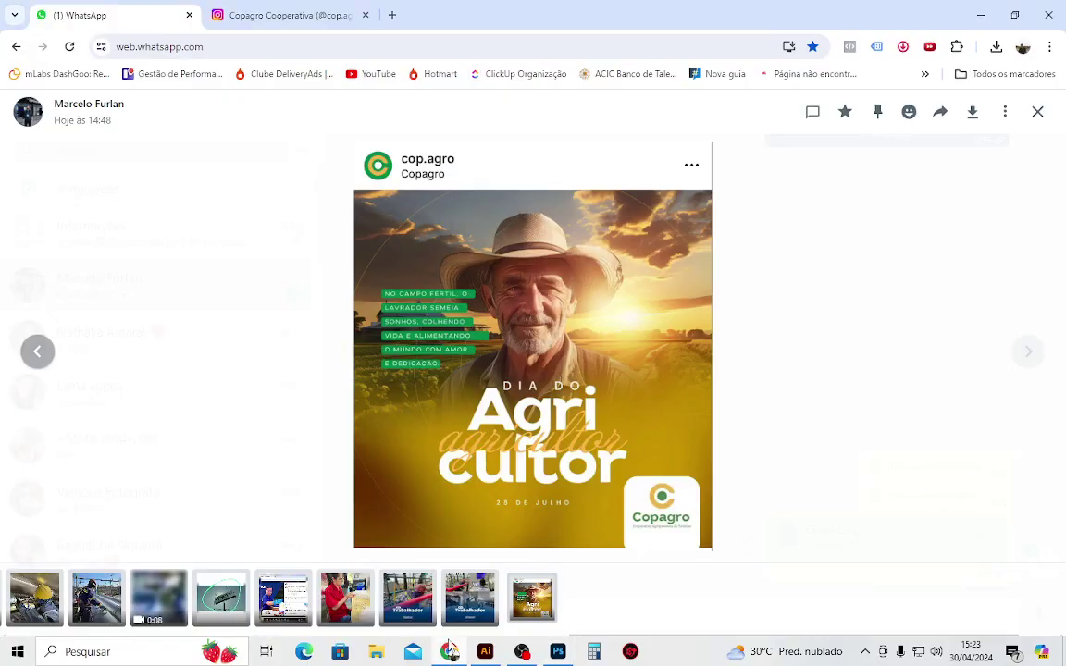
key(Print)
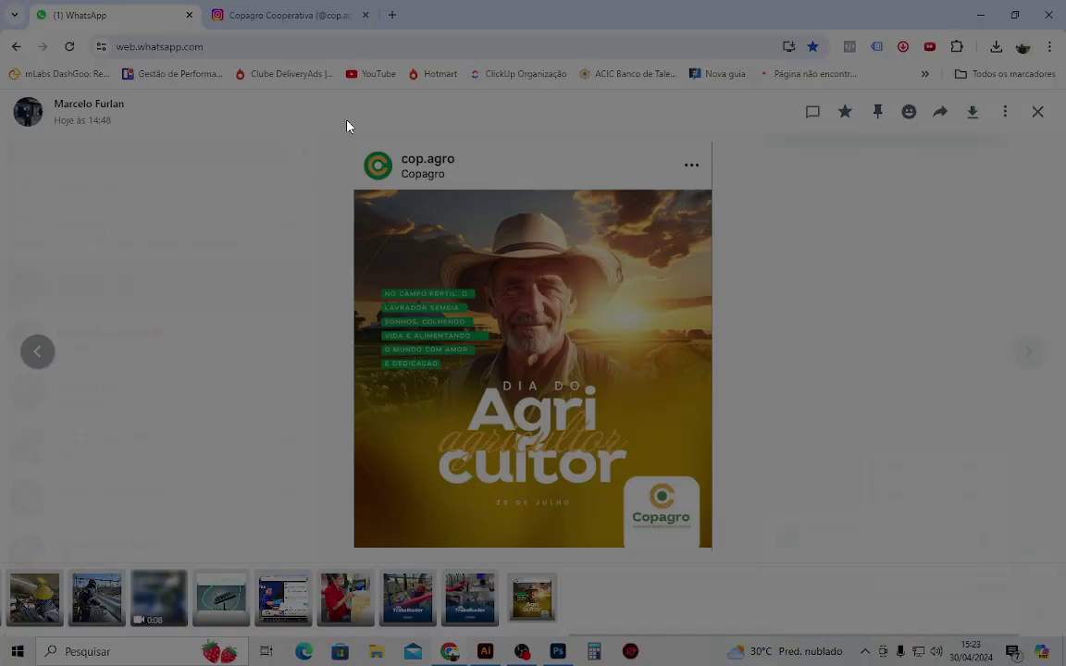
drag(355, 142, 469, 189)
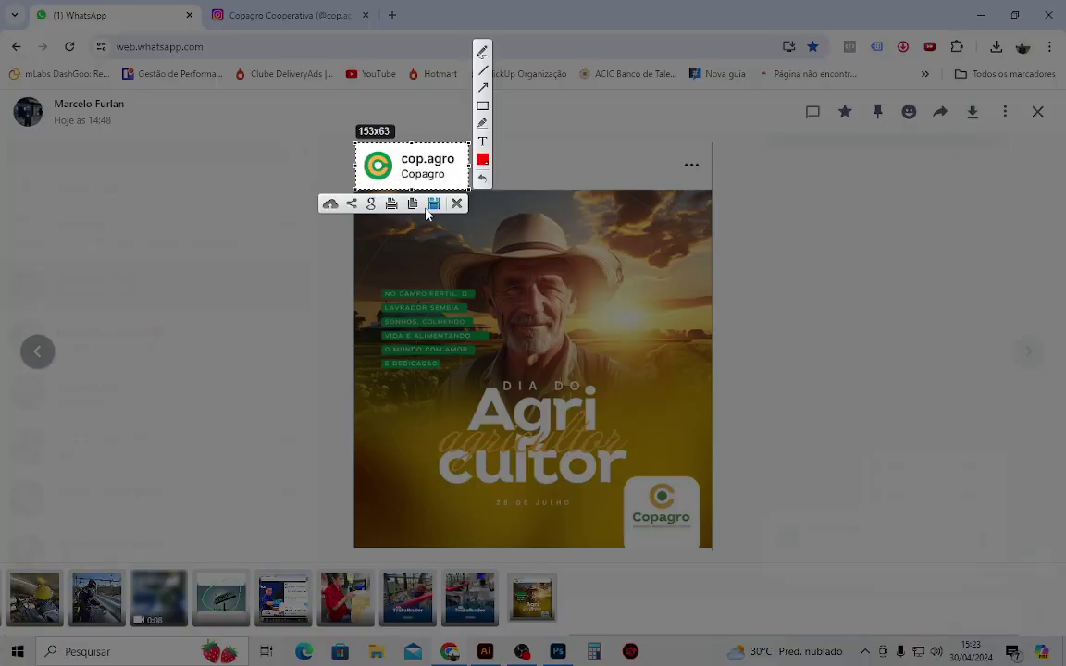
key(ctrl+c)
key(alt+Tab)
Paste the cop.agro logo into the design and enlarge it to about 286%.
key(ctrl+v)
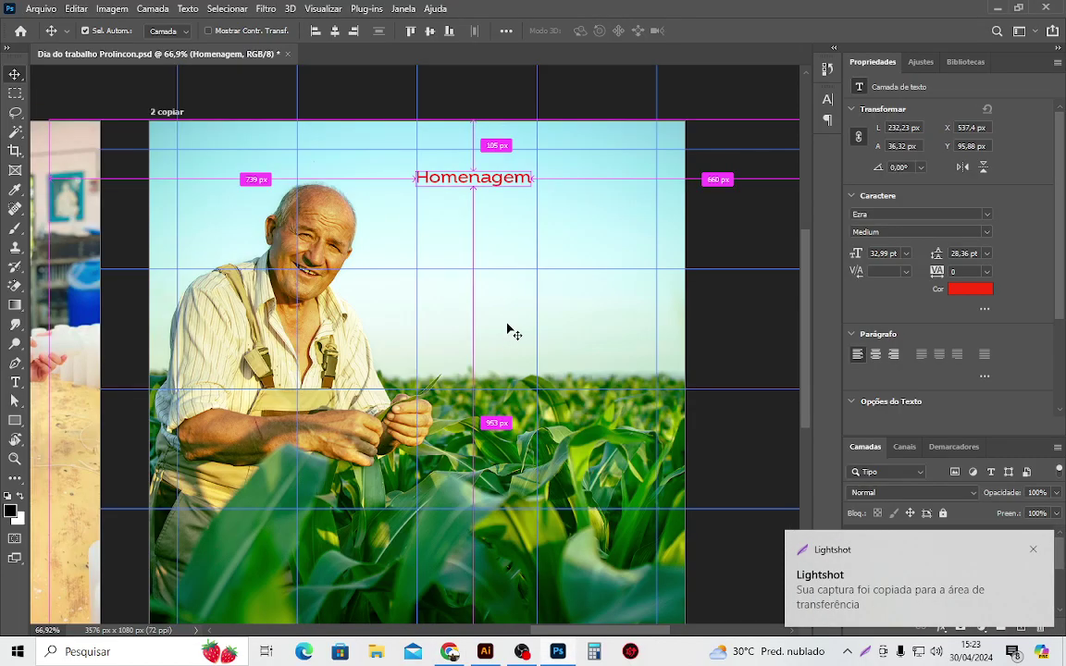
key(ctrl+t)
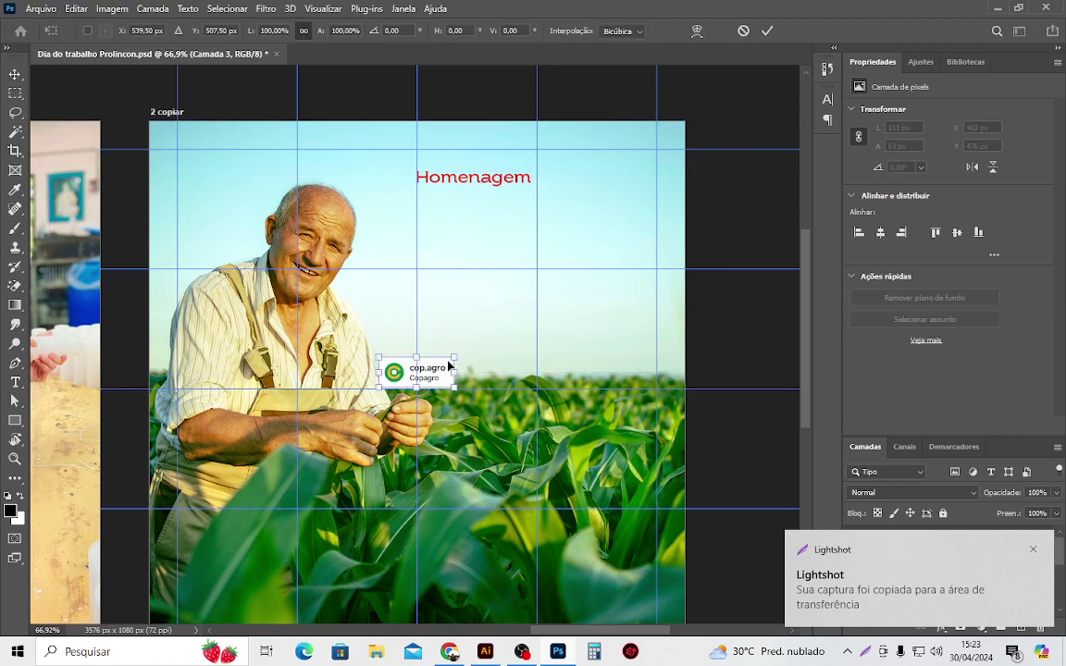
drag(453, 358, 595, 299)
key(Return)
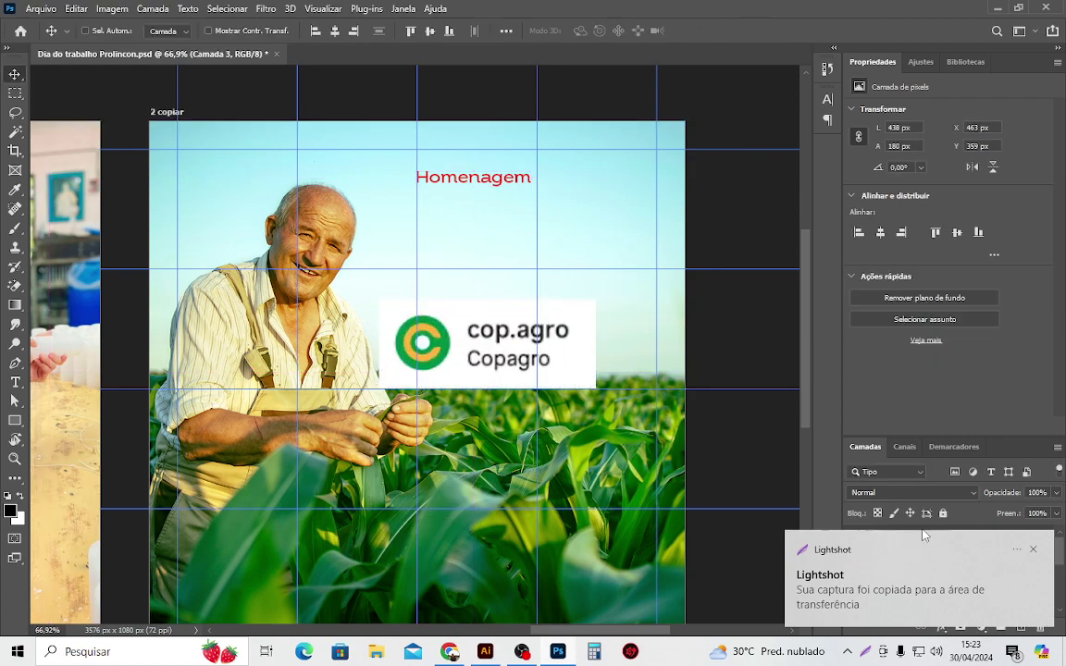
scroll(524, 198, up, 1)
scroll(524, 198, up, 3)
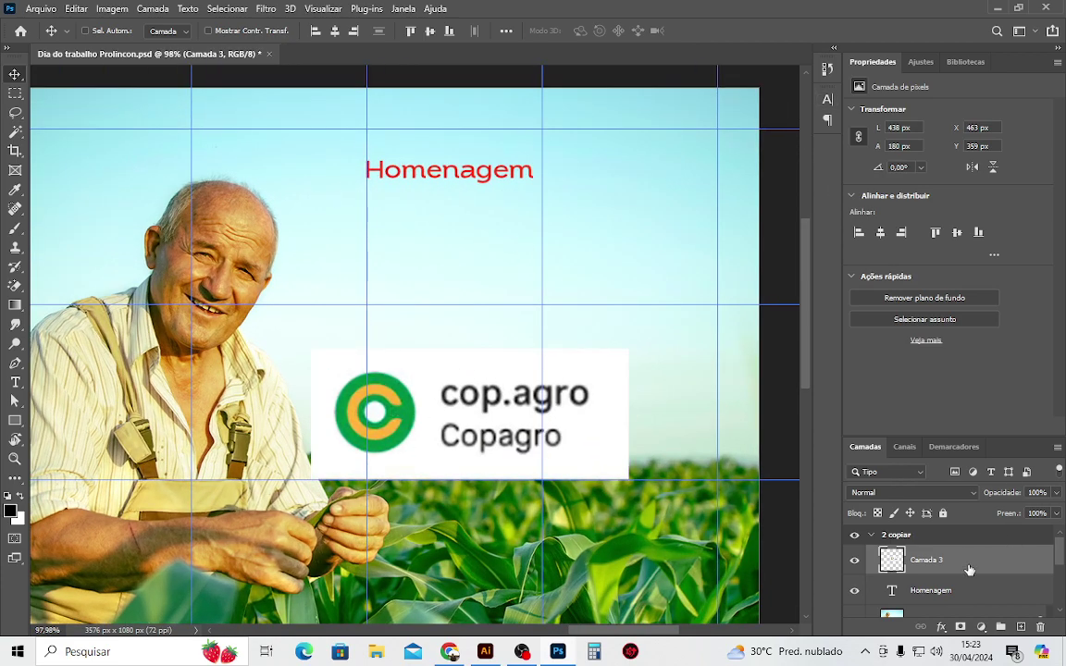
Recolor the Homenagem text green (#058b46), sampled from the logo.
click(930, 591)
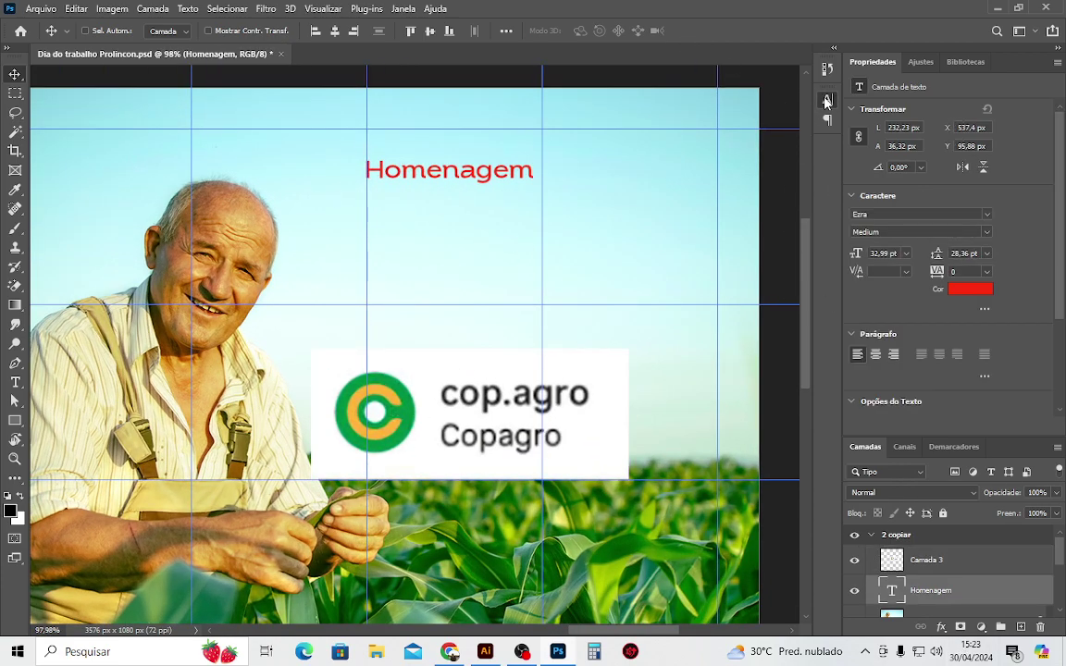
click(827, 99)
click(787, 183)
click(409, 408)
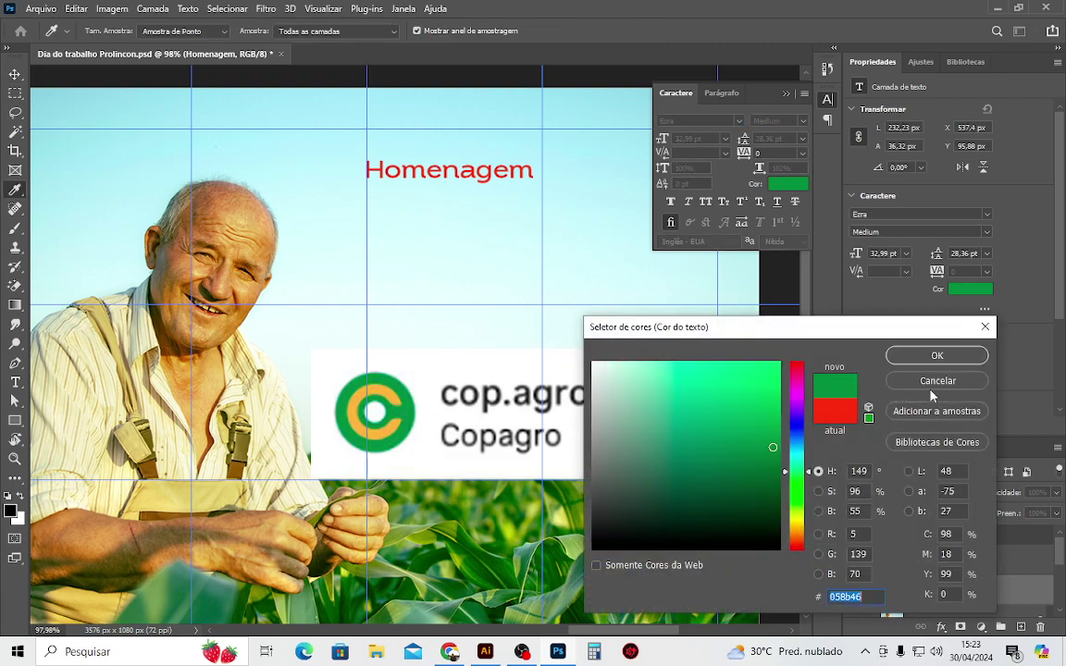
click(924, 361)
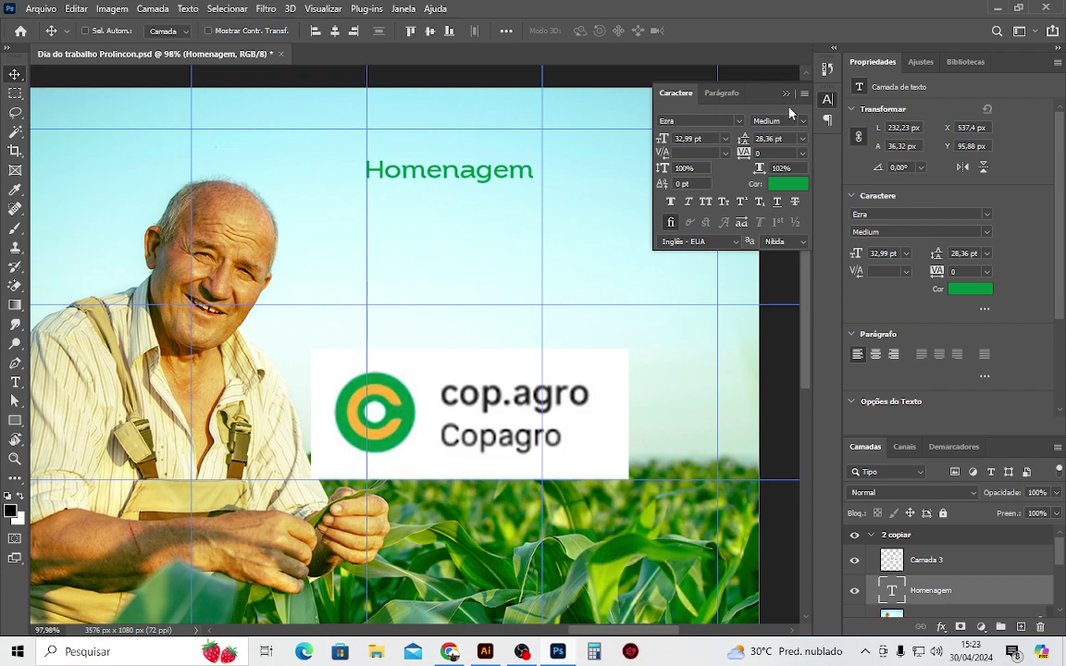
click(784, 95)
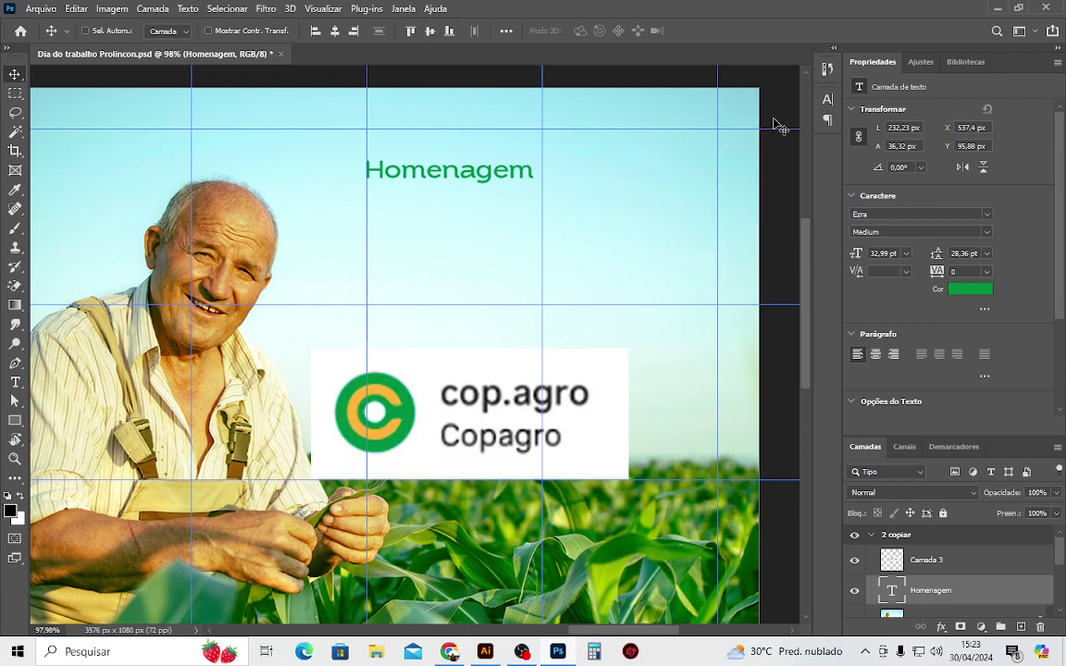
Extend the headline text to read 'Homenagem ao dia do'.
double_click(535, 178)
text(a)
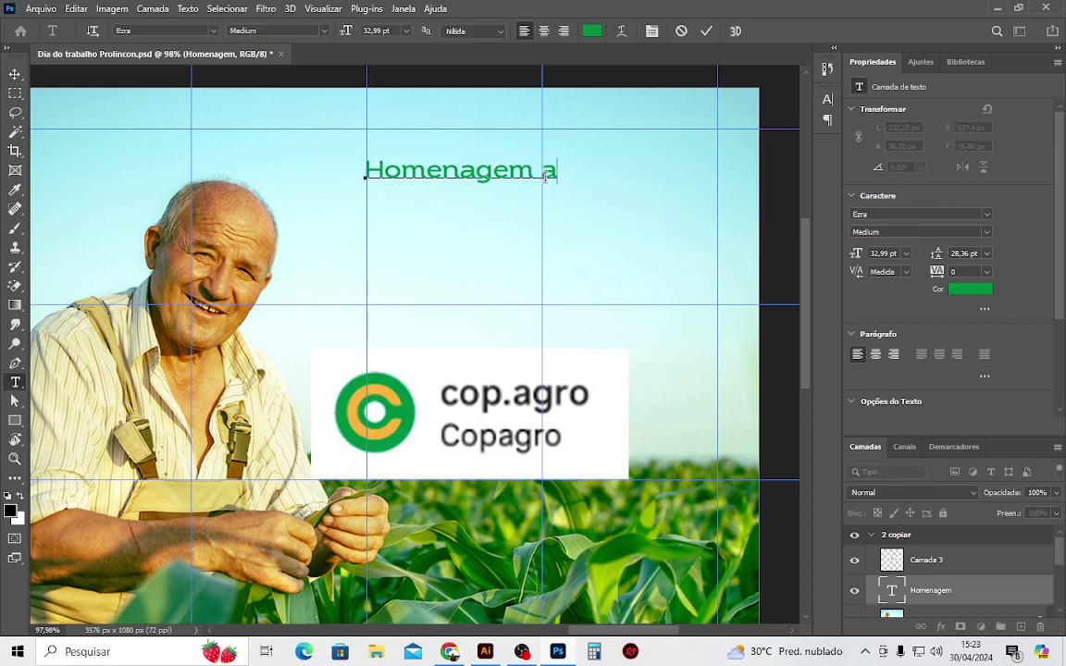
text(o di)
text(a do)
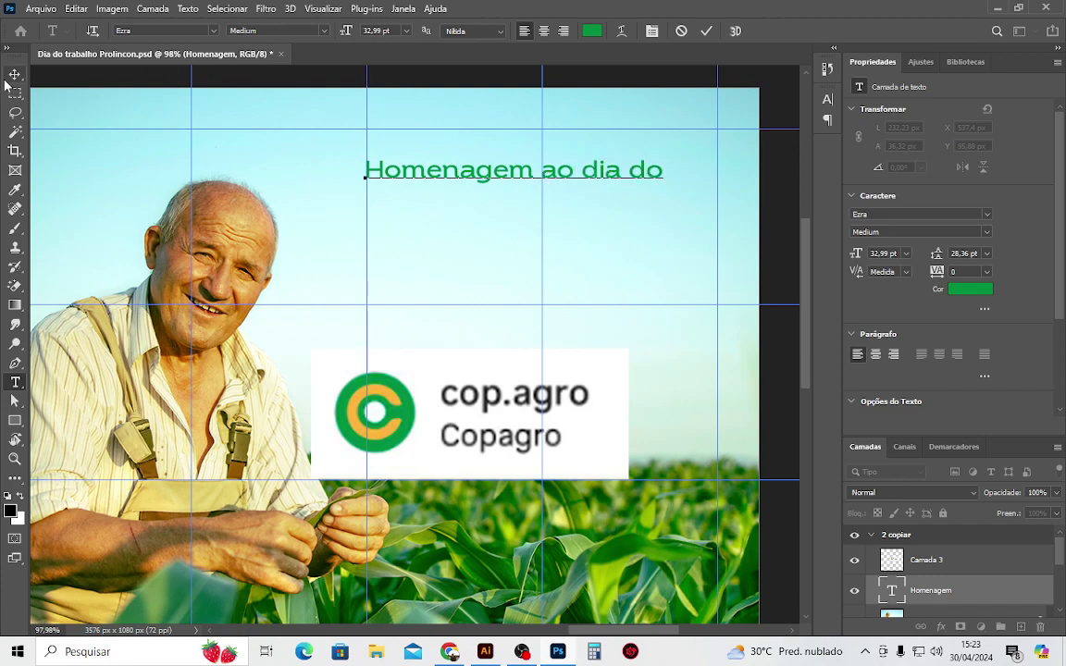
click(13, 73)
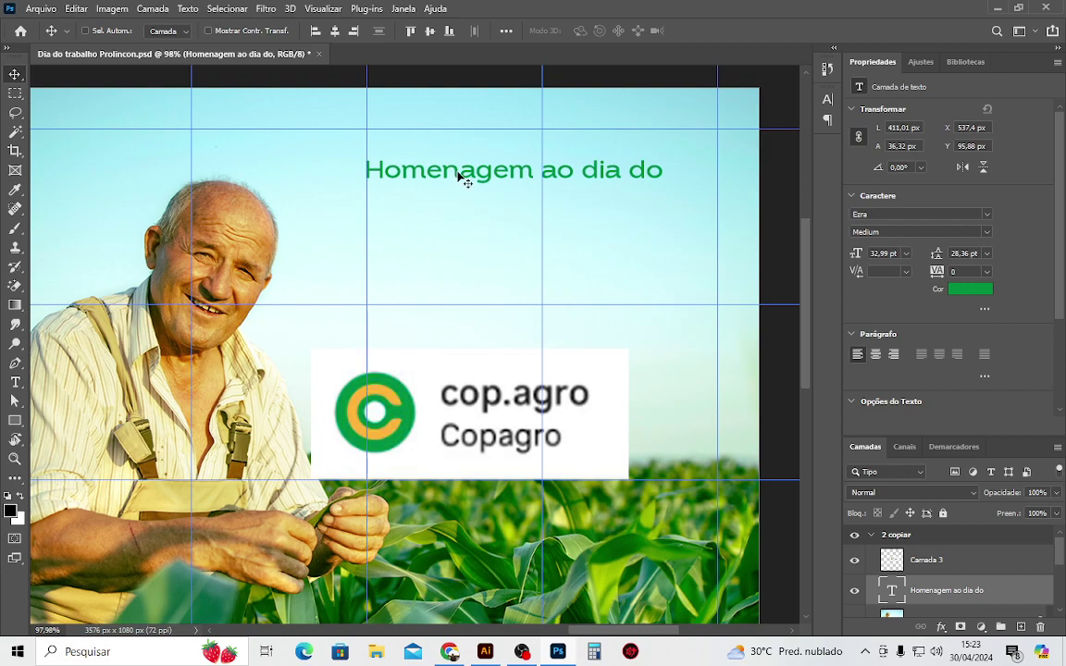
Duplicate the headline below it and retype the copy as 'Trabalhador'.
drag(460, 173, 463, 232)
double_click(462, 230)
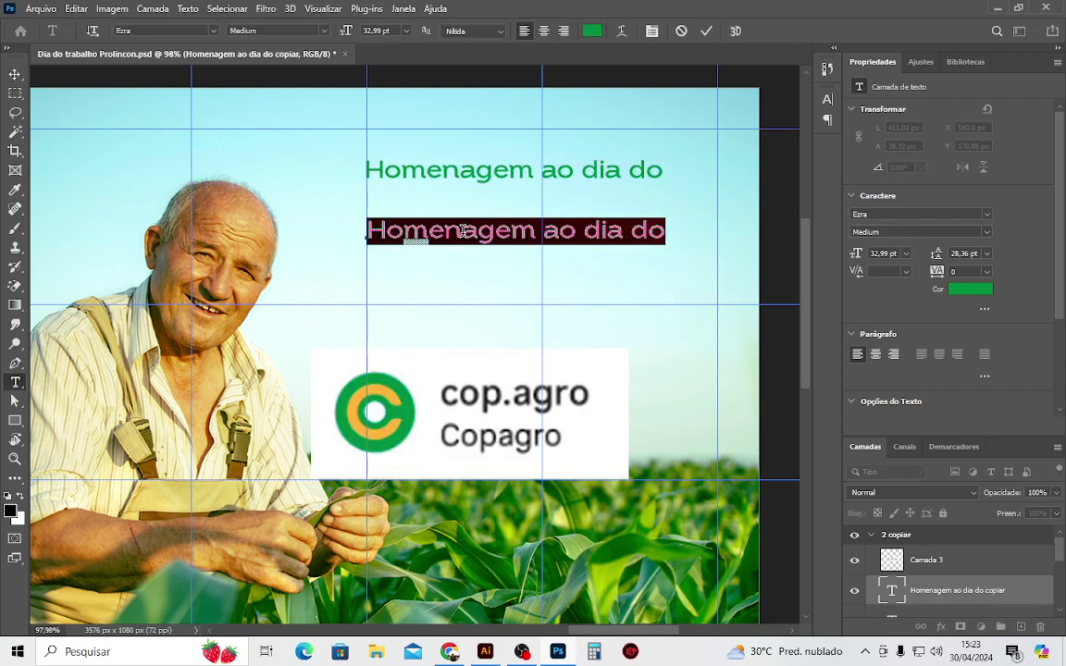
text(Trab)
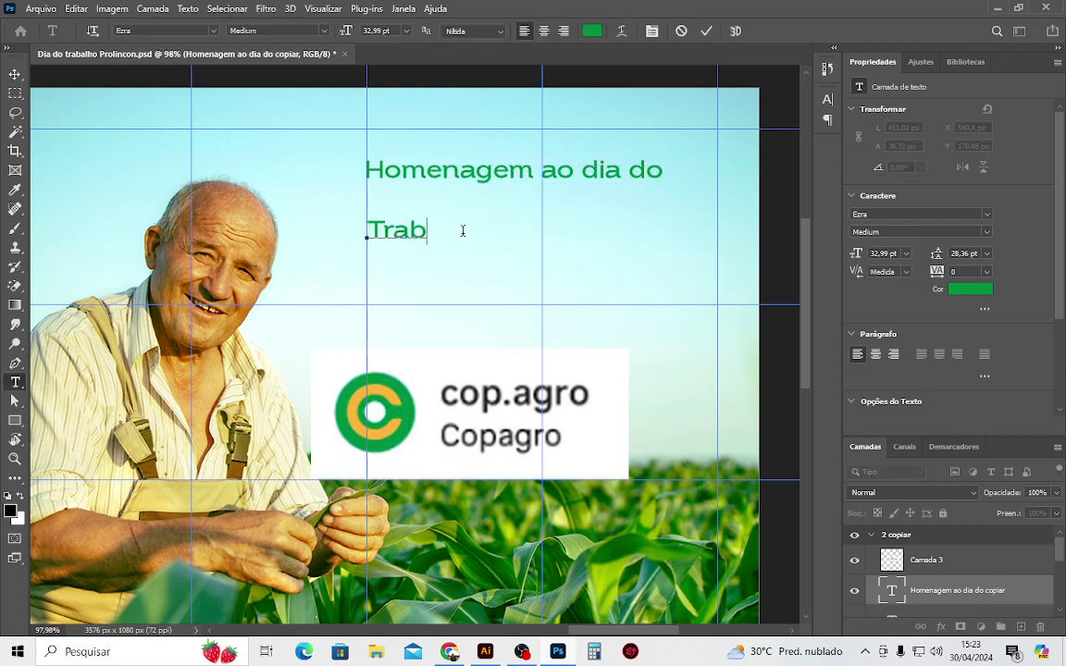
text(alhado)
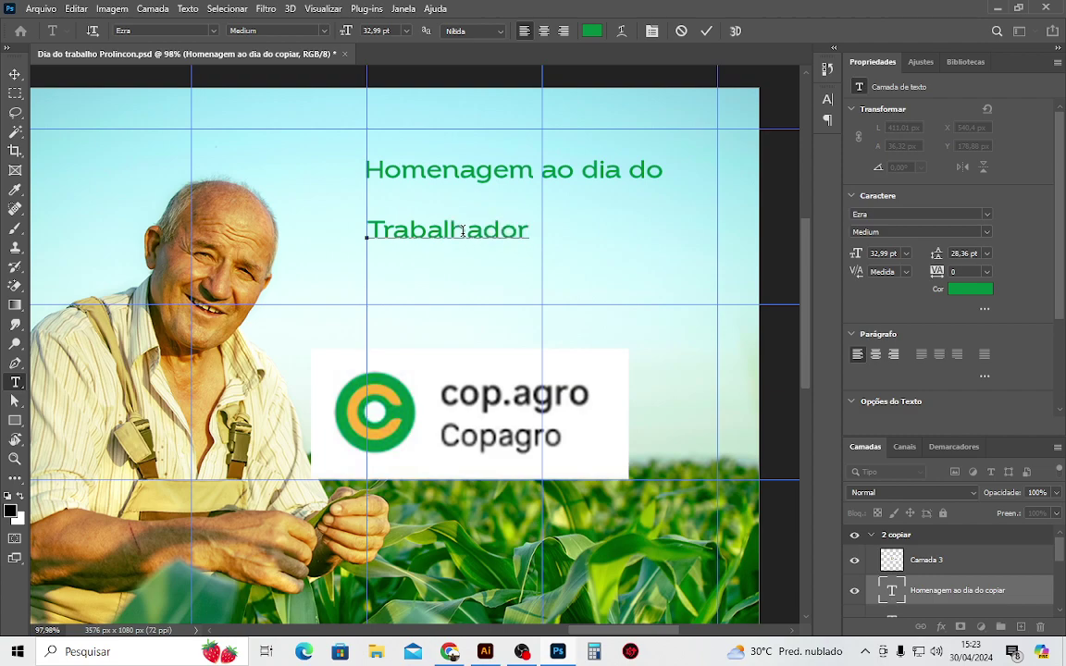
click(15, 74)
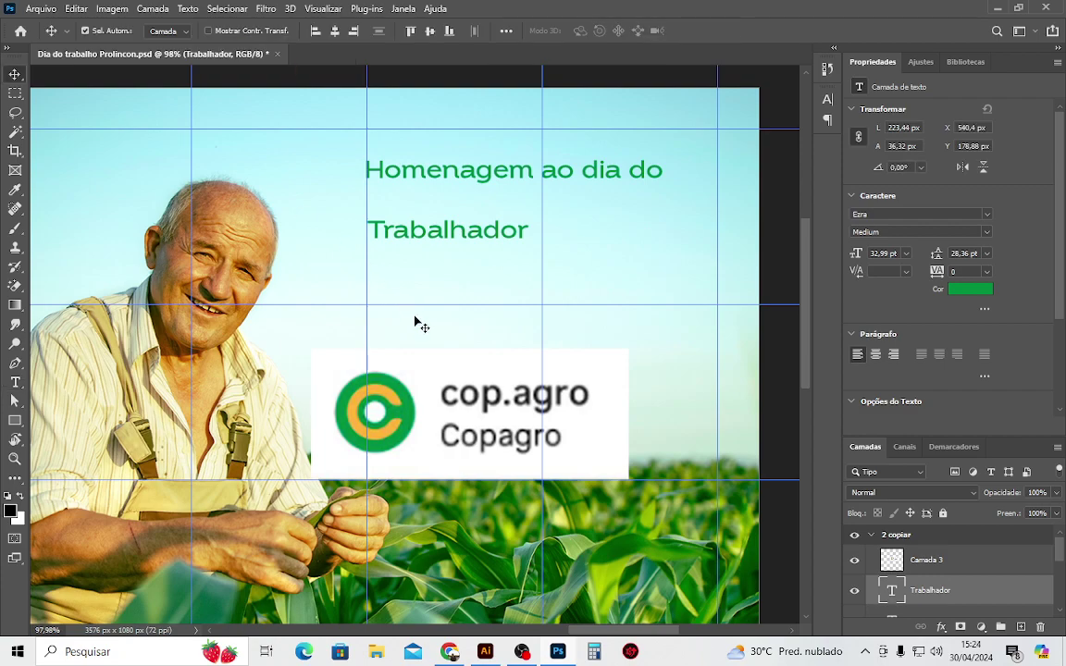
key(ctrl+t)
Enlarge Trabalhador to about 71.8 pt and move it up about 34 px.
drag(530, 245, 716, 324)
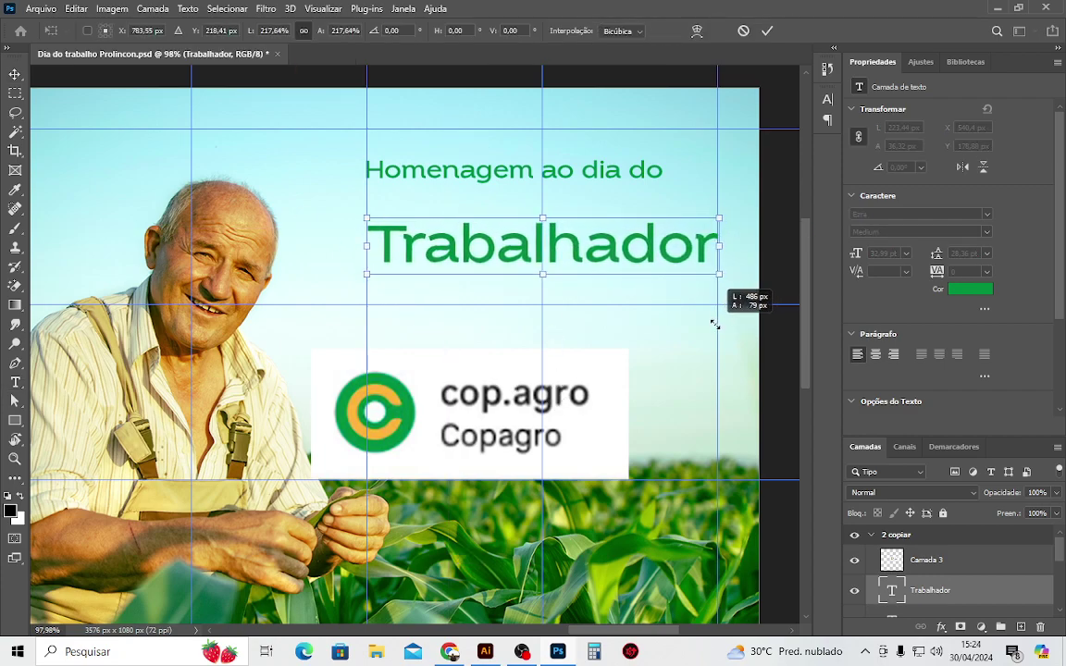
drag(716, 324, 713, 320)
key(Return)
drag(437, 254, 430, 220)
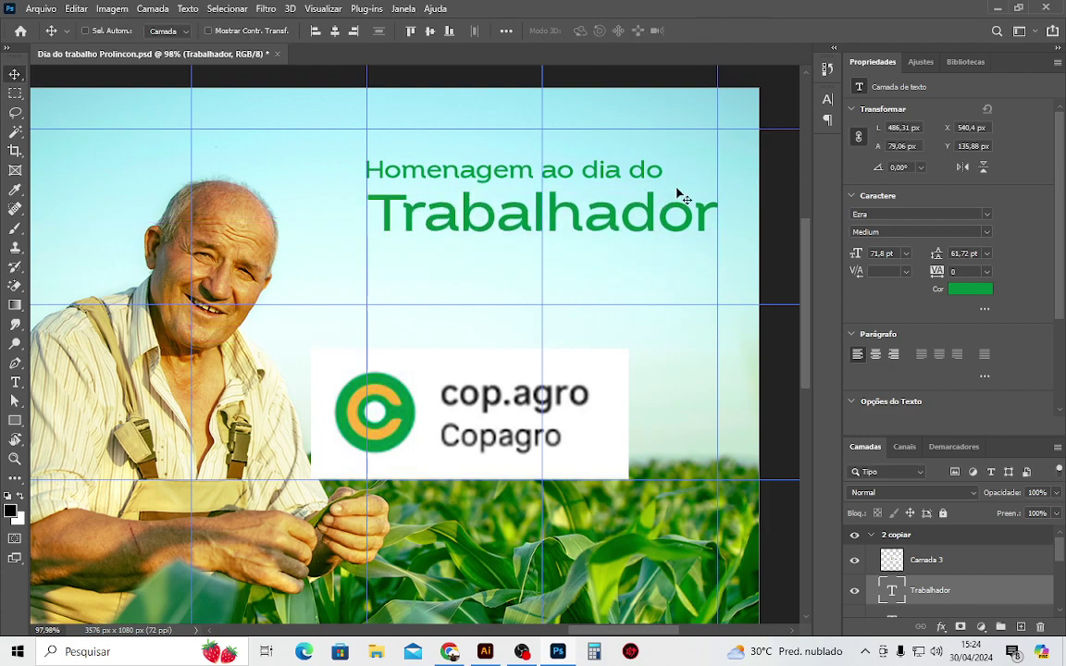
Make Trabalhador ExtraBold and shrink it to about 95%, roughly 68 pt.
click(827, 99)
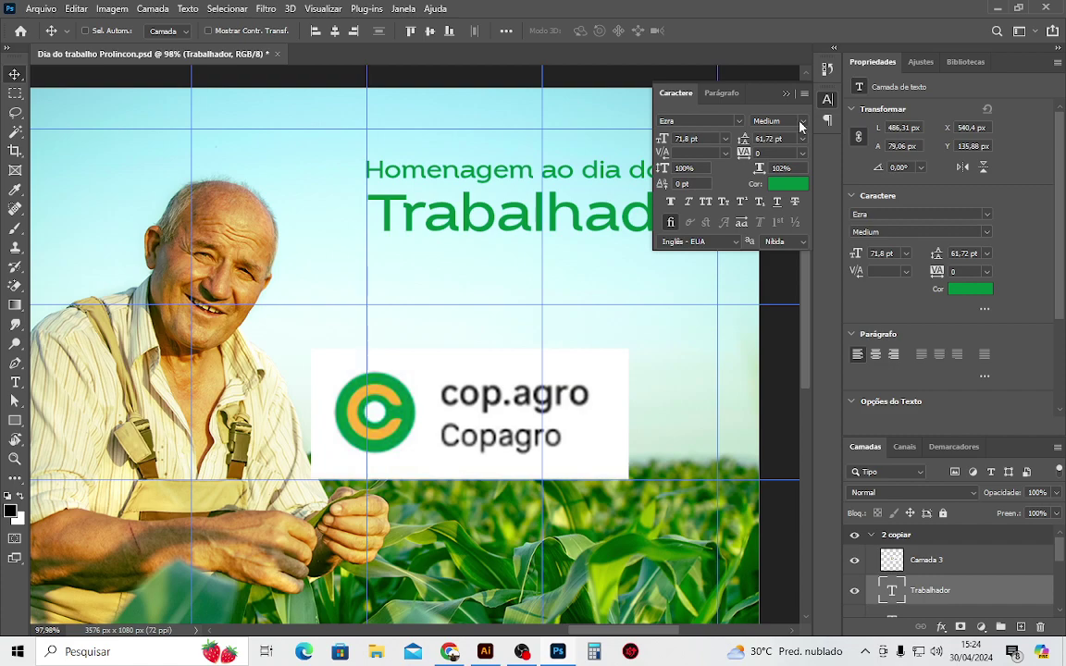
click(778, 121)
click(766, 254)
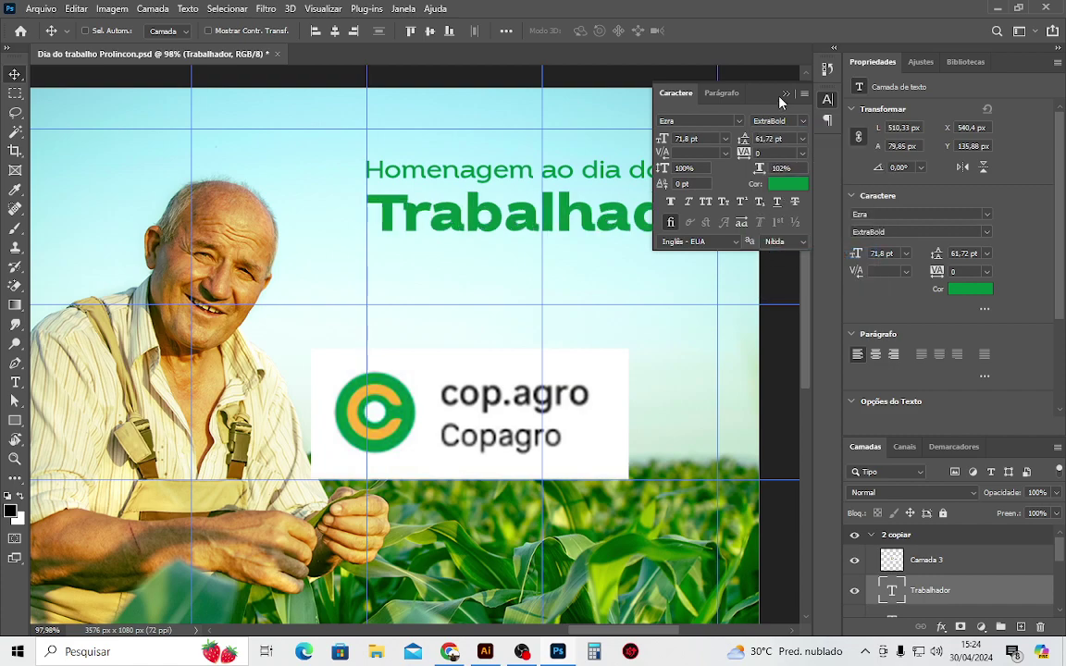
click(786, 93)
key(ctrl+t)
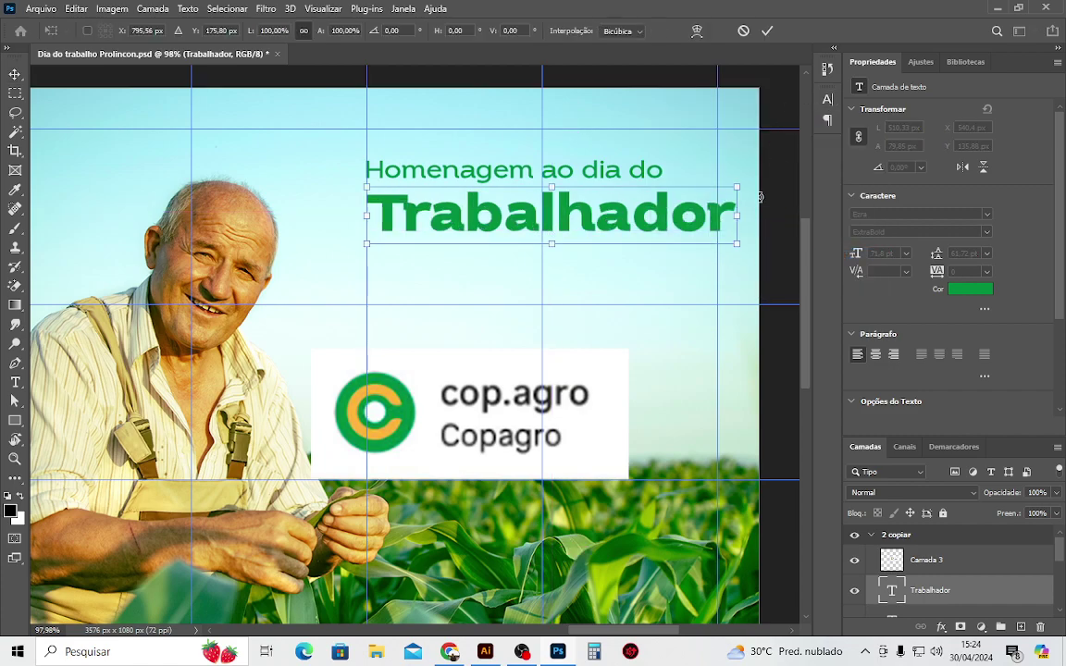
drag(736, 189, 719, 191)
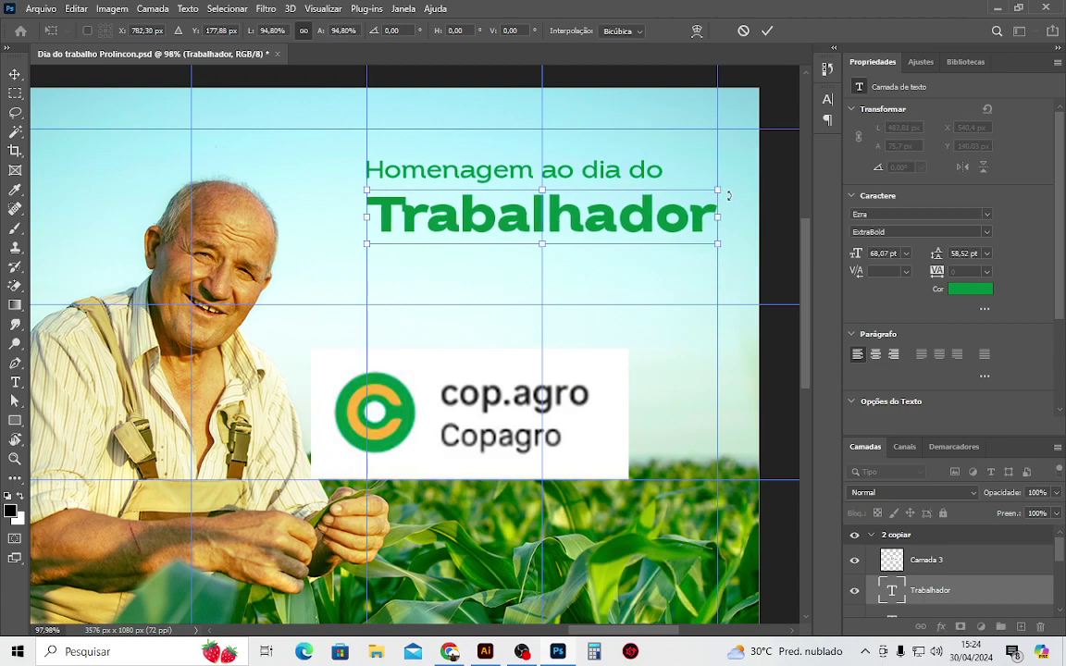
drag(716, 190, 717, 191)
key(Return)
Shrink the 'Homenagem ao dia do' line to about 72%, 24.5 pt.
ctrl+click(482, 176)
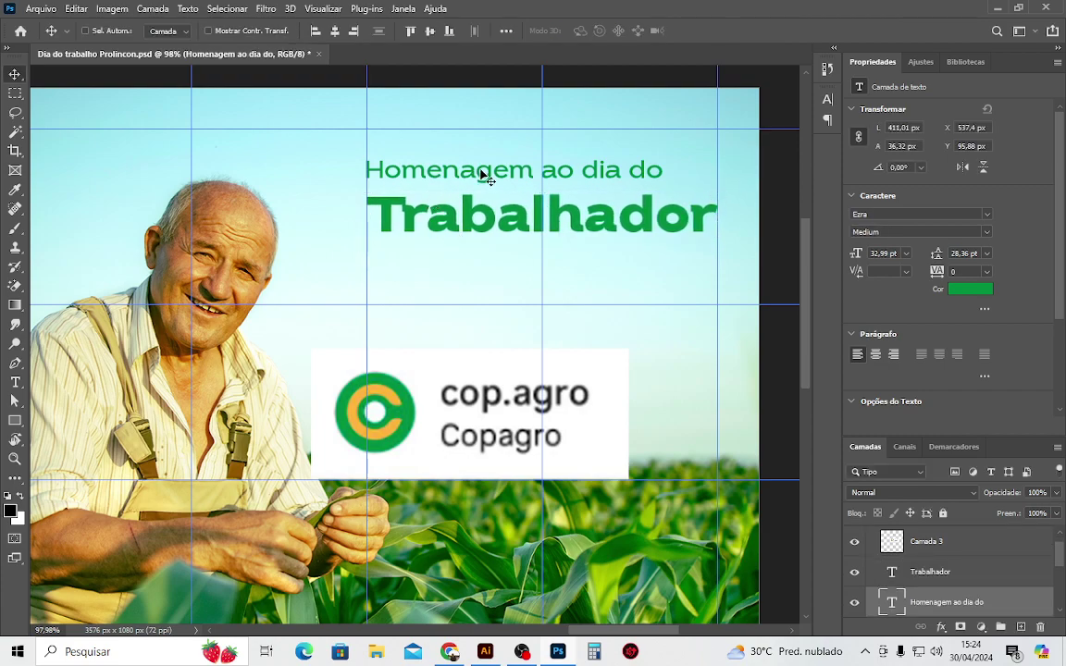
key(ctrl+t)
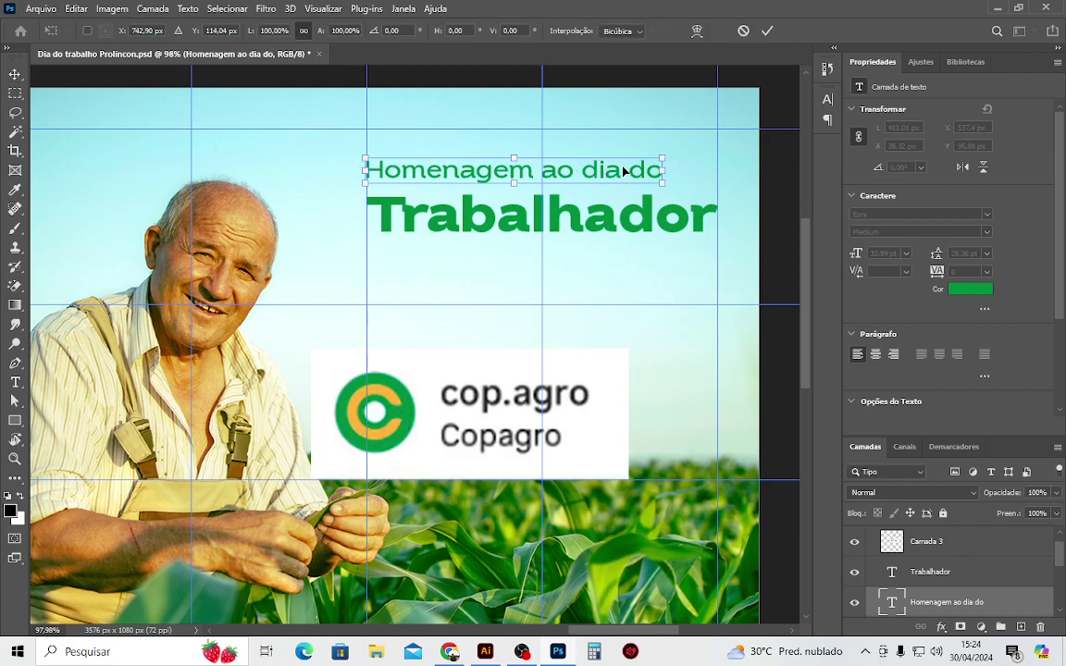
drag(658, 155, 585, 175)
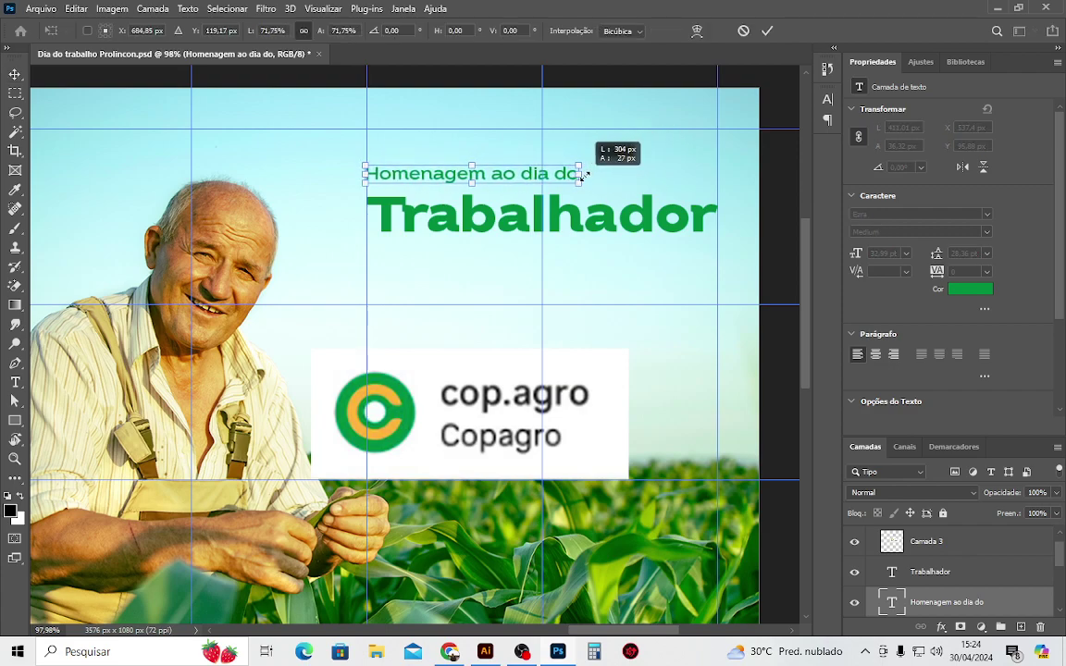
key(Return)
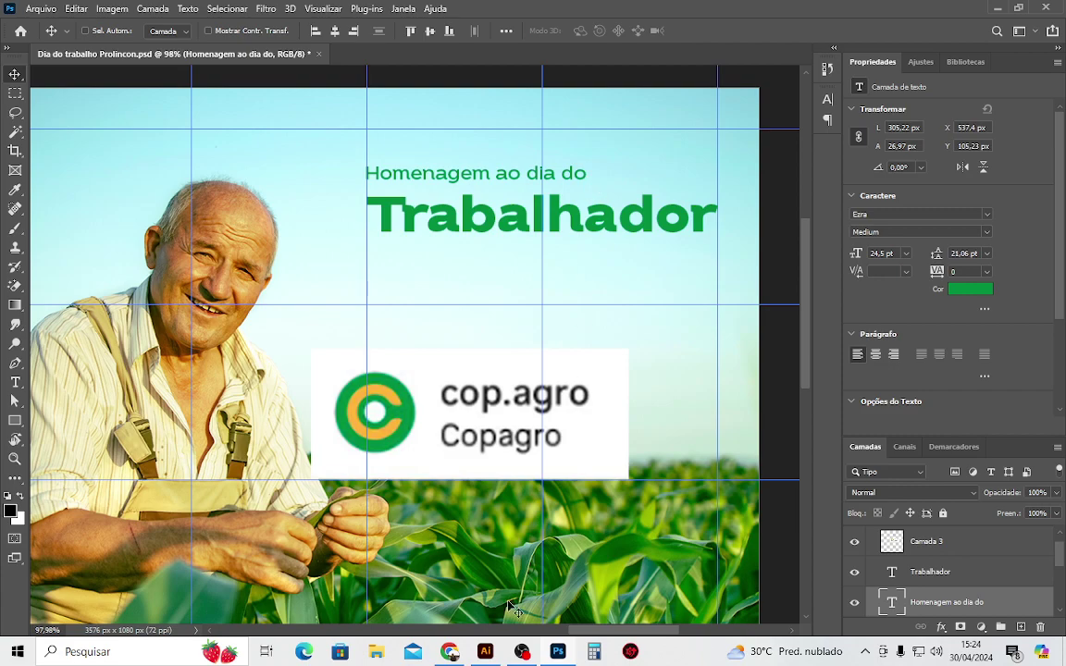
key(alt+Tab)
Open ChatGPT in a new tab and request a Labor Day greeting for agro workers.
click(393, 15)
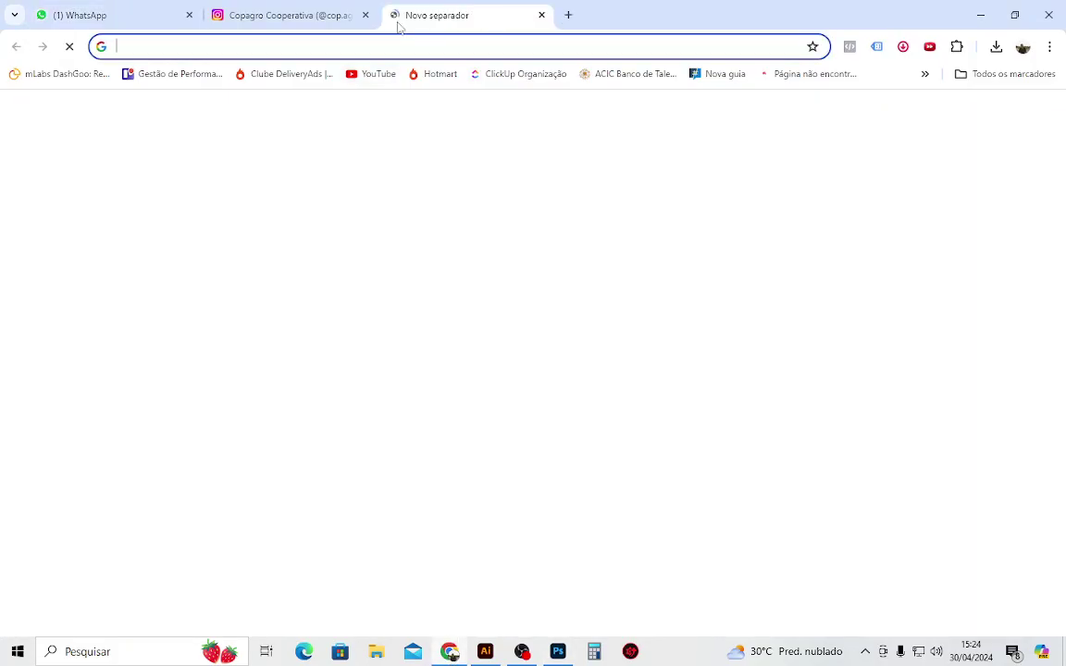
text(chat)
key(BackSpace)
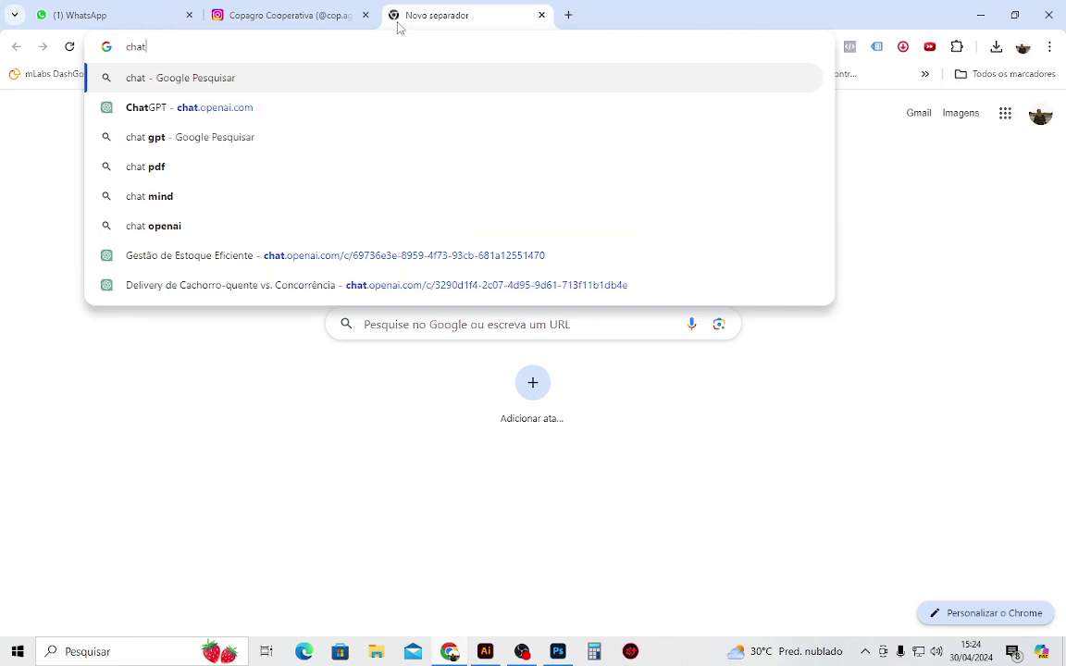
click(365, 105)
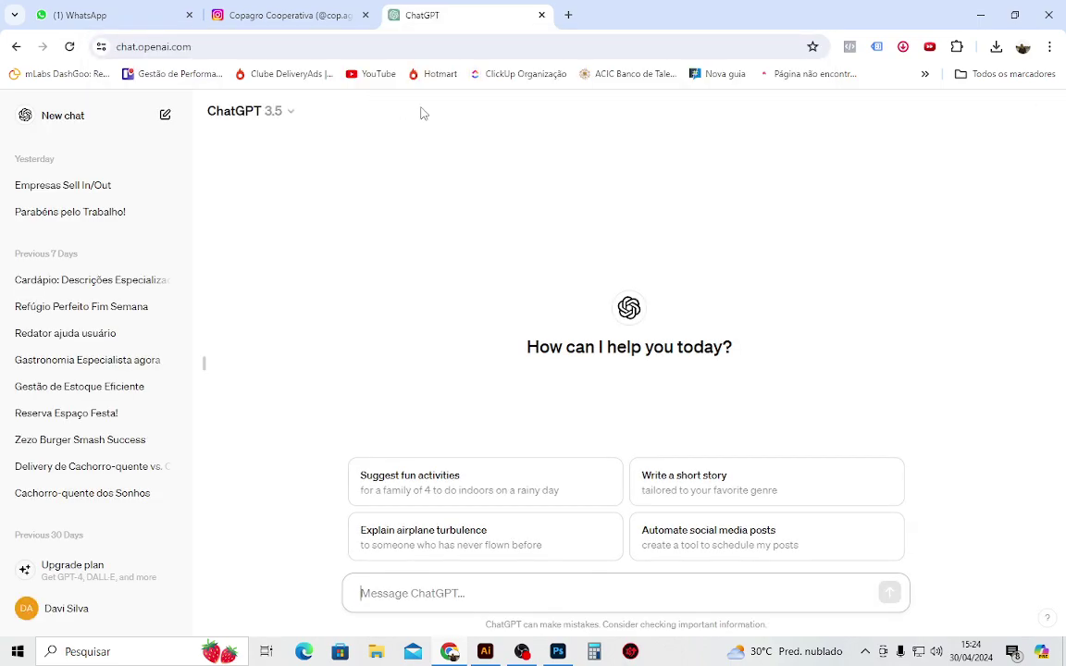
click(404, 594)
text(m)
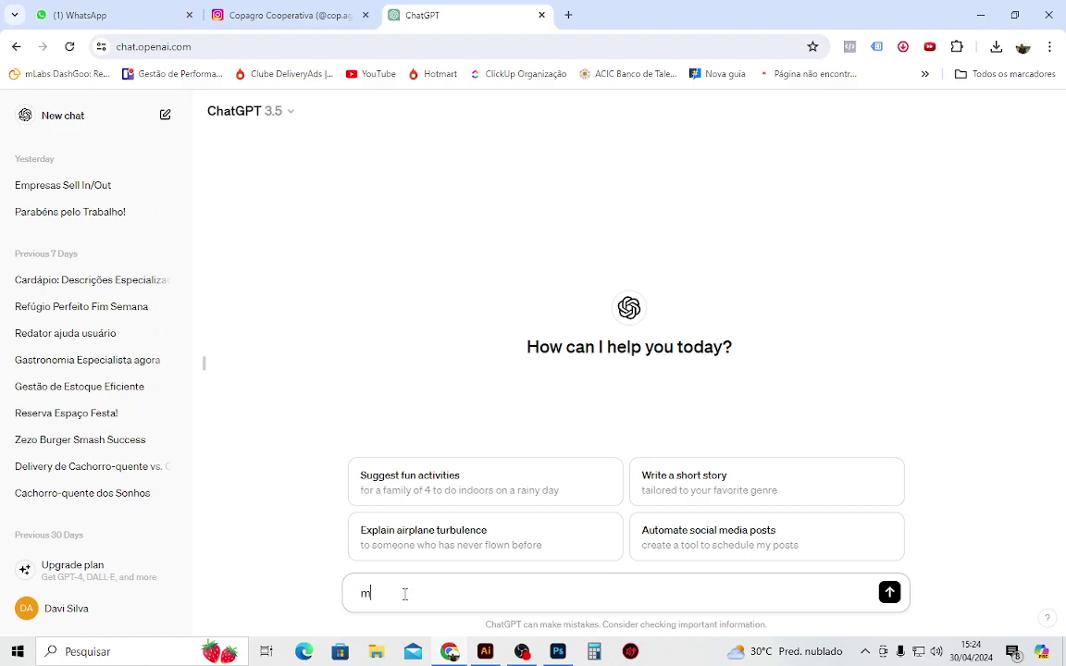
text(ensagem de )
text(parabens )
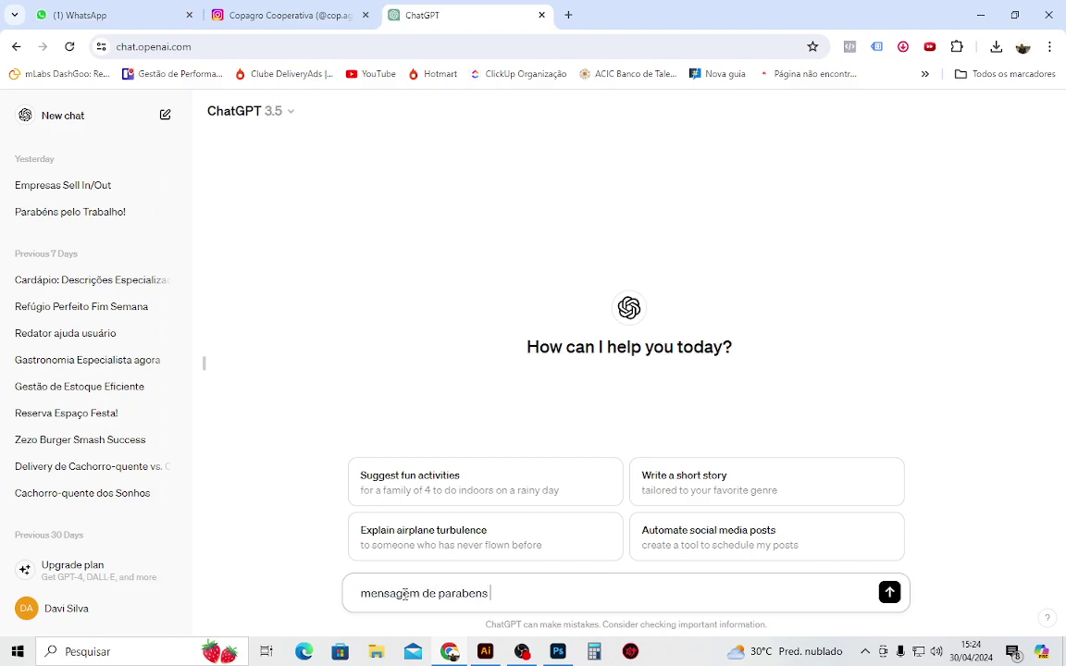
text(para o dia do trabalhador)
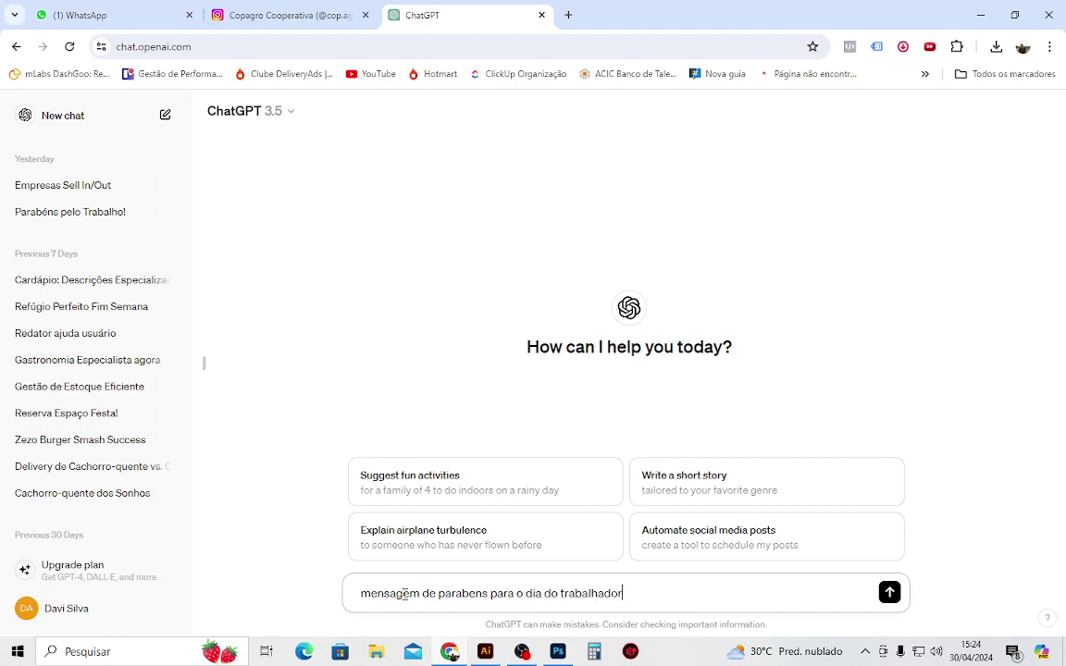
text( na)
text(gro)
key(Return)
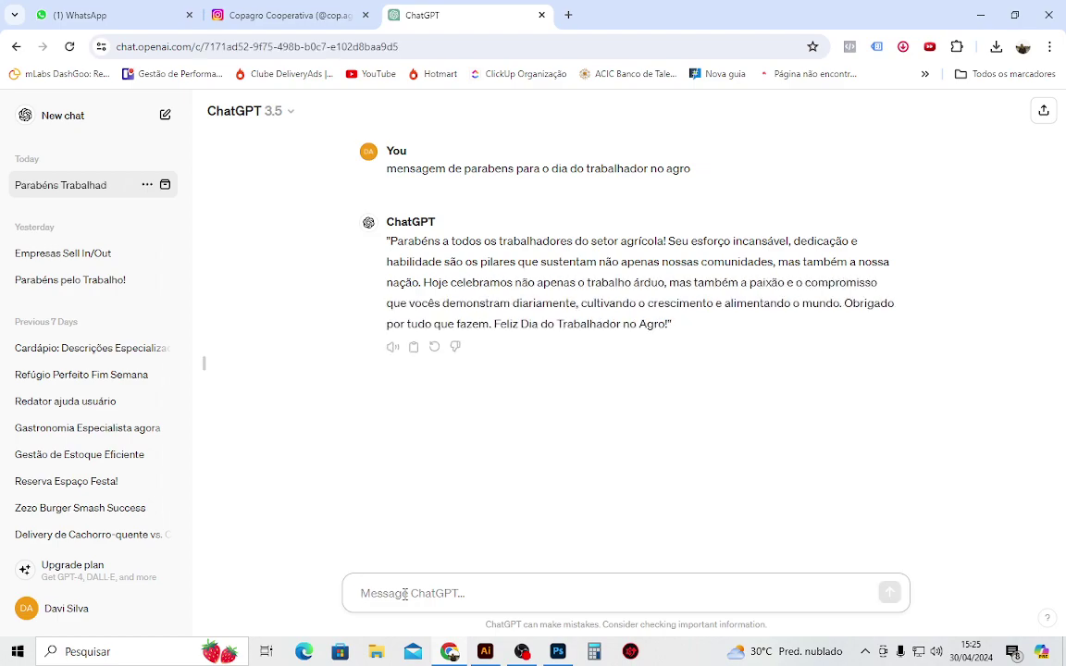
Ask ChatGPT for a 'curto e objetivo' version of the greeting.
text(curto e ob)
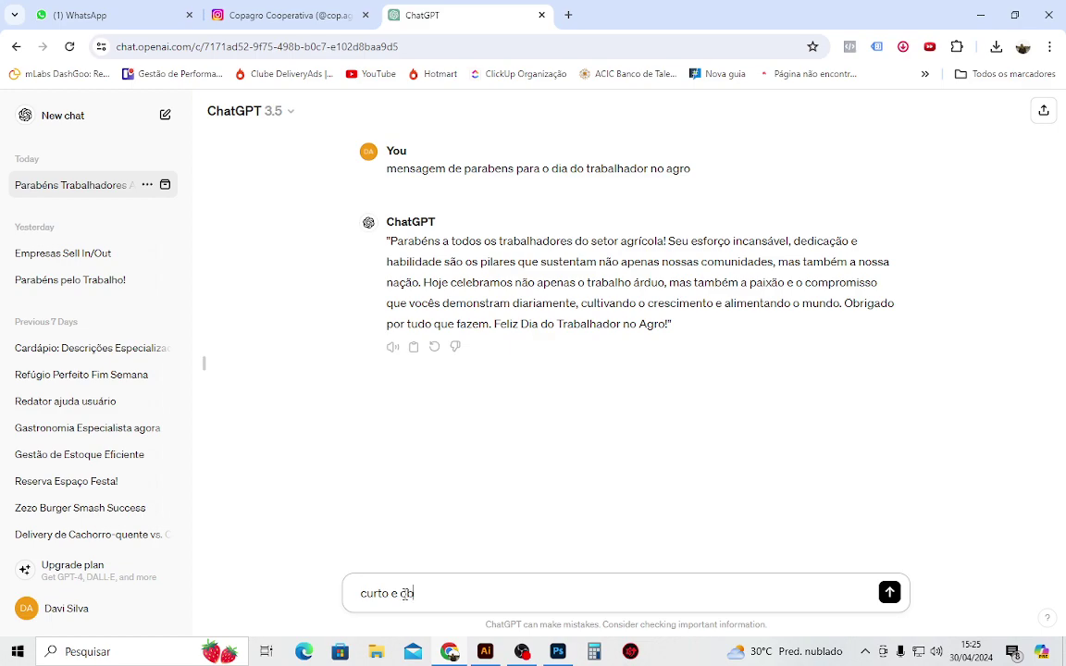
text(jet)
text(tivo)
key(shift+Return)
key(Return)
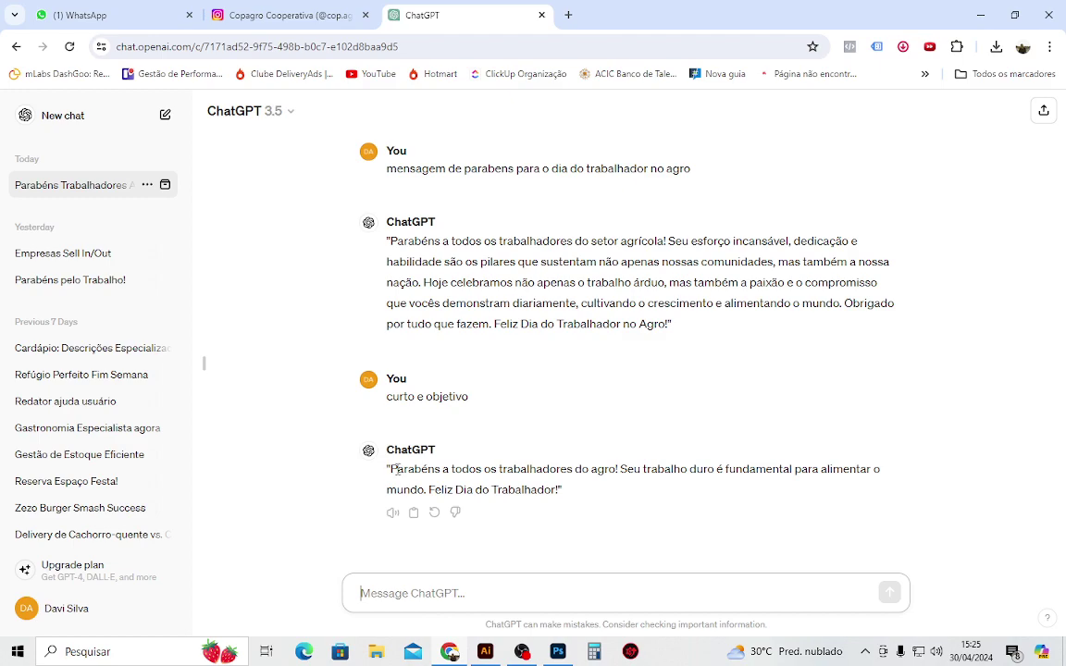
double_click(395, 469)
click(463, 594)
Ask ChatGPT to make the greeting 'mais humano'.
text(sej m)
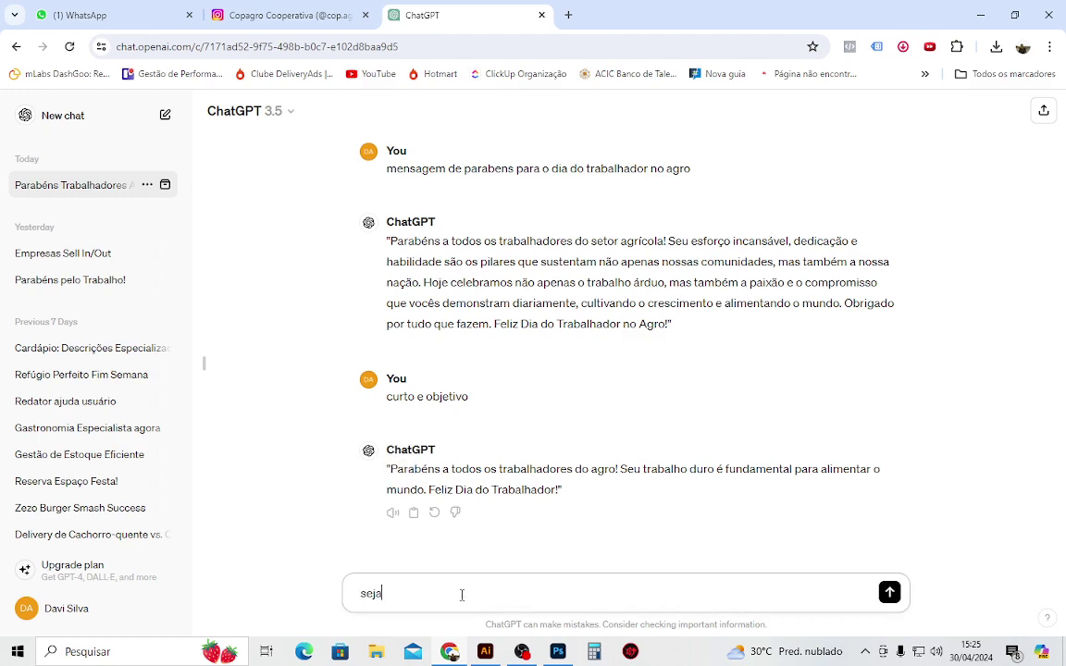
text( mais)
text(umano)
key(Return)
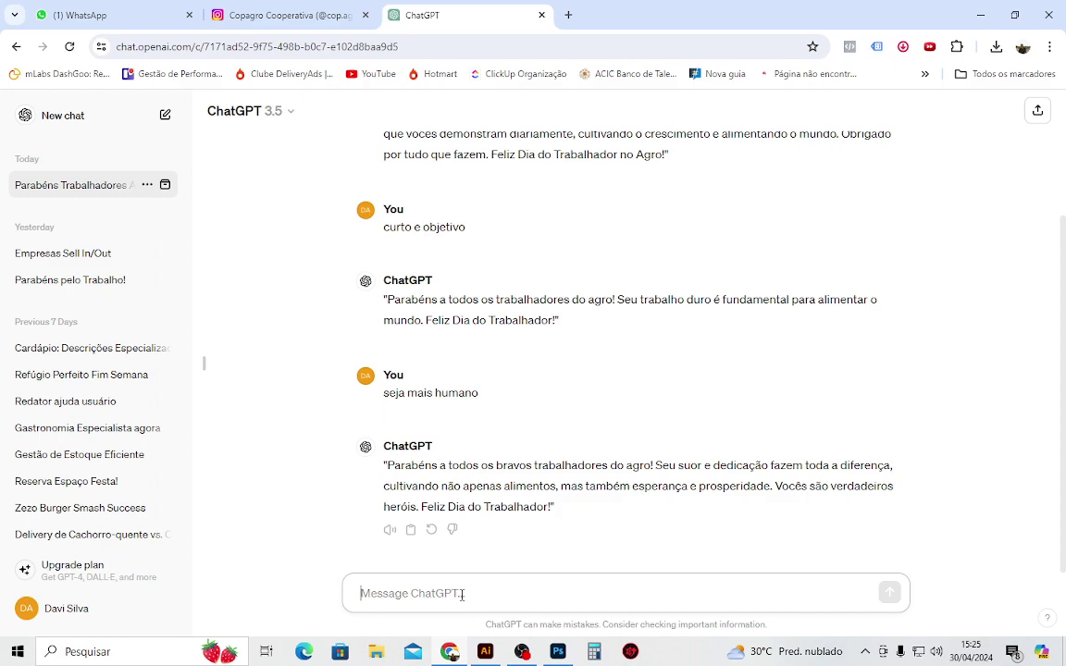
Ask for a general version not prioritizing agro, and copy its first two sentences.
text(n)
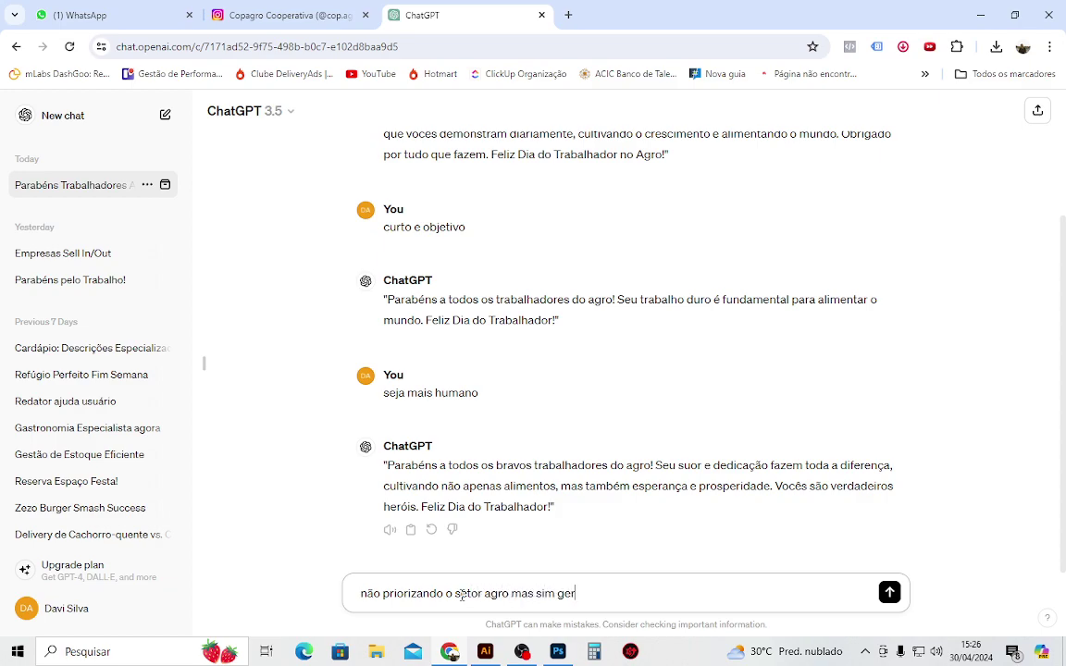
key(Return)
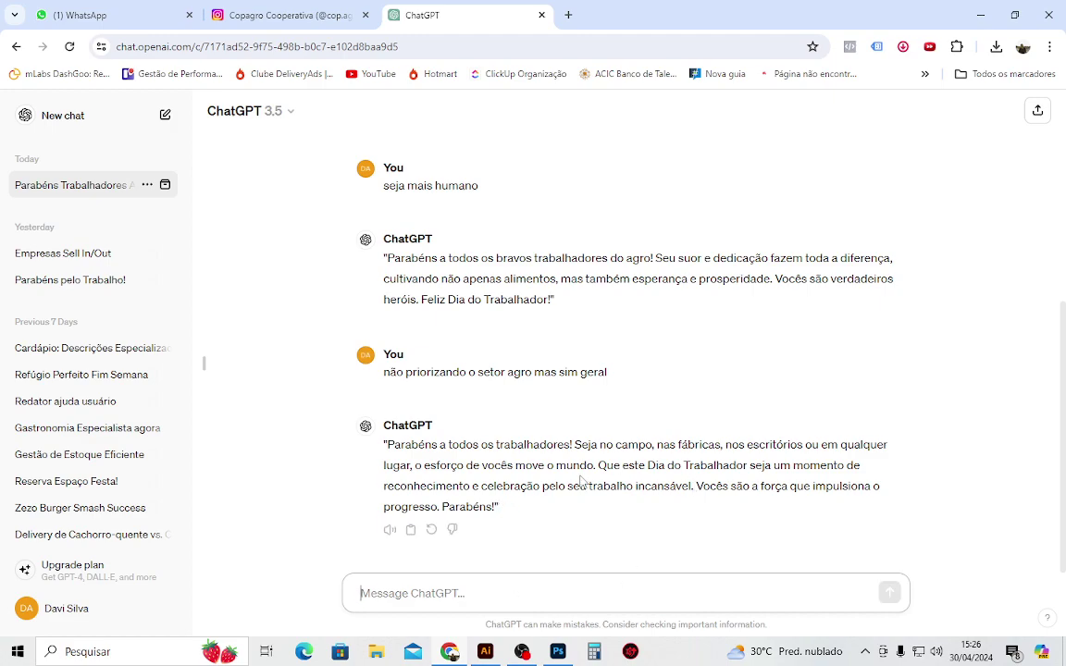
drag(391, 446, 588, 466)
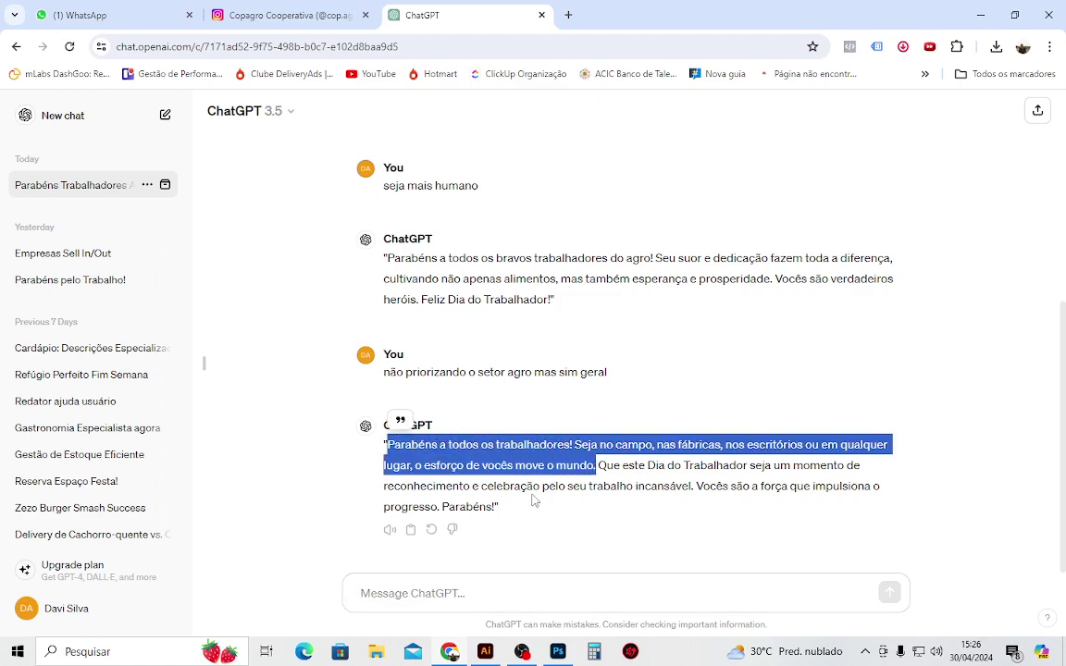
key(alt+Tab)
Paste the copied greeting as a new text line below Trabalhador.
scroll(431, 255, down, 3)
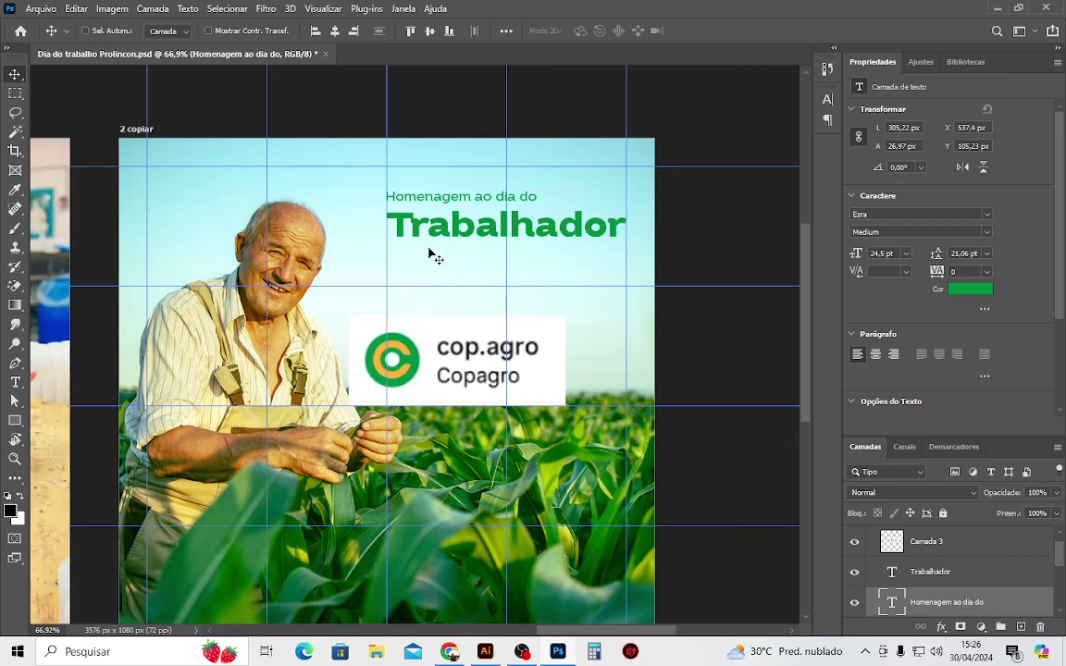
scroll(439, 248, up, 1)
scroll(447, 242, up, 2)
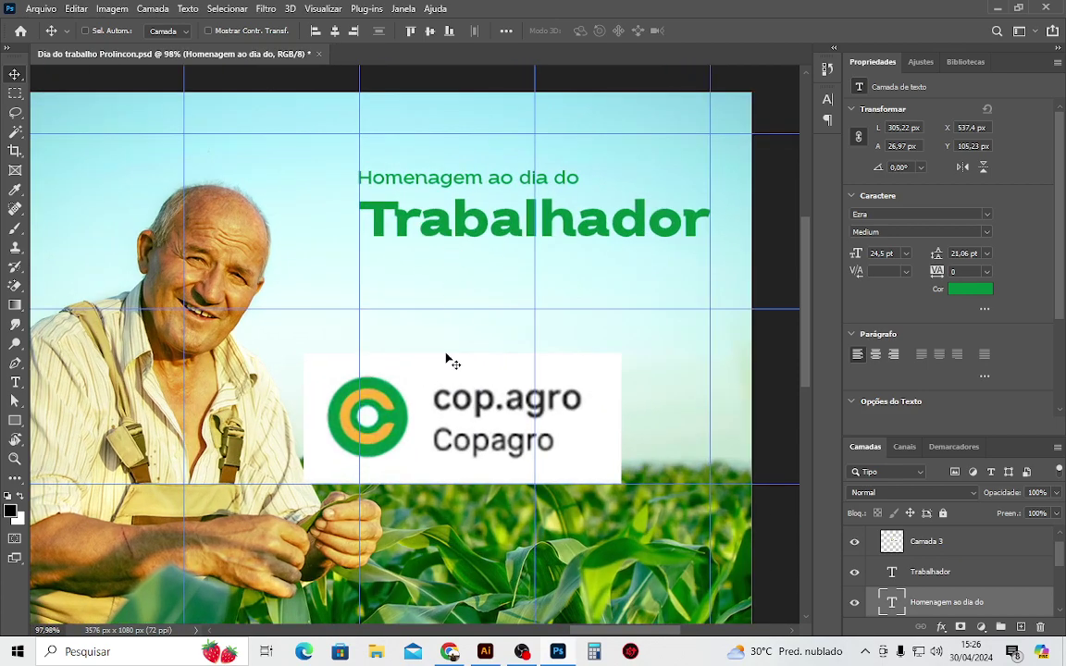
key(t)
click(378, 269)
key(ctrl+v)
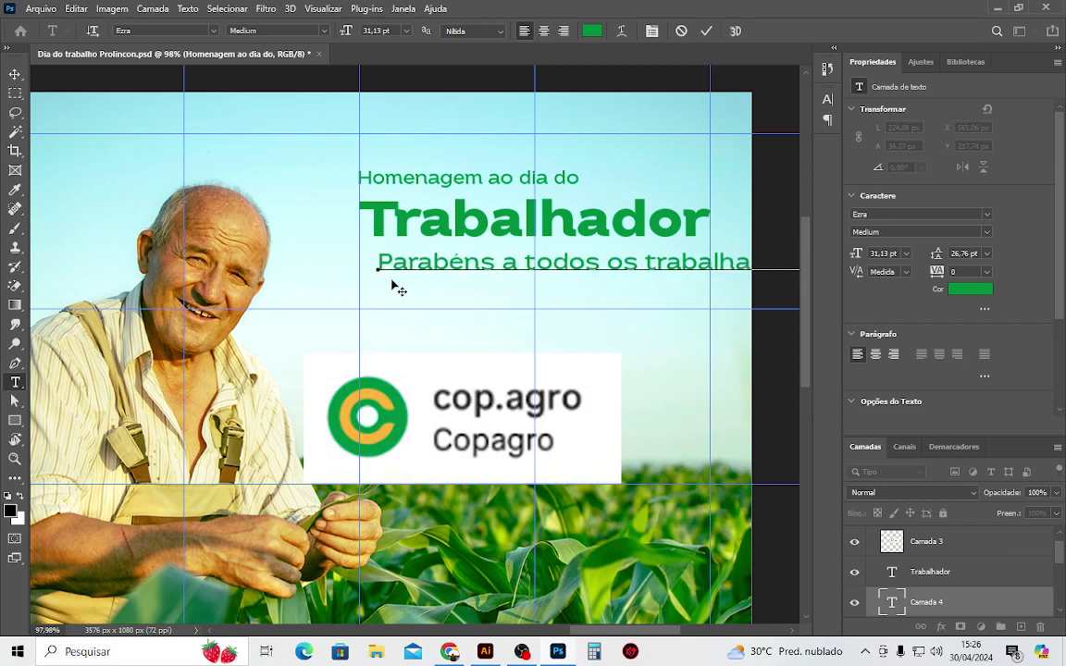
click(15, 74)
Move the greeting line left under the headline and shrink it to about two-thirds.
key(ctrl+t)
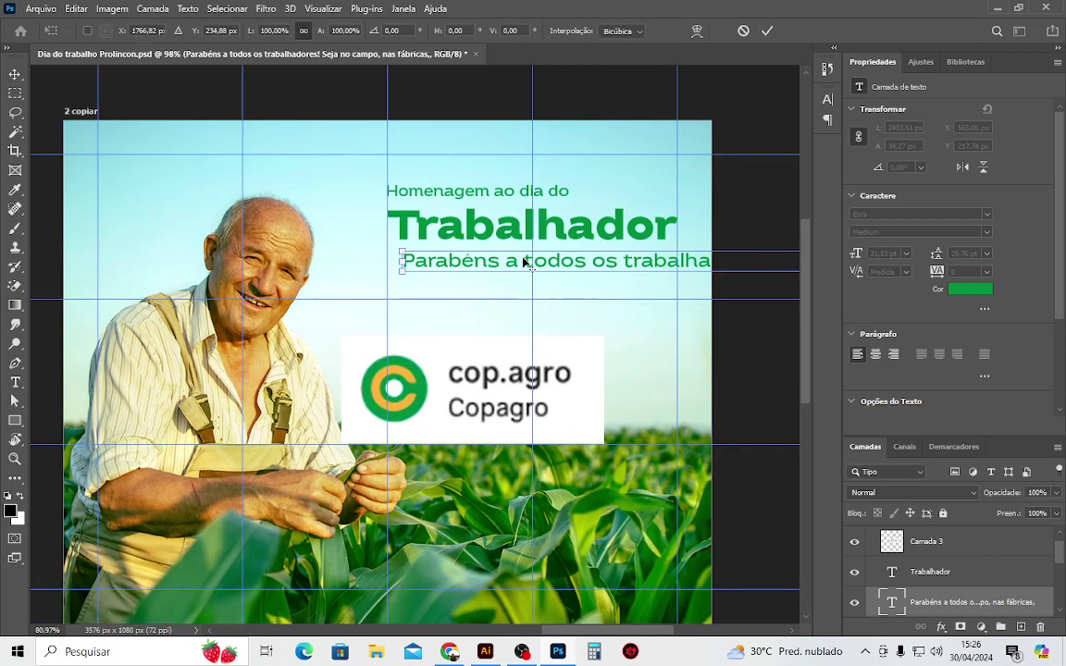
drag(616, 263, 398, 259)
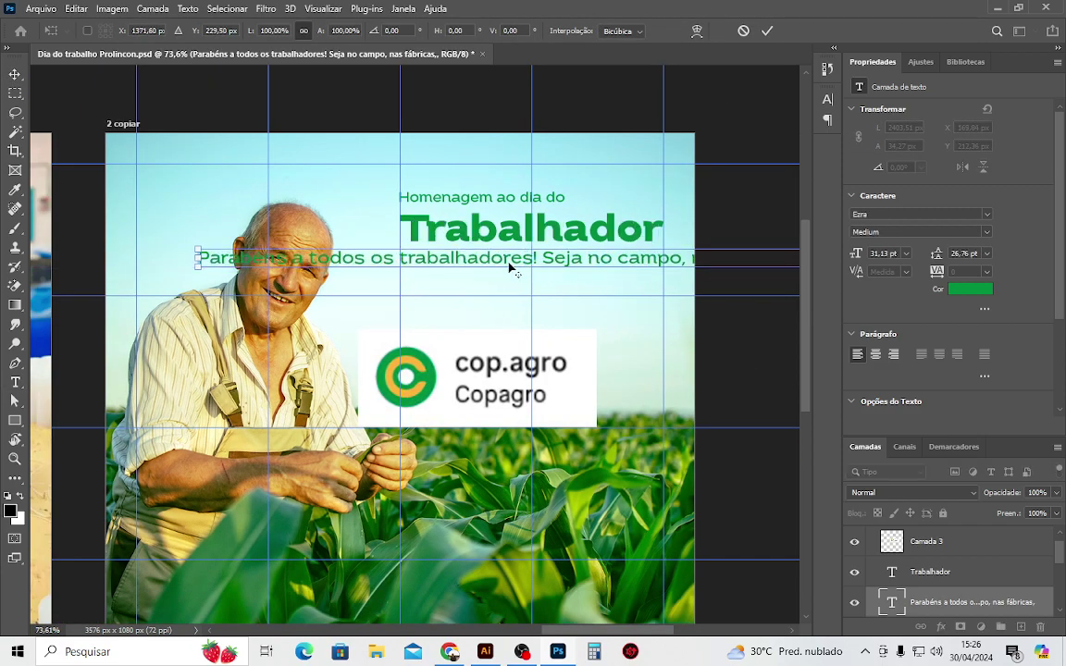
scroll(509, 264, down, 3)
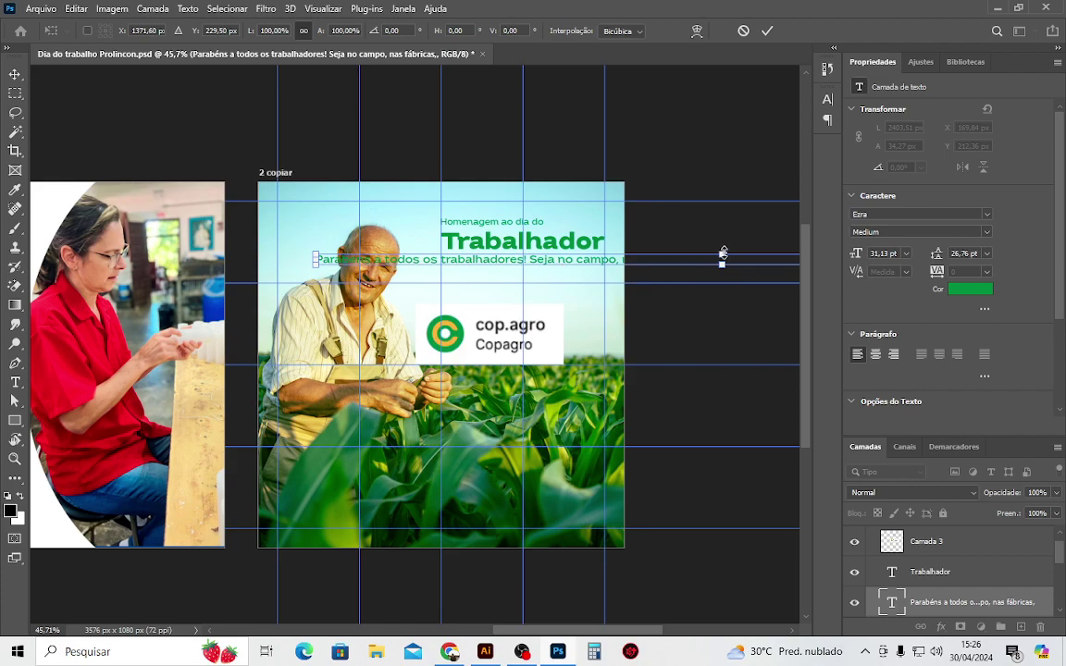
drag(723, 253, 573, 240)
scroll(580, 279, up, 2)
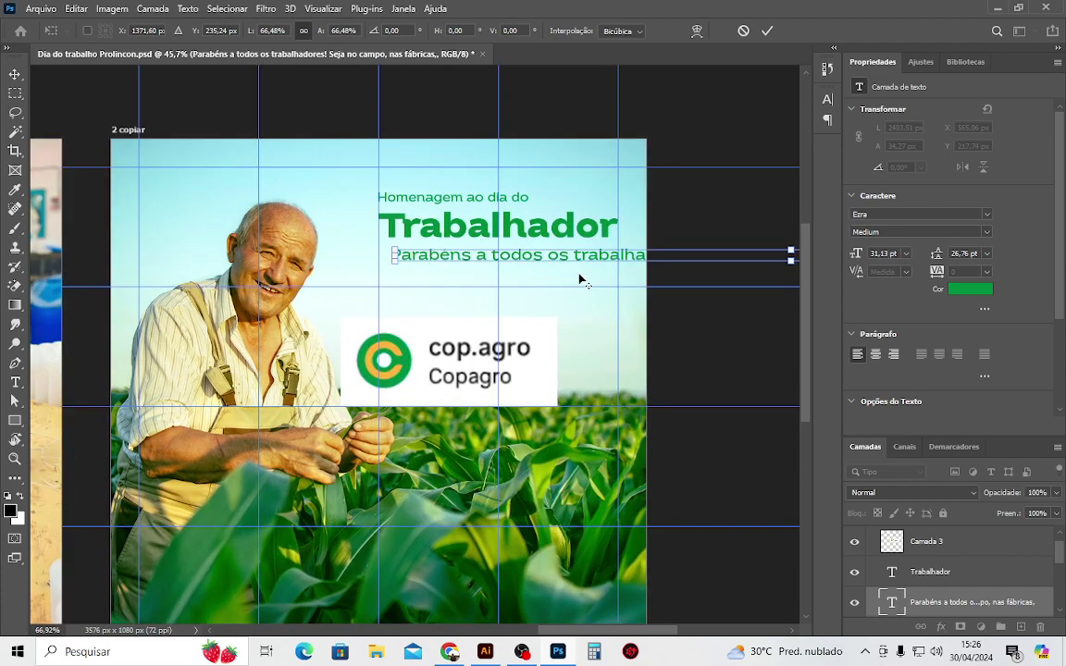
scroll(580, 279, up, 1)
key(alt+space)
key(Escape)
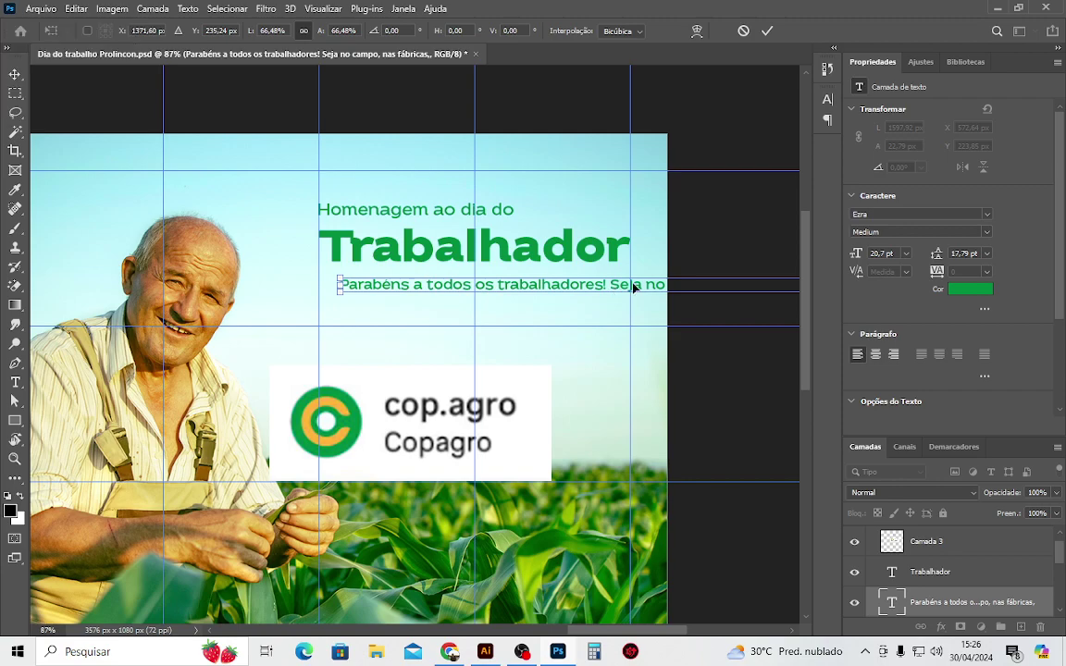
key(Return)
Break the greeting before 'Seja' and 'escritórios', then delete the greeting layer.
key(t)
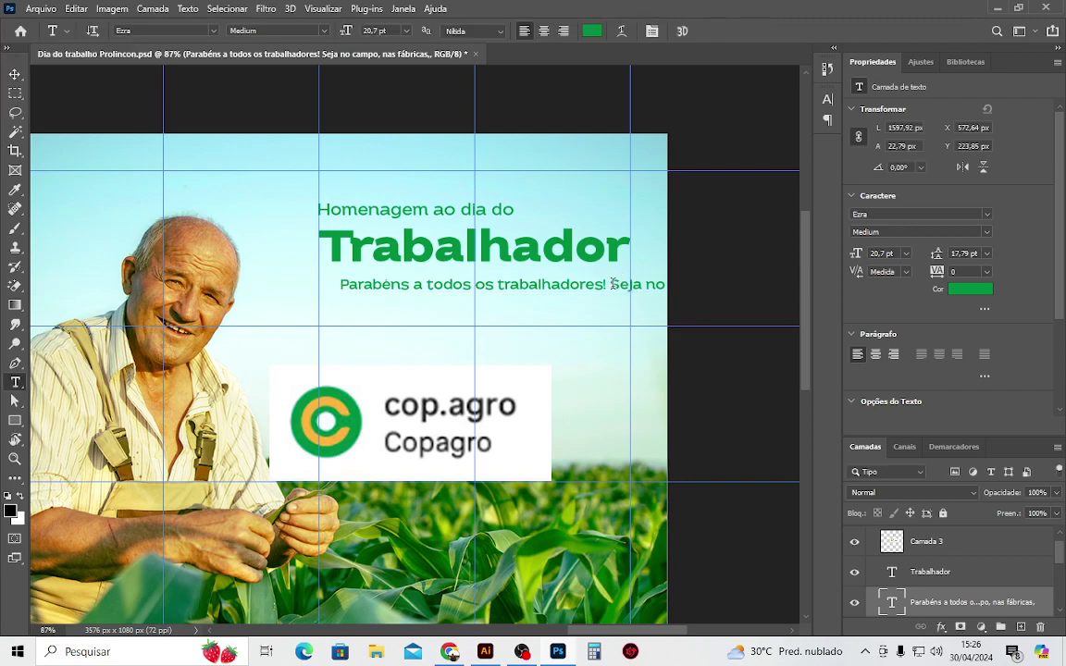
click(610, 284)
key(Return)
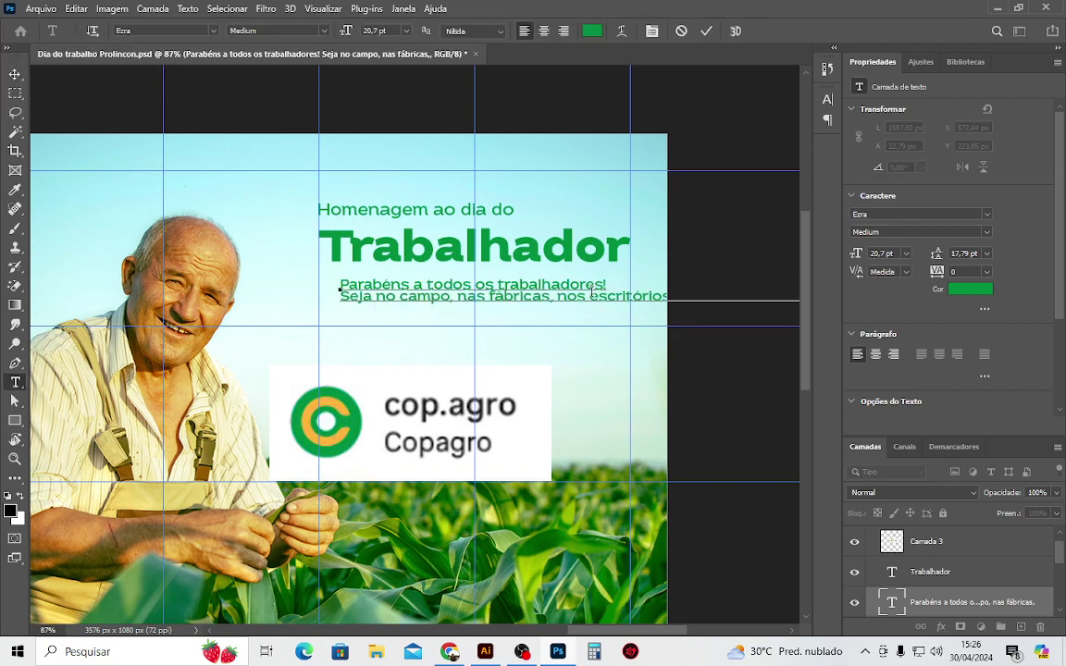
click(592, 297)
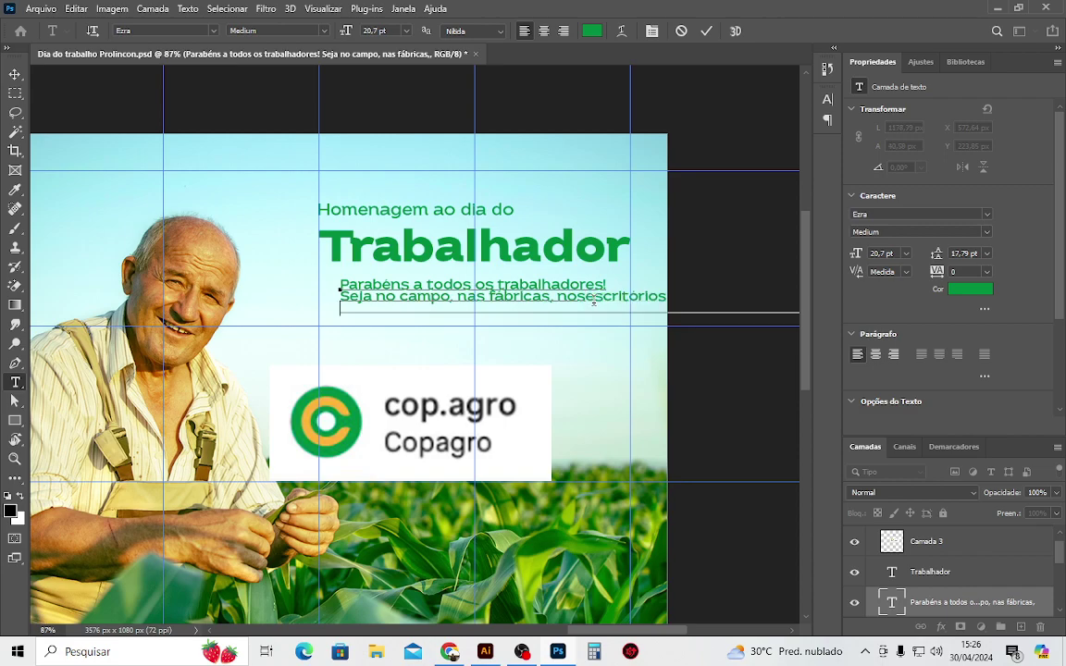
key(Return)
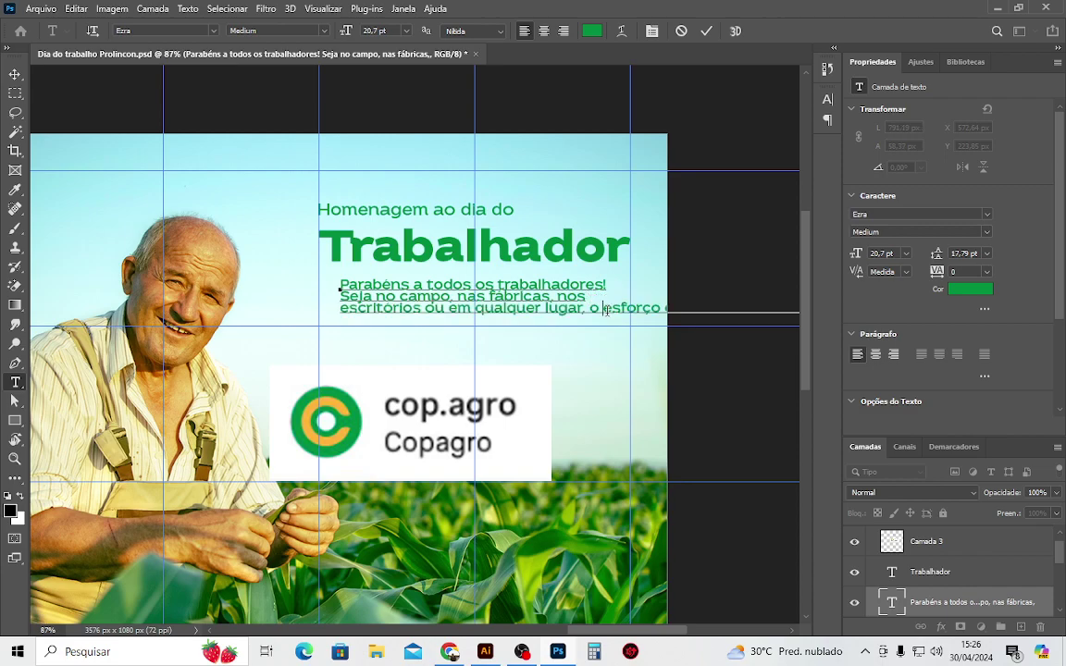
click(15, 74)
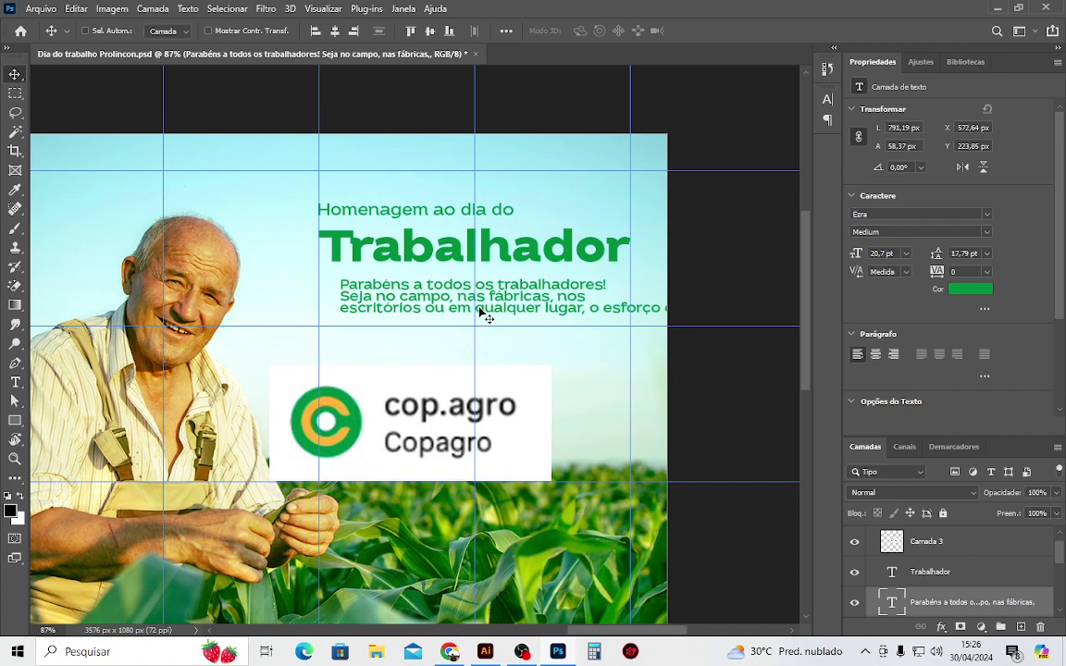
key(Delete)
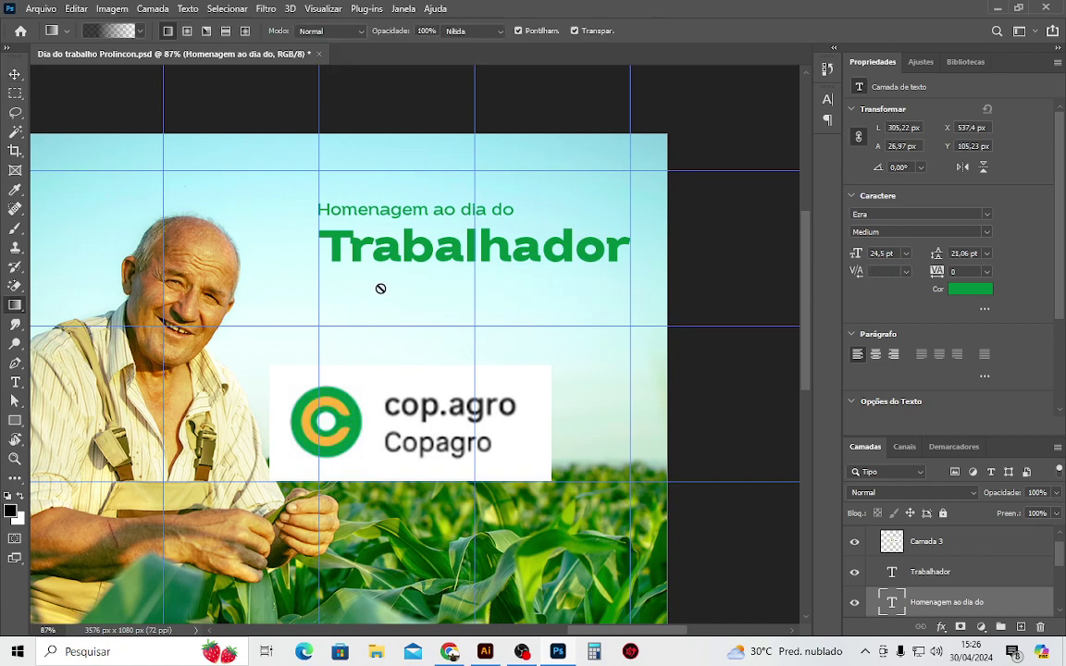
Paste the greeting into a paragraph text box drawn below the headline.
key(t)
mouse_move(430, 287)
mouse_down()
mouse_move(626, 447)
mouse_move(630, 479)
mouse_up()
key(ctrl+v)
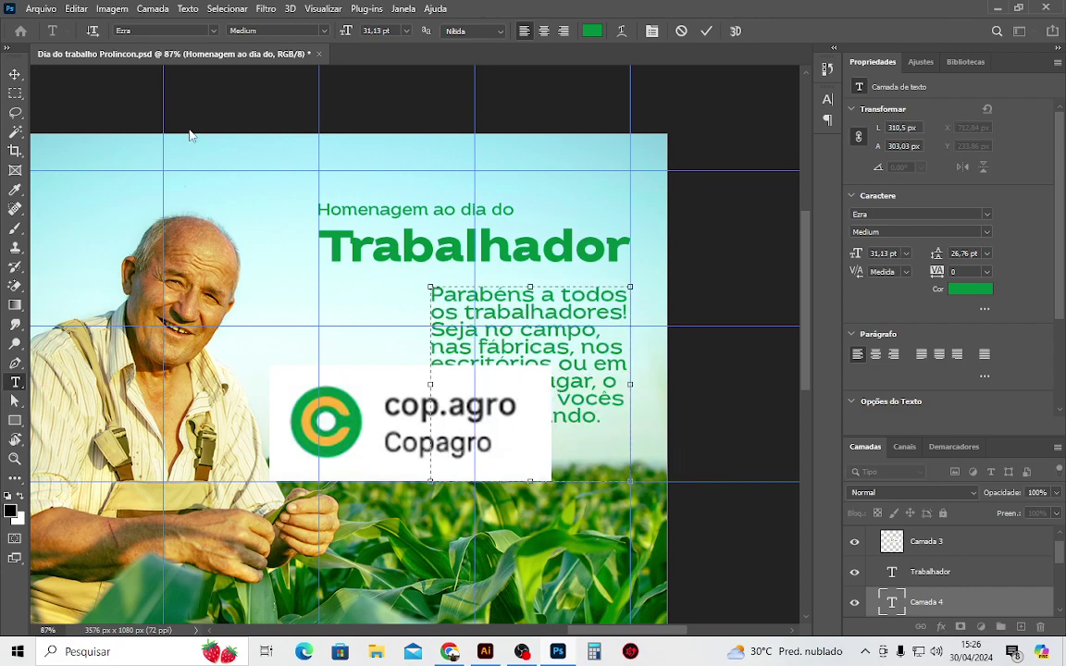
click(14, 74)
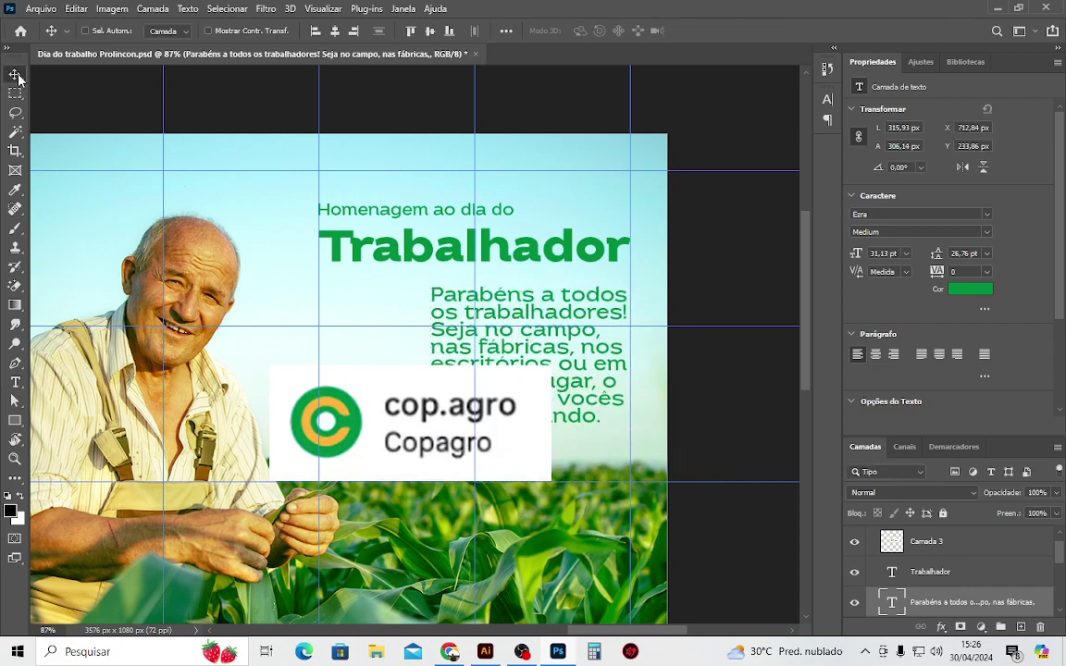
Right-align the greeting with Auto leading, nudge it up, and move the Copagro logo 180 px left.
click(828, 99)
click(723, 93)
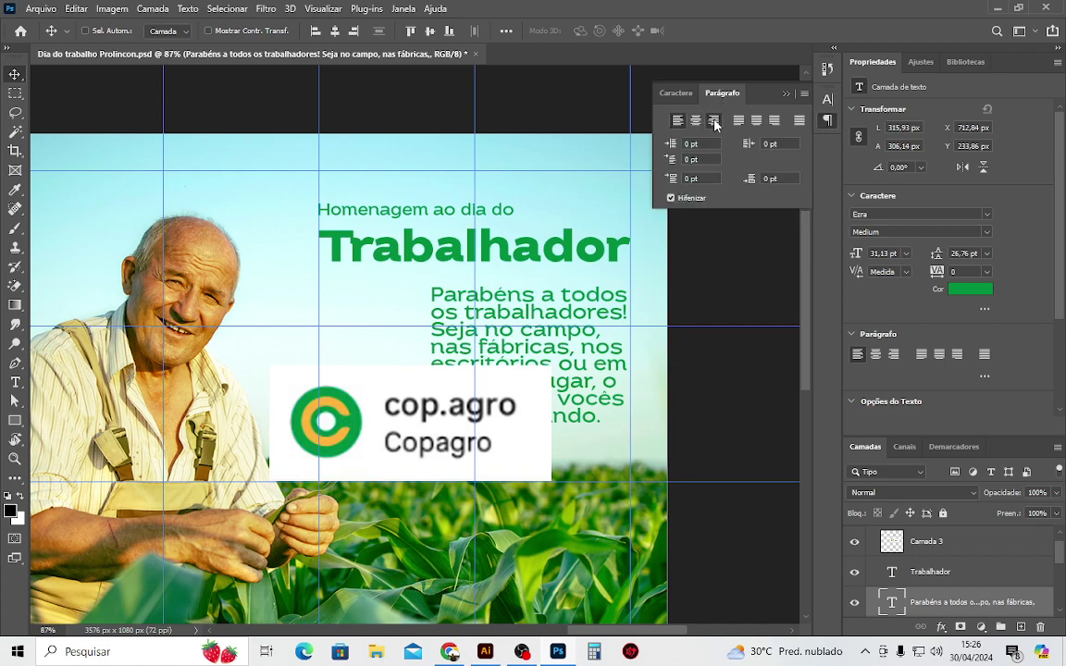
click(713, 120)
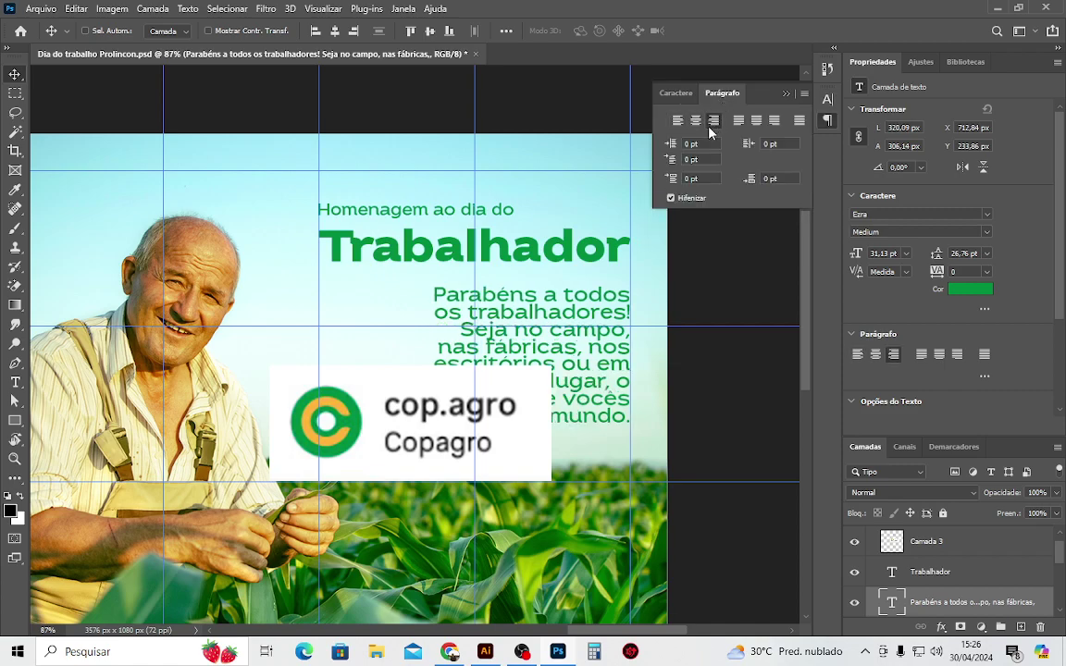
click(675, 93)
click(802, 139)
click(772, 149)
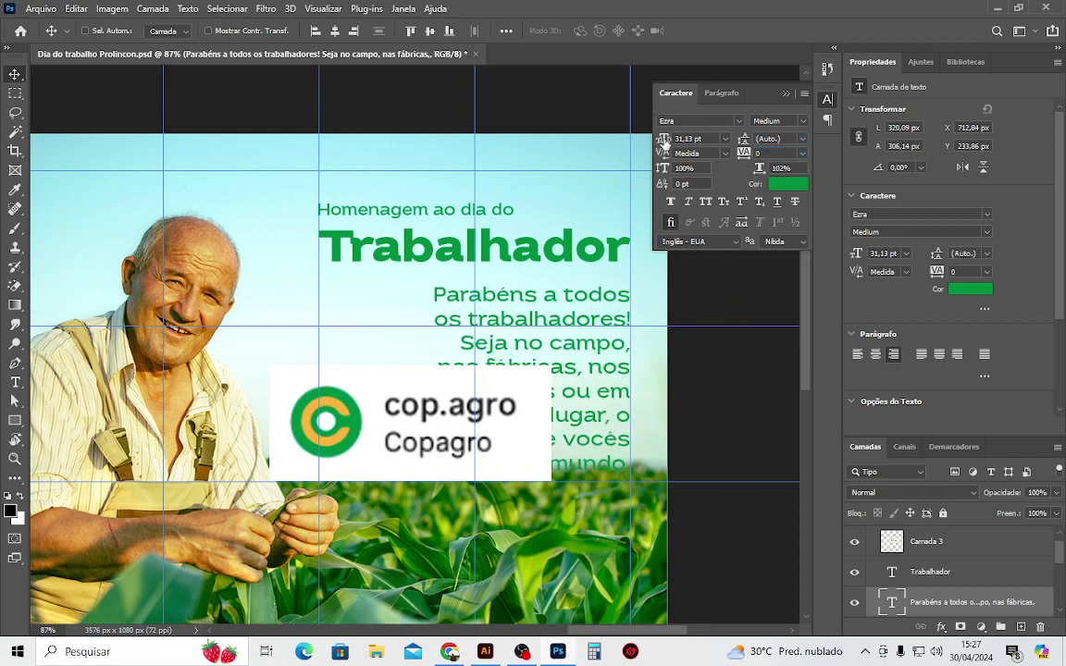
drag(591, 410, 593, 407)
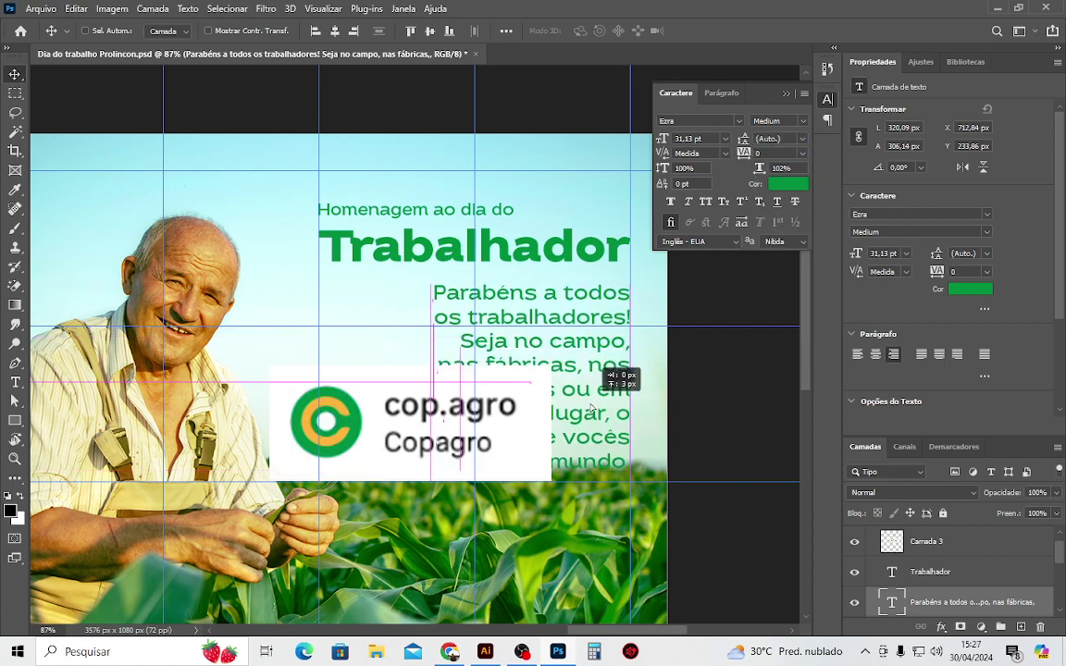
drag(442, 453, 274, 433)
Widen the greeting paragraph's text box to the left.
key(t)
click(500, 366)
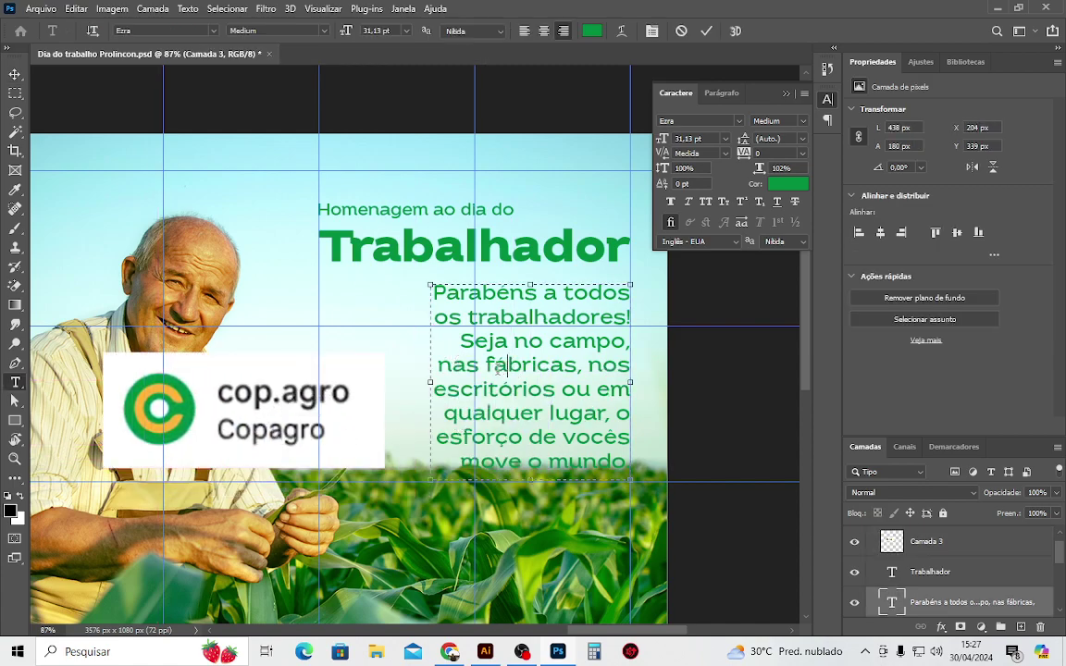
mouse_move(430, 381)
mouse_down()
mouse_move(297, 382)
mouse_move(319, 381)
mouse_up()
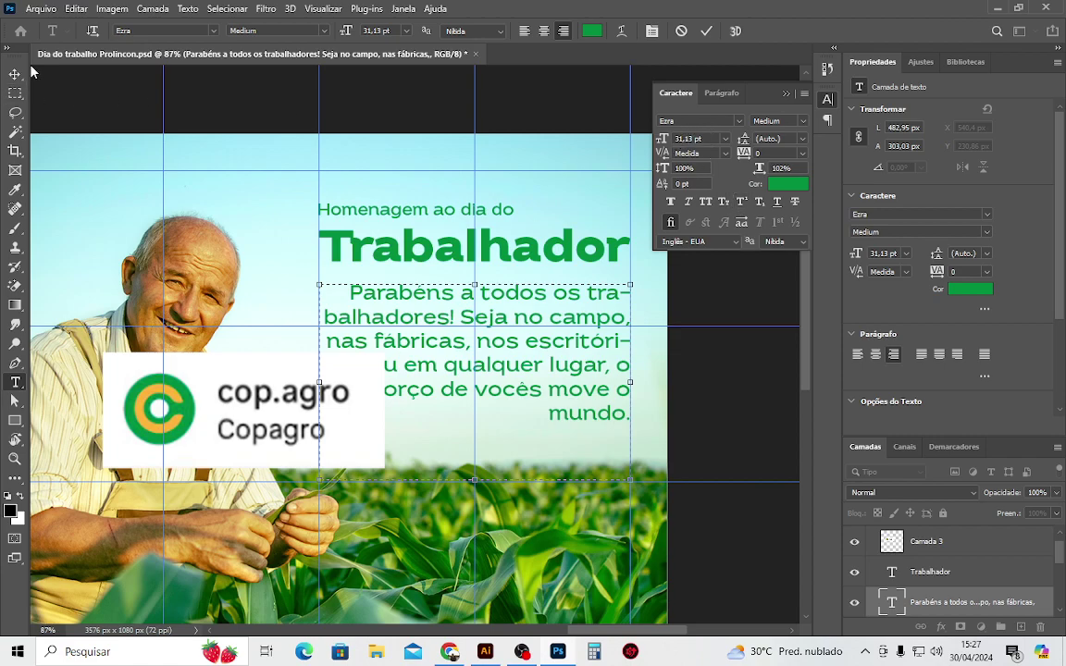
click(28, 63)
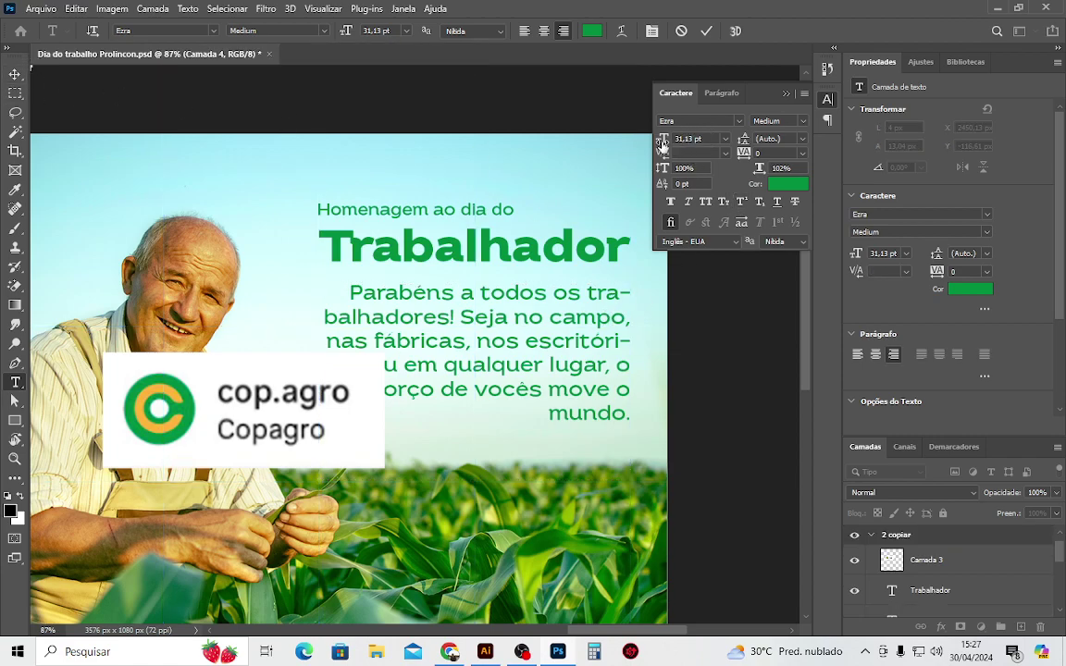
Reduce the greeting text to 20 pt and hide the layout guides.
drag(662, 144, 658, 148)
key(ctrl+z)
key(v)
key(ctrl+z)
key(ctrl+z)
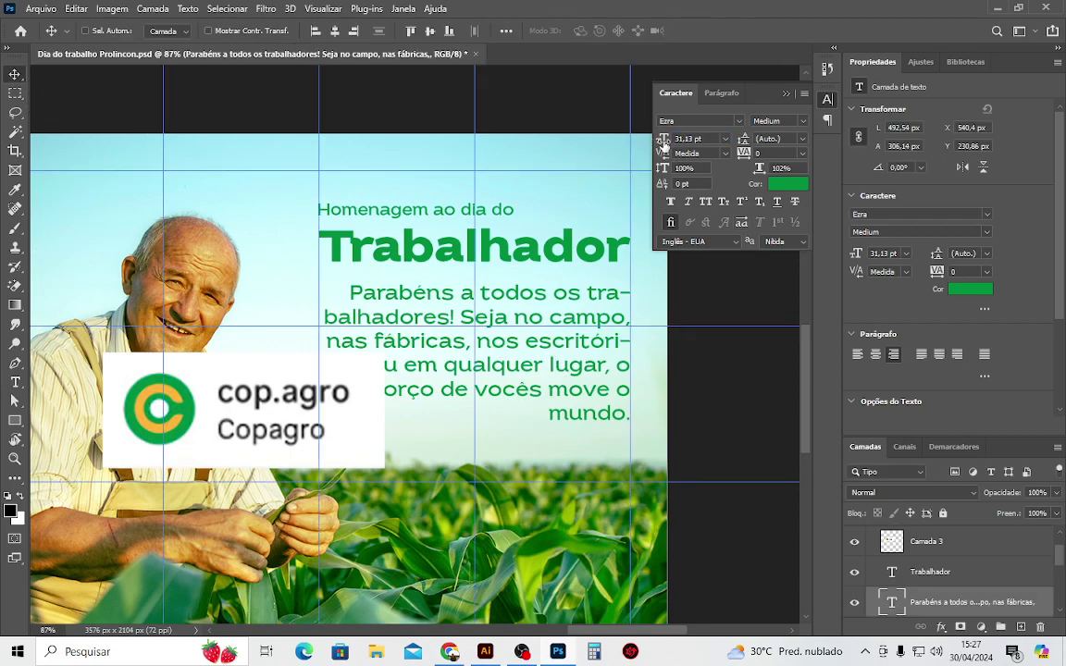
drag(665, 144, 651, 139)
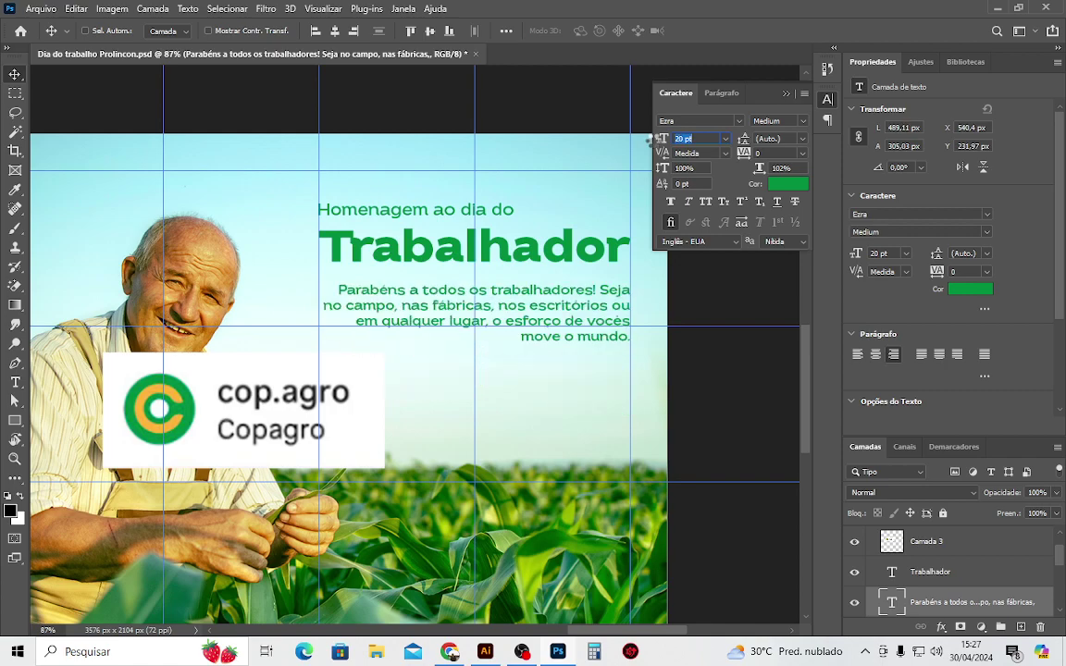
click(593, 361)
key(ctrl+semicolon)
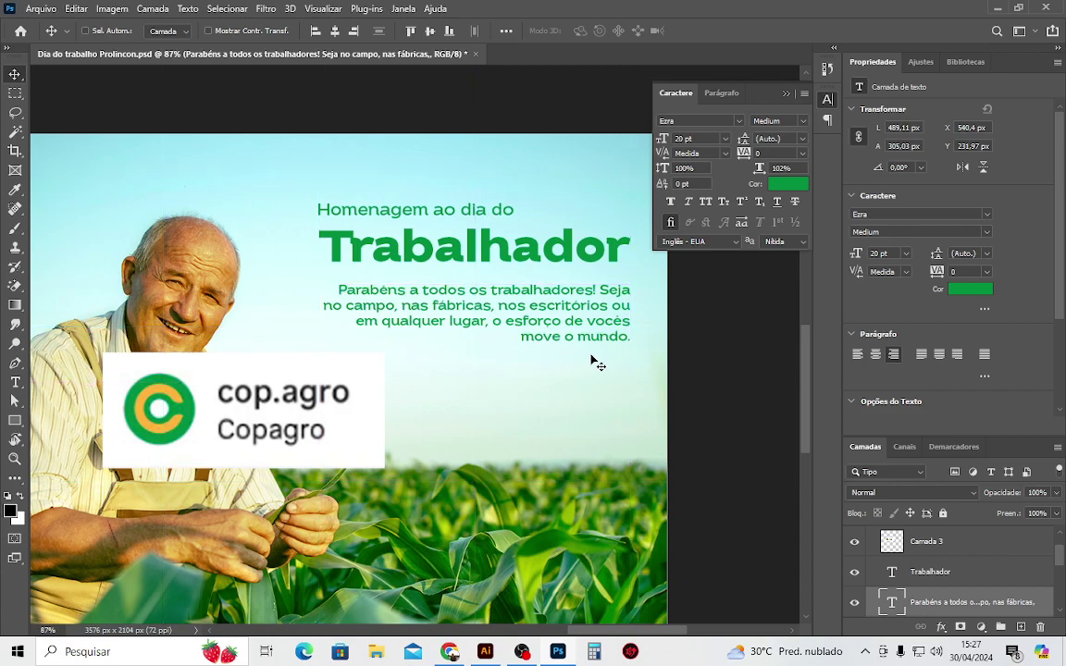
click(786, 93)
scroll(389, 410, down, 2)
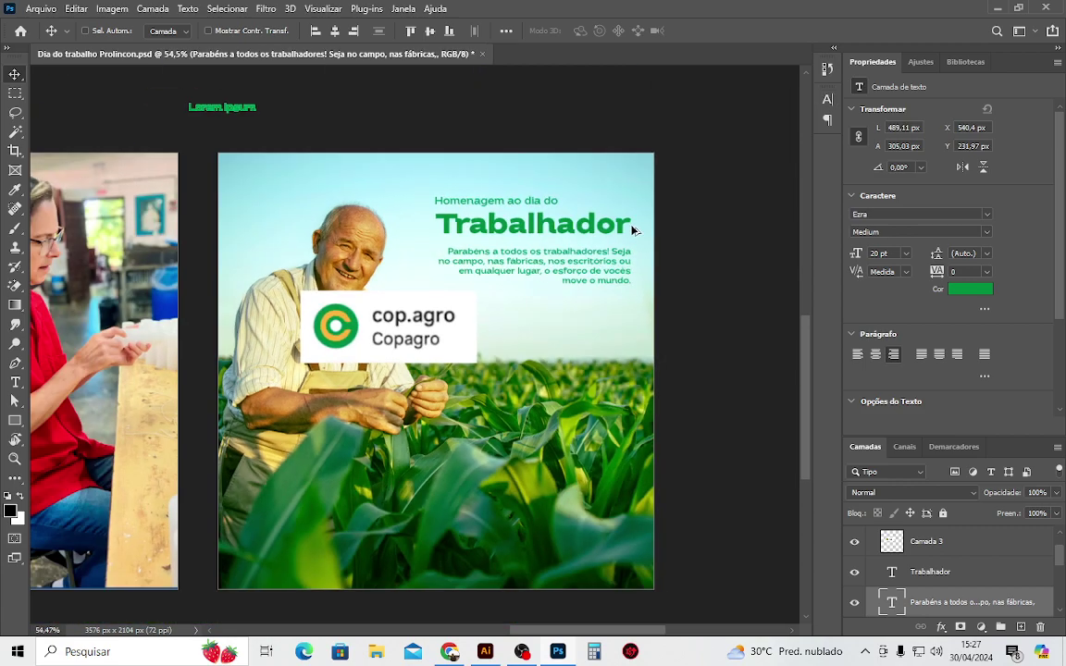
Flip the corn-field photo horizontally and shift it so the farmer stands on the right.
click(438, 465)
key(ctrl+t)
right_click(426, 449)
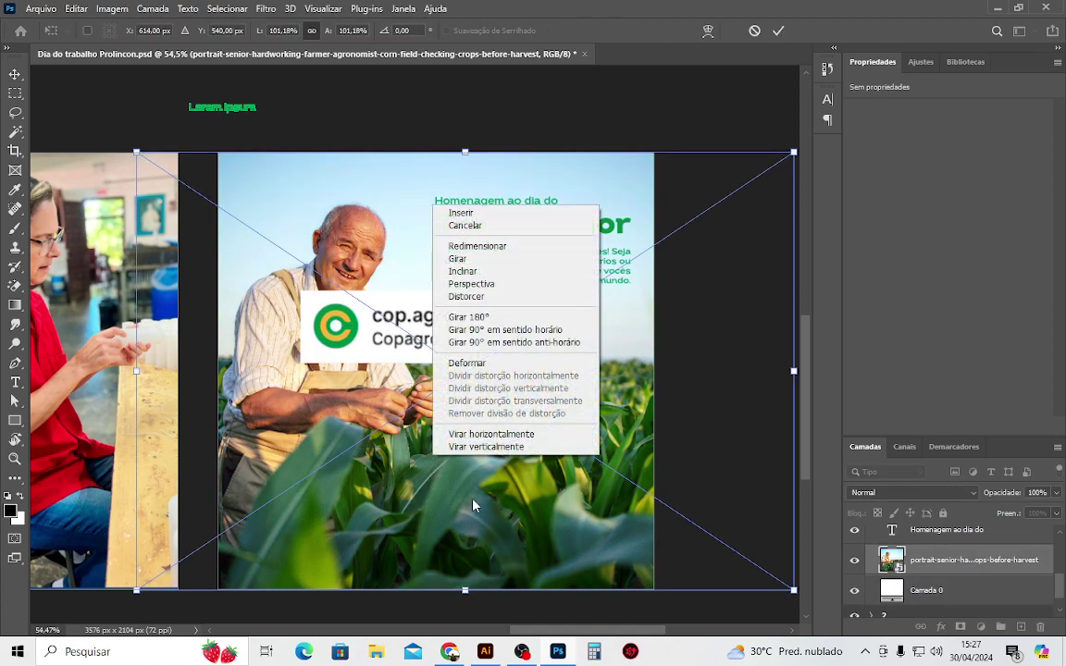
click(480, 436)
drag(526, 465, 472, 460)
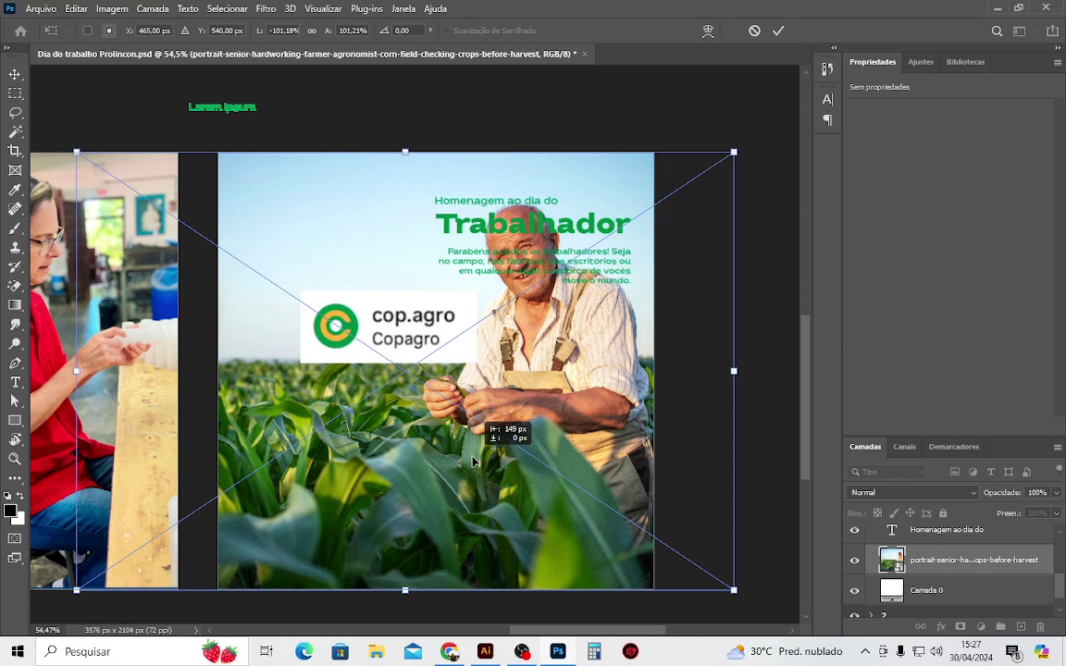
key(Return)
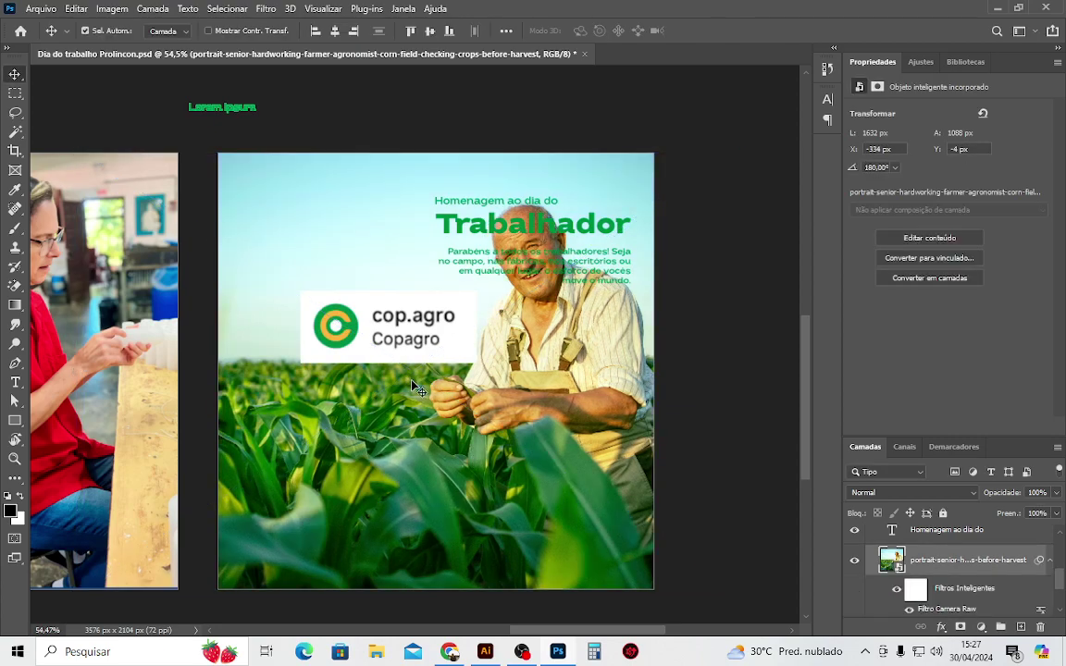
Move the 'Homenagem ao dia do' headline to the upper-left of the design.
scroll(414, 387, down, 3)
scroll(576, 404, up, 1)
scroll(729, 404, up, 3)
mouse_move(728, 405)
mouse_down()
mouse_move(536, 449)
mouse_move(581, 497)
mouse_up()
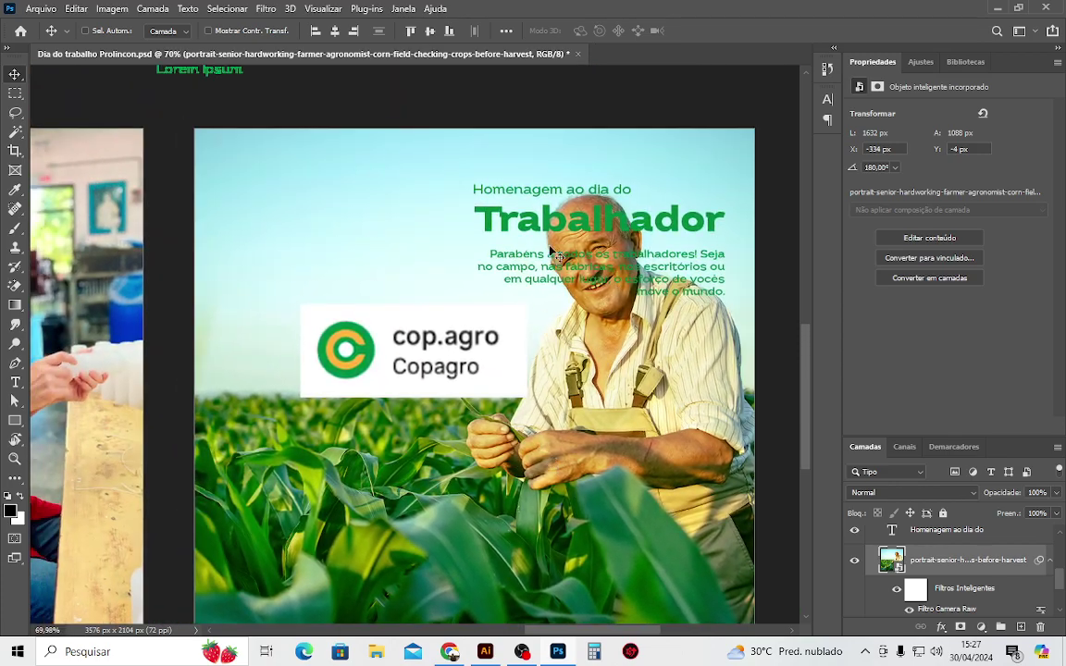
ctrl+click(537, 190)
mouse_move(568, 232)
mouse_down()
mouse_move(336, 228)
mouse_move(337, 202)
mouse_up()
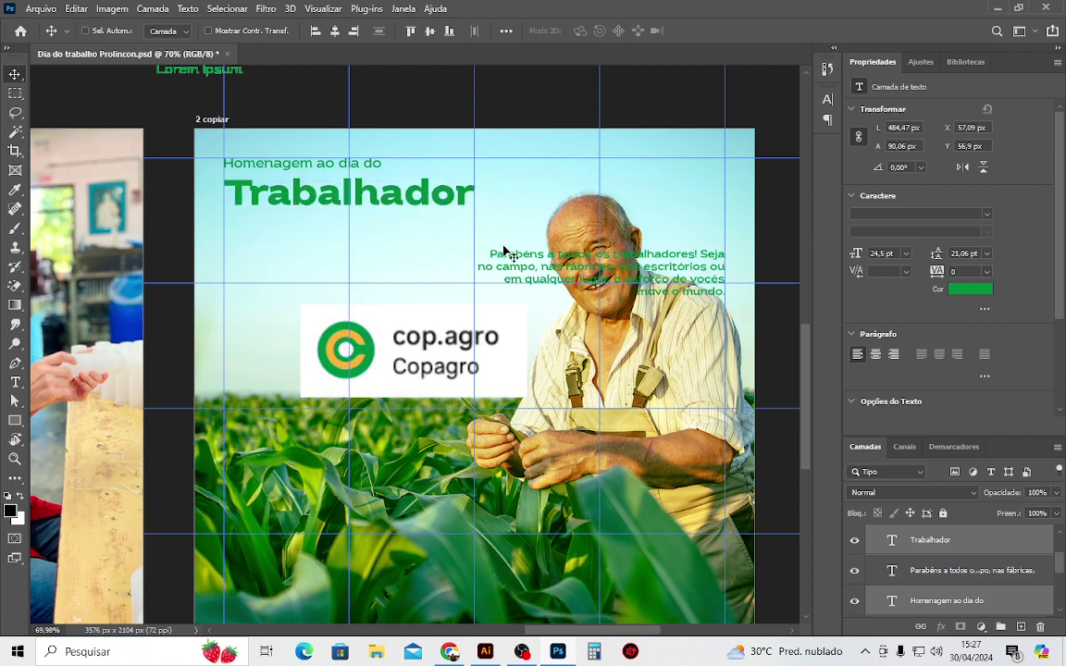
Left-align the greeting under the Trabalhador headline, then hide guides and grid with Ctrl+H.
ctrl+click(523, 259)
click(828, 99)
click(722, 92)
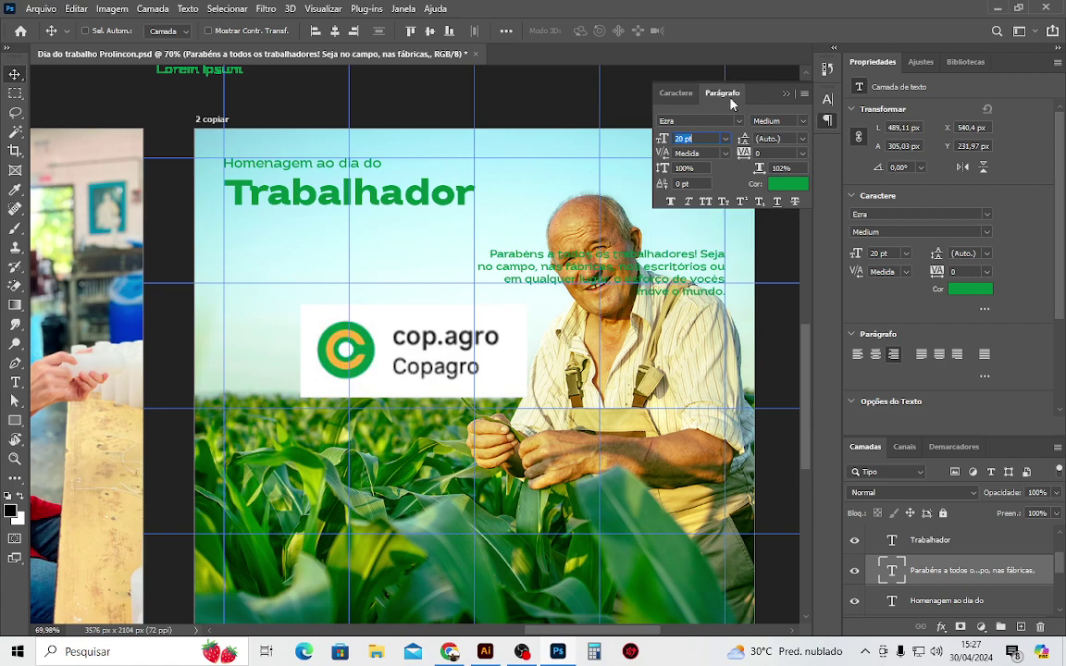
click(737, 123)
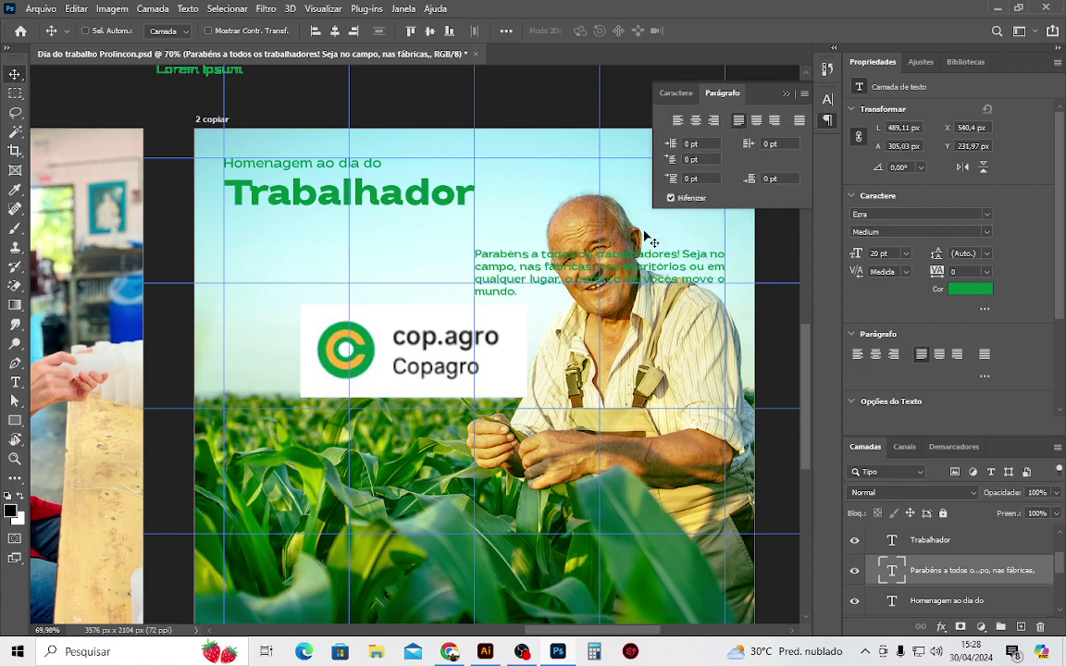
mouse_move(646, 238)
mouse_down()
mouse_move(305, 252)
mouse_move(309, 245)
mouse_up()
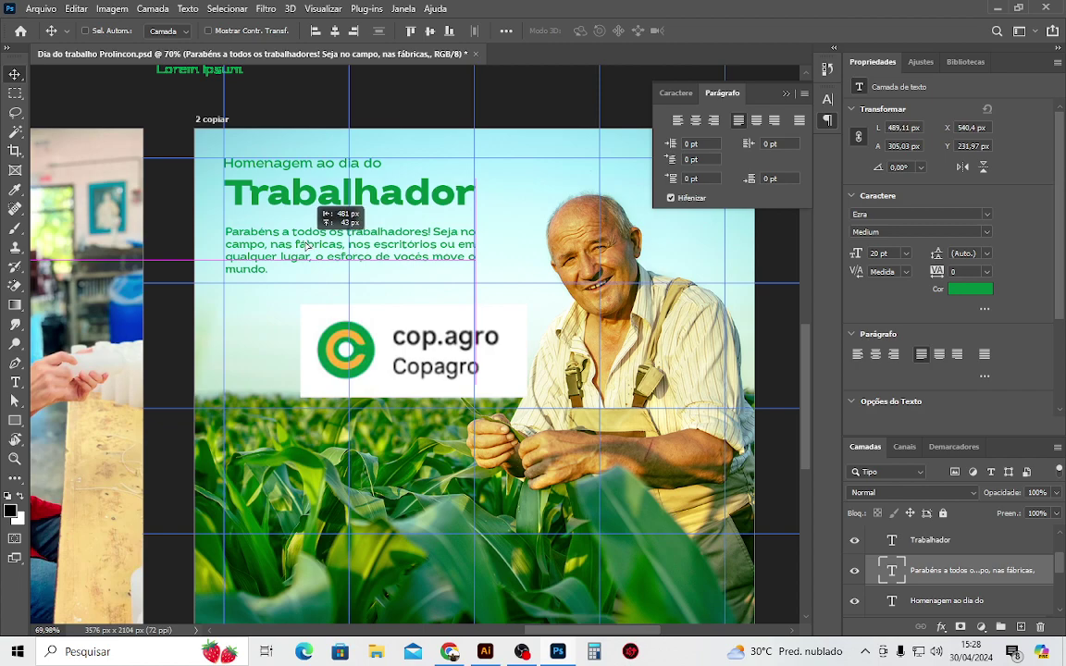
drag(306, 244, 305, 242)
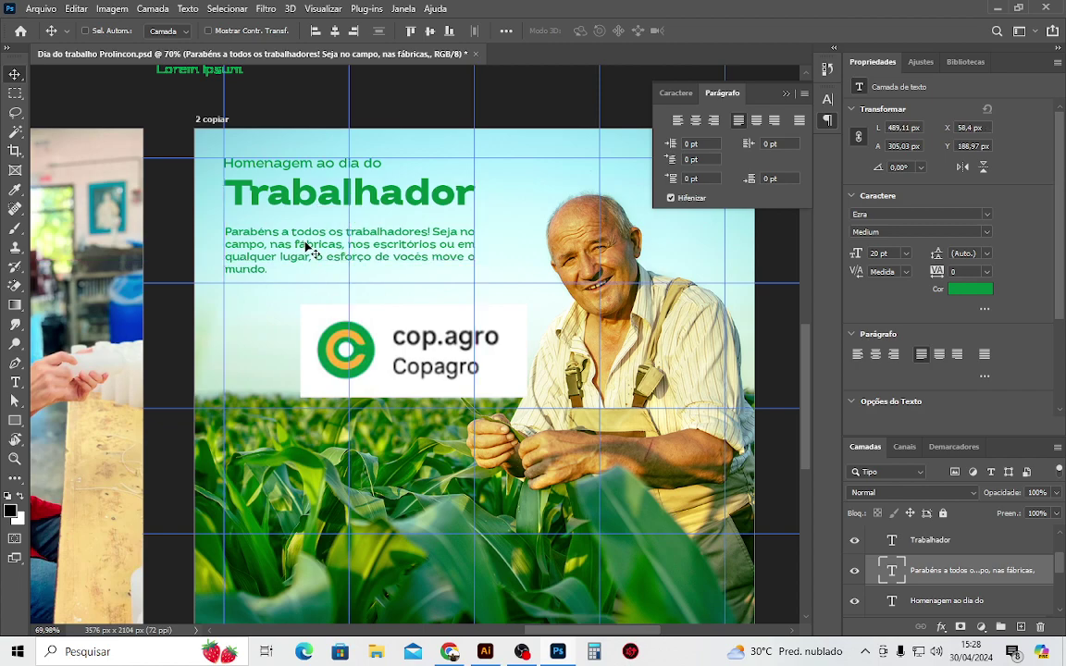
click(677, 122)
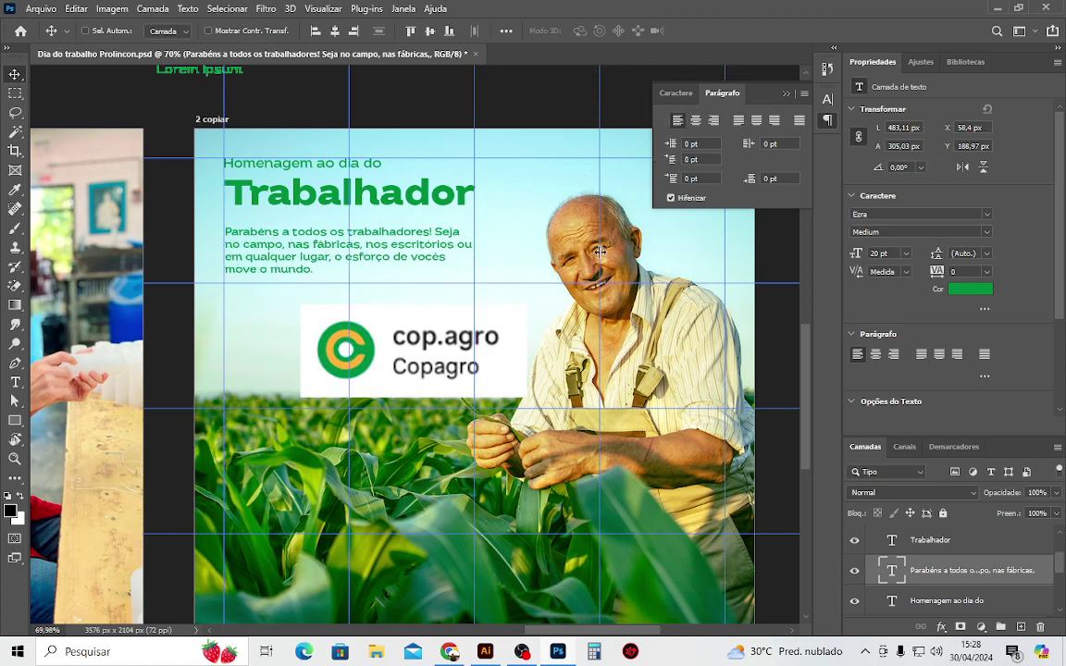
key(ctrl+h)
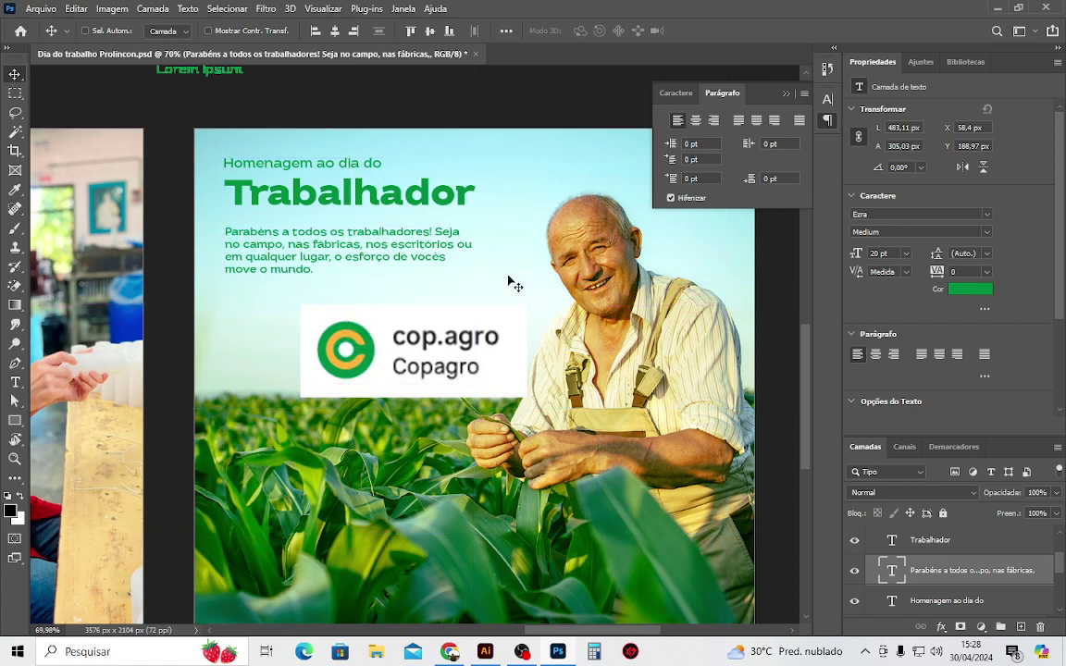
Nudge the greeting higher, try 23 pt type, and justify it with last line left.
click(708, 90)
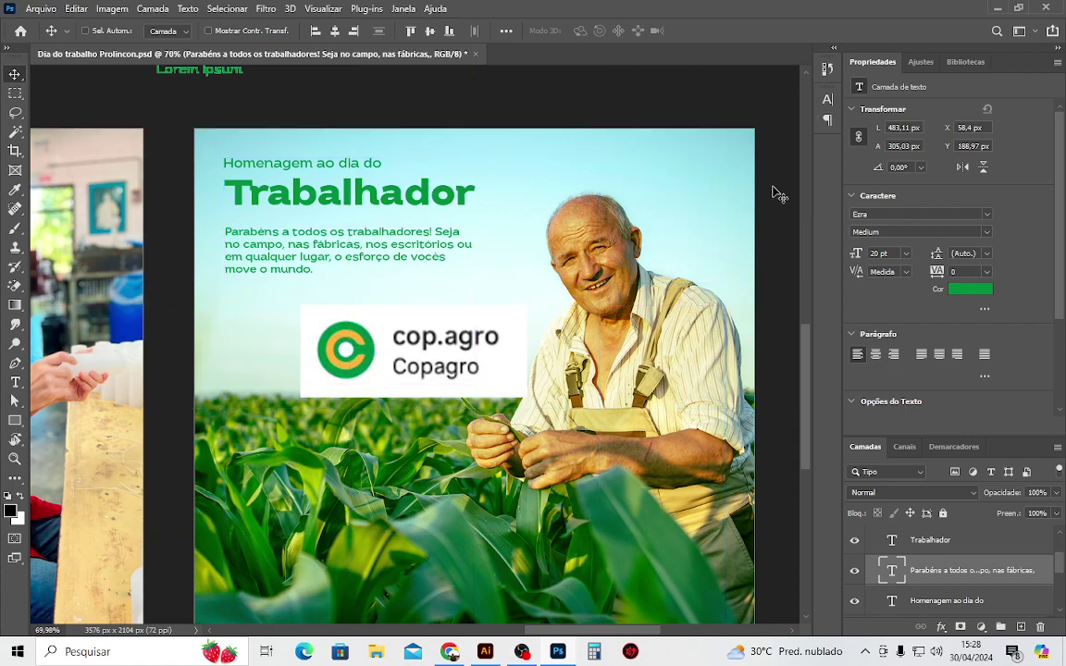
drag(319, 256, 344, 229)
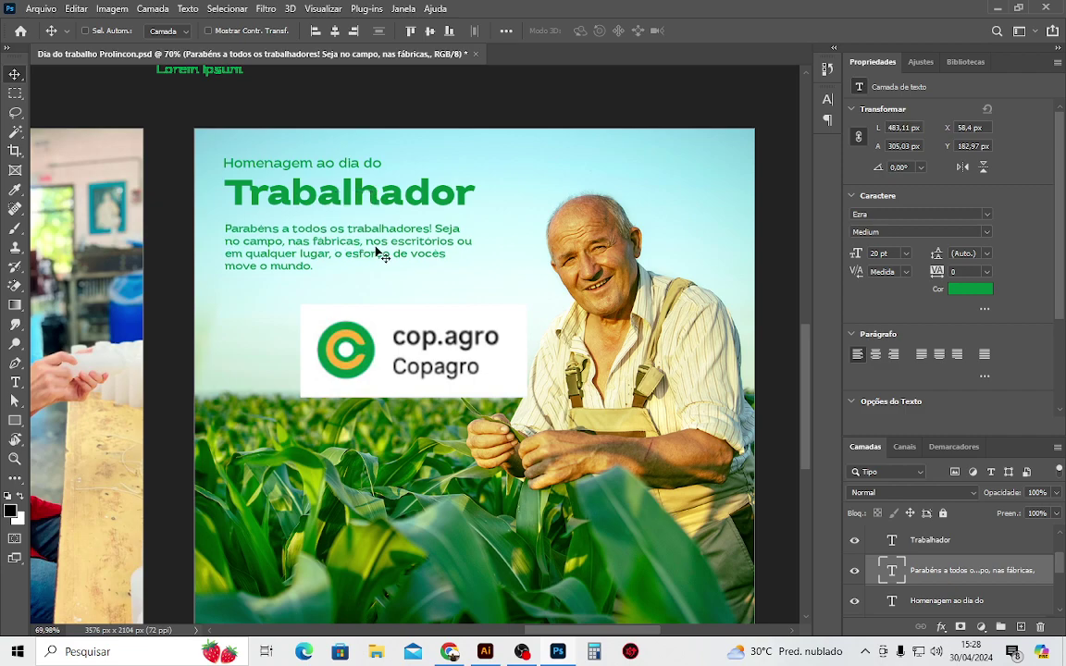
click(745, 91)
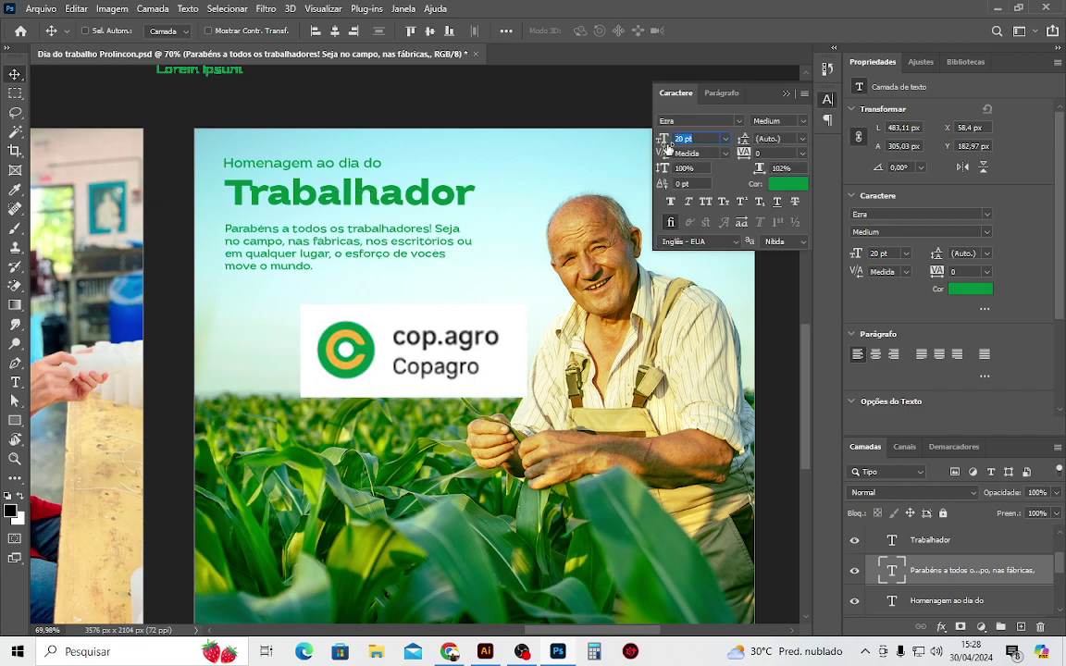
text(23)
key(Return)
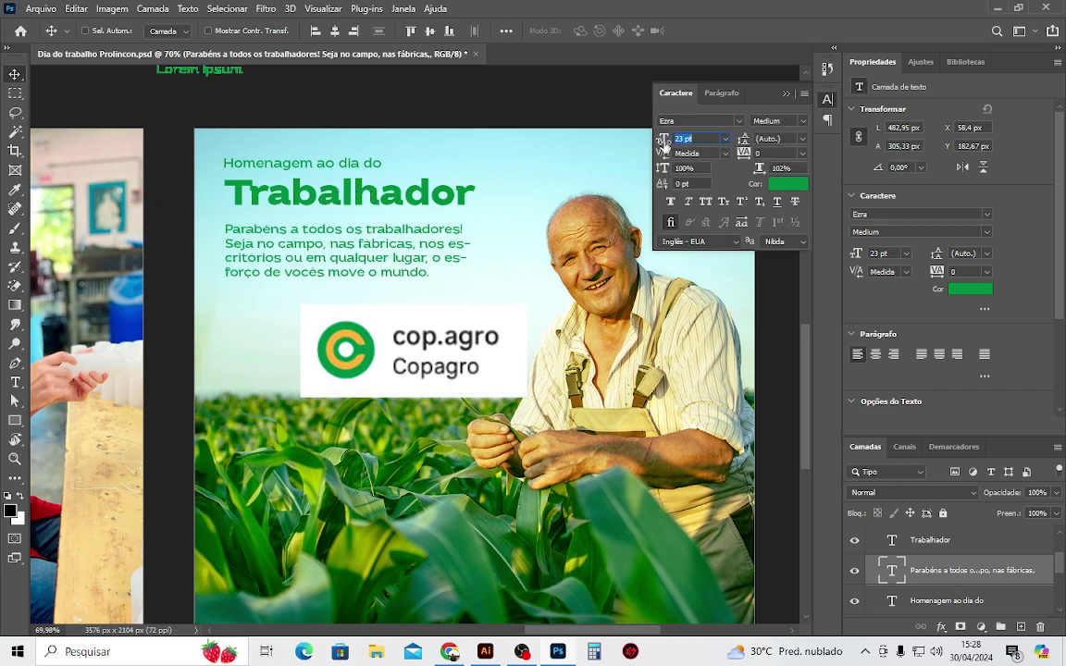
click(722, 92)
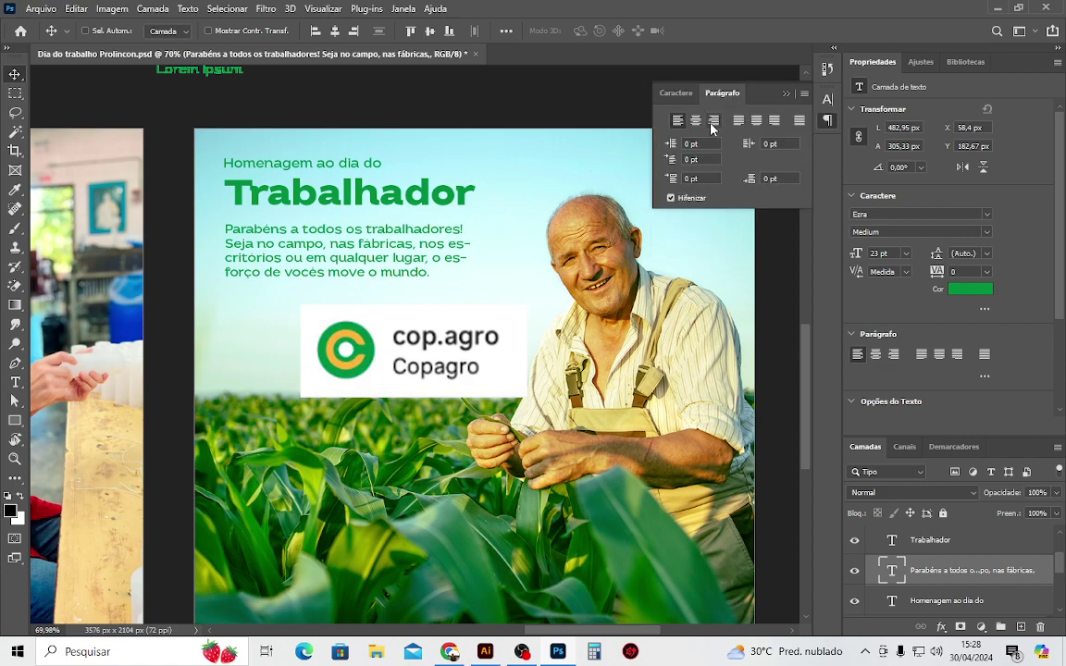
click(739, 121)
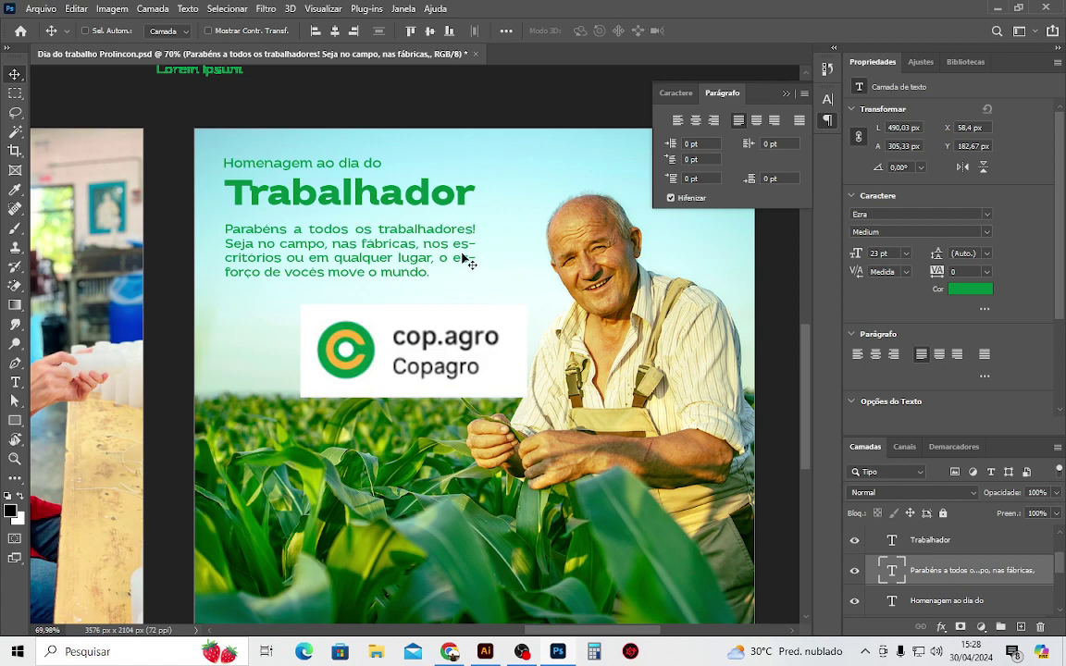
Return the greeting to 20 pt and move it up about 9 px beneath Trabalhador.
click(676, 93)
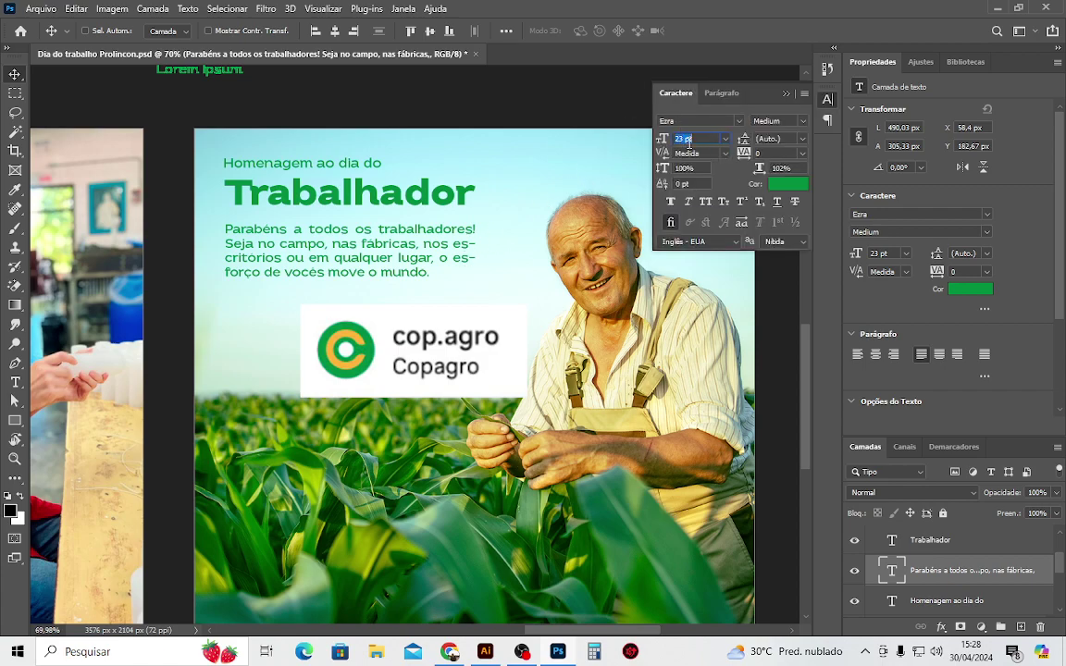
text(20)
key(Return)
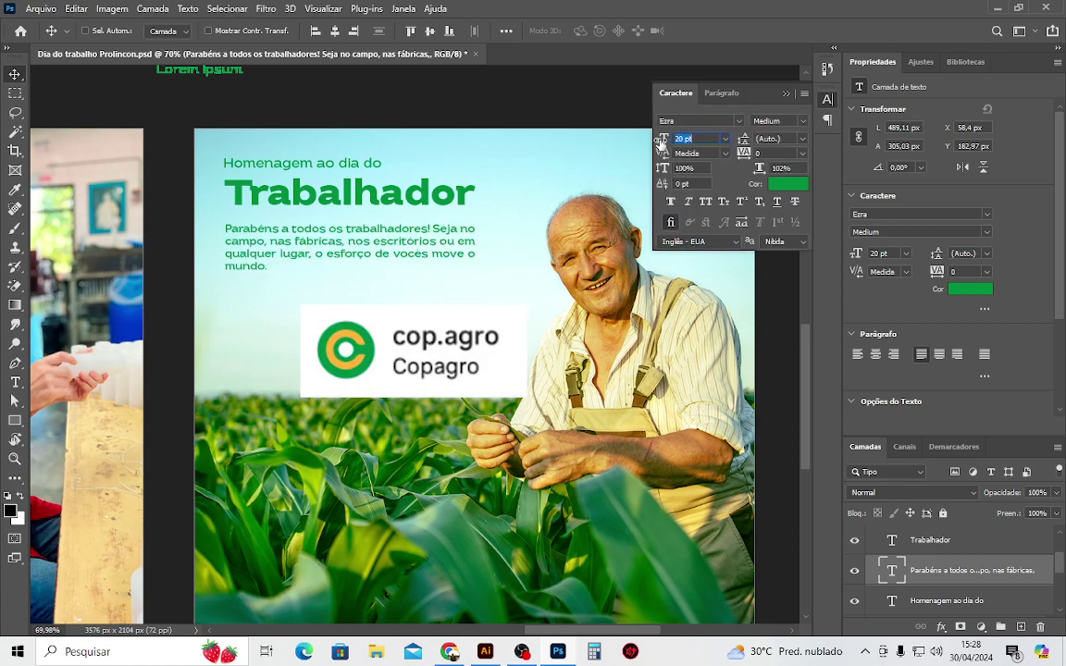
click(787, 94)
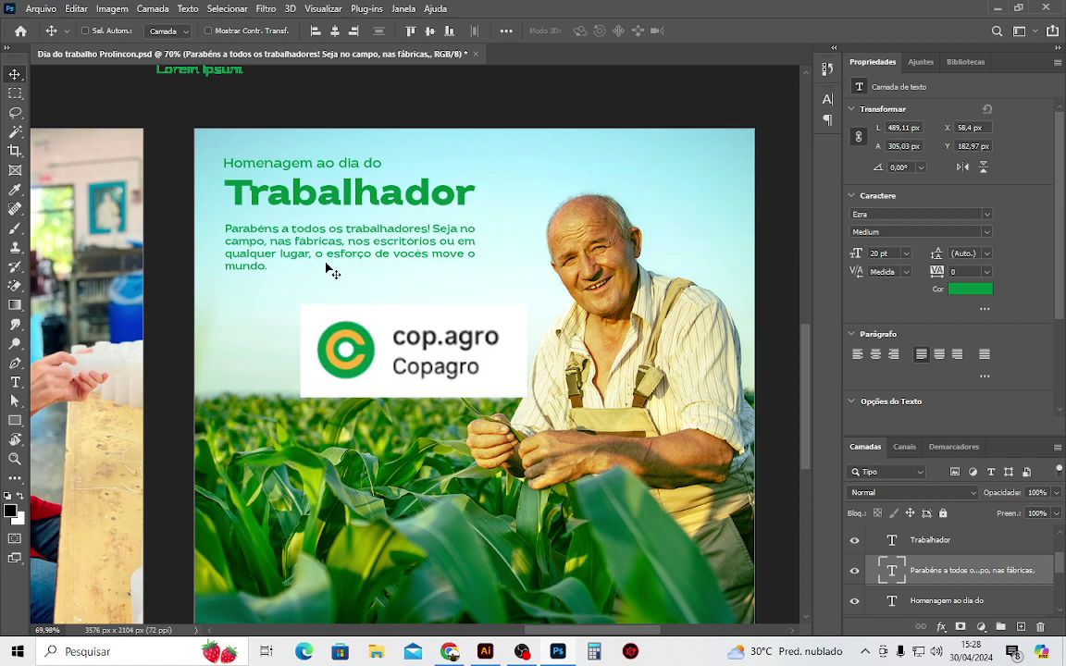
drag(329, 243, 329, 233)
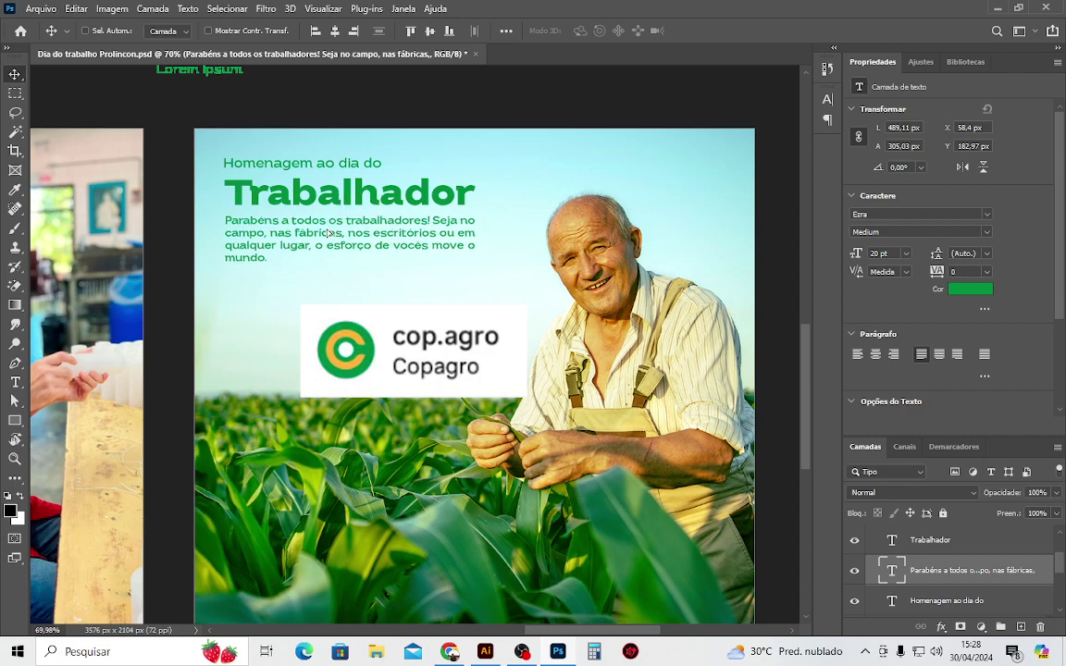
key(ctrl+z)
drag(317, 245, 319, 237)
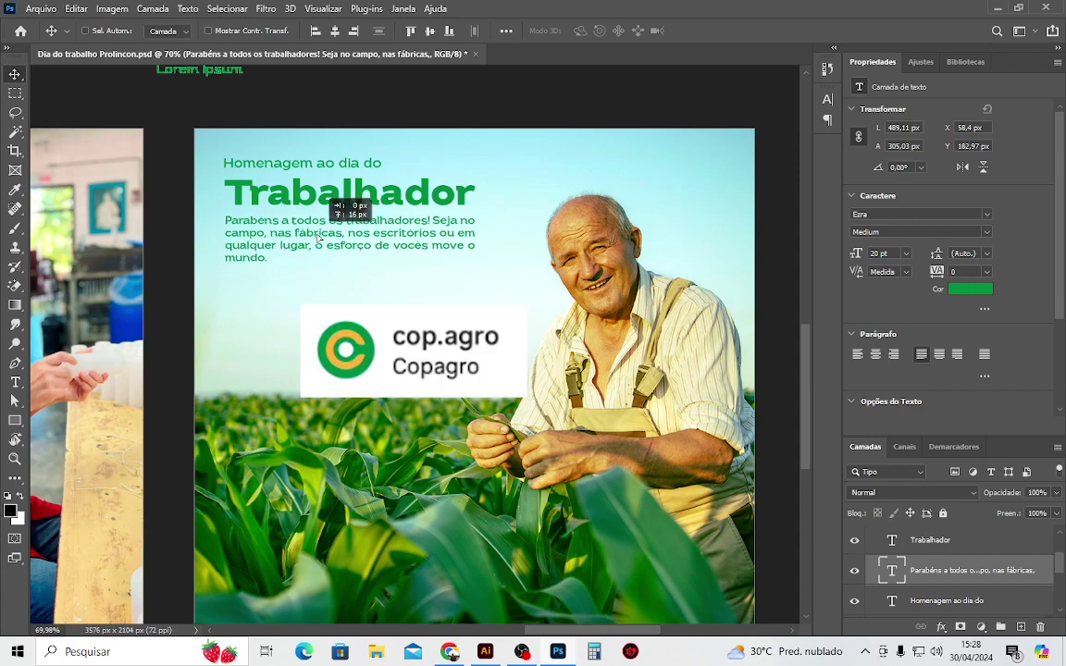
key(ctrl+semicolon)
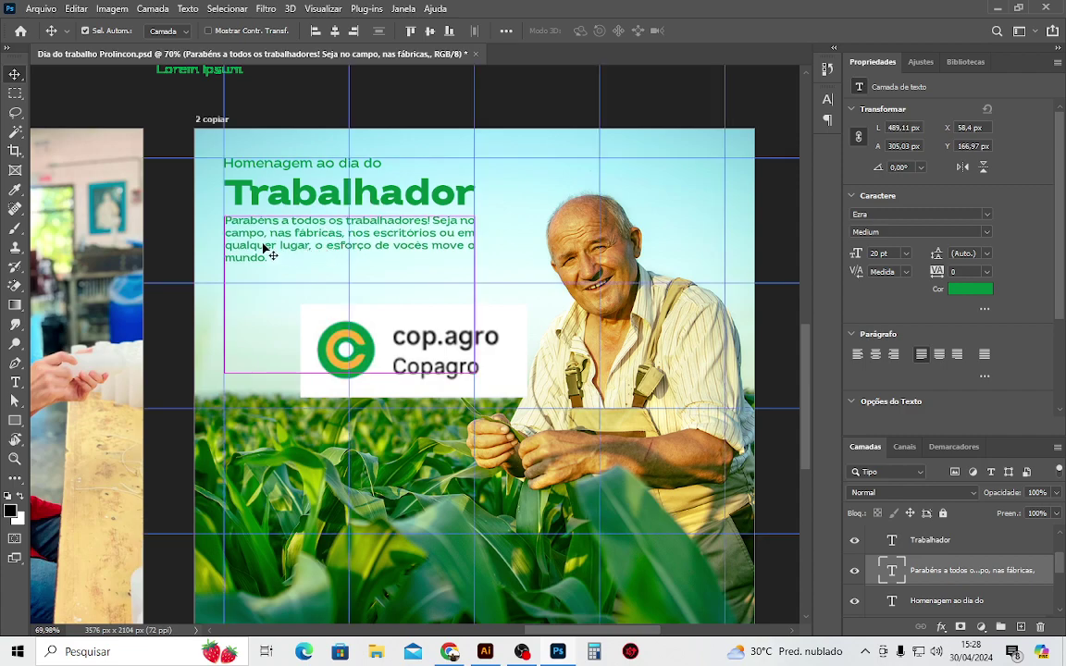
Delete the Copagro logo layer (Camada 3) from the middle of the post.
scroll(255, 242, up, 1)
scroll(275, 287, up, 1)
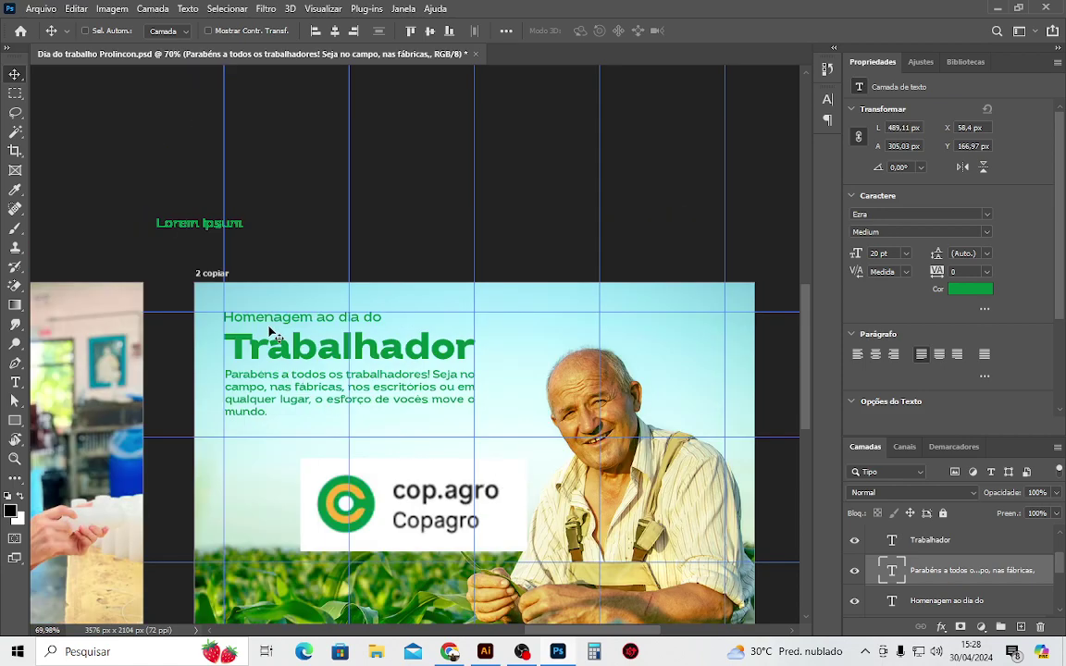
scroll(276, 330, up, 1)
scroll(267, 416, up, 1)
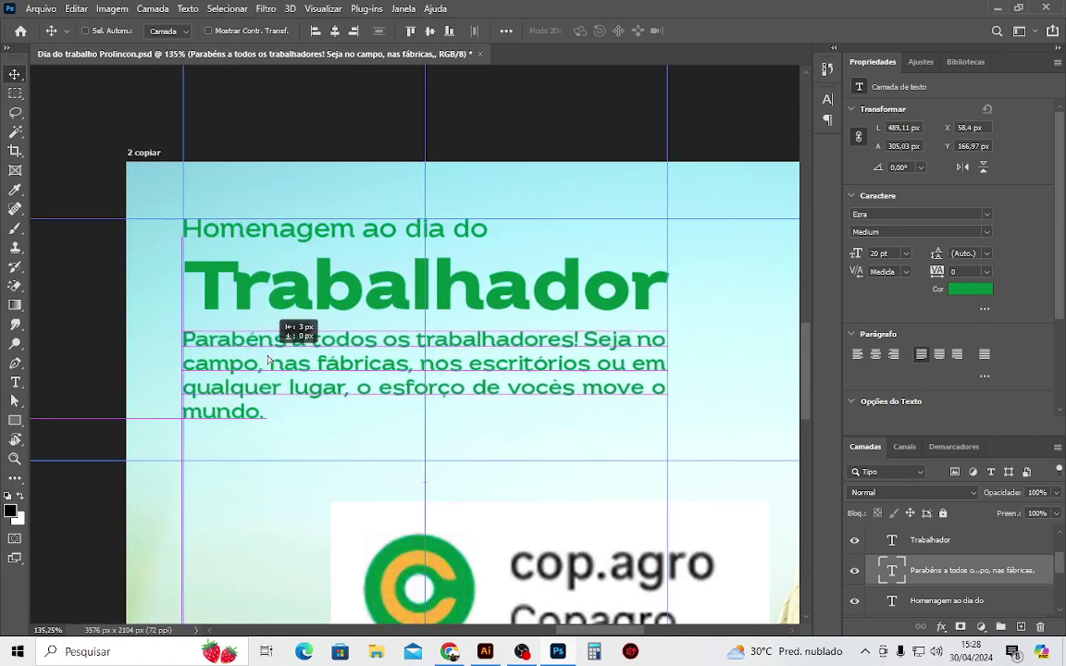
scroll(360, 304, down, 1)
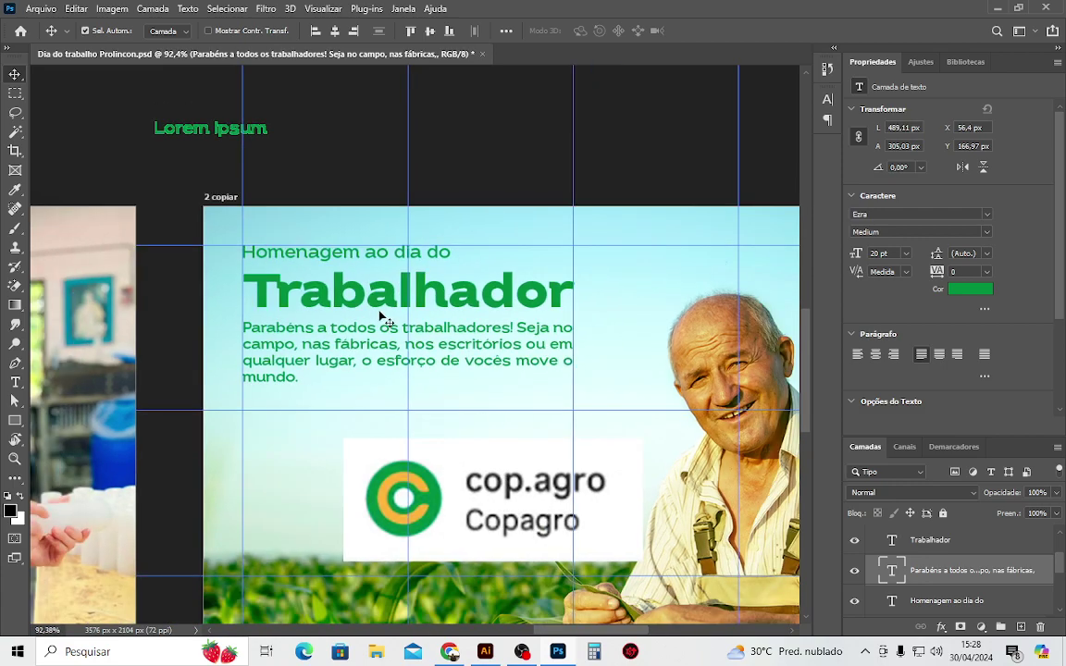
scroll(515, 355, down, 1)
scroll(515, 354, down, 1)
key(ctrl+h)
key(ctrl+v)
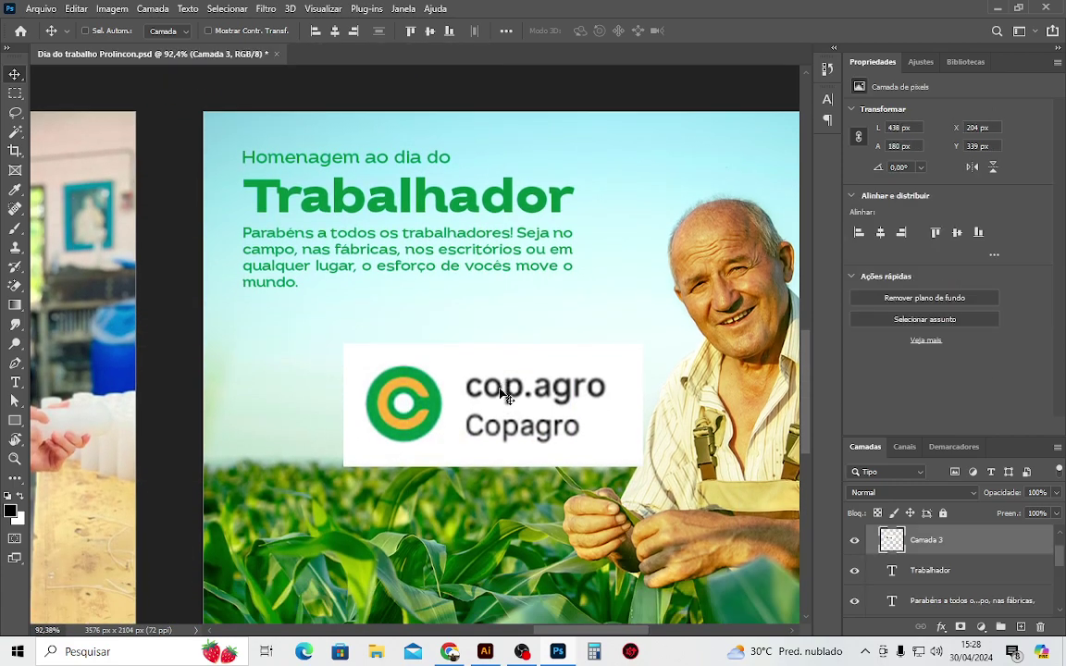
key(ctrl+z)
scroll(476, 319, down, 1)
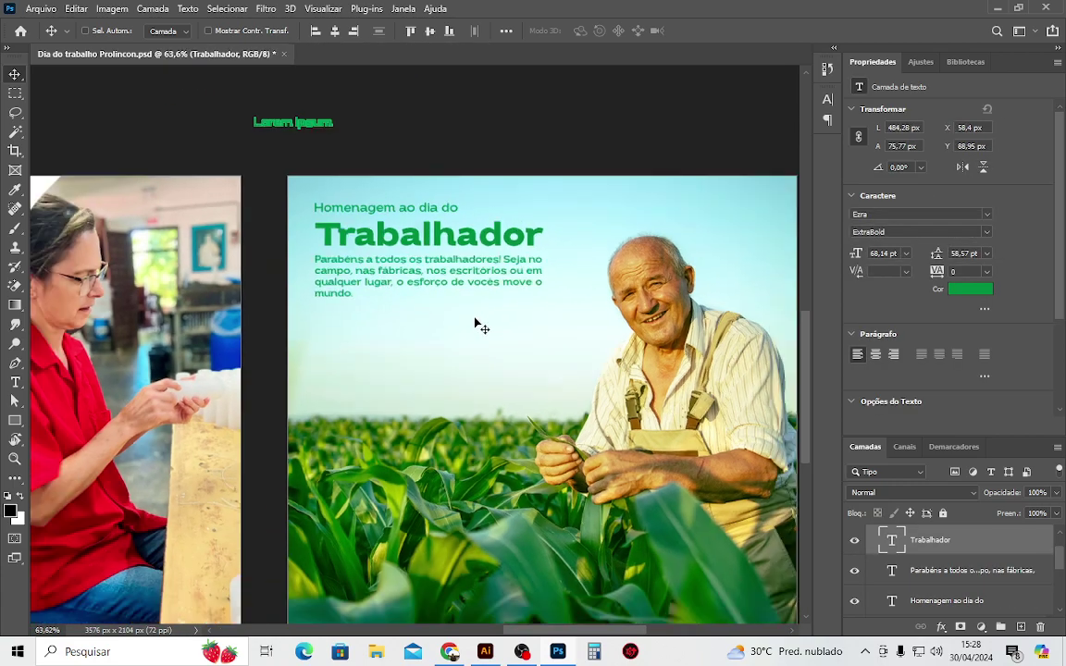
scroll(472, 319, up, 1)
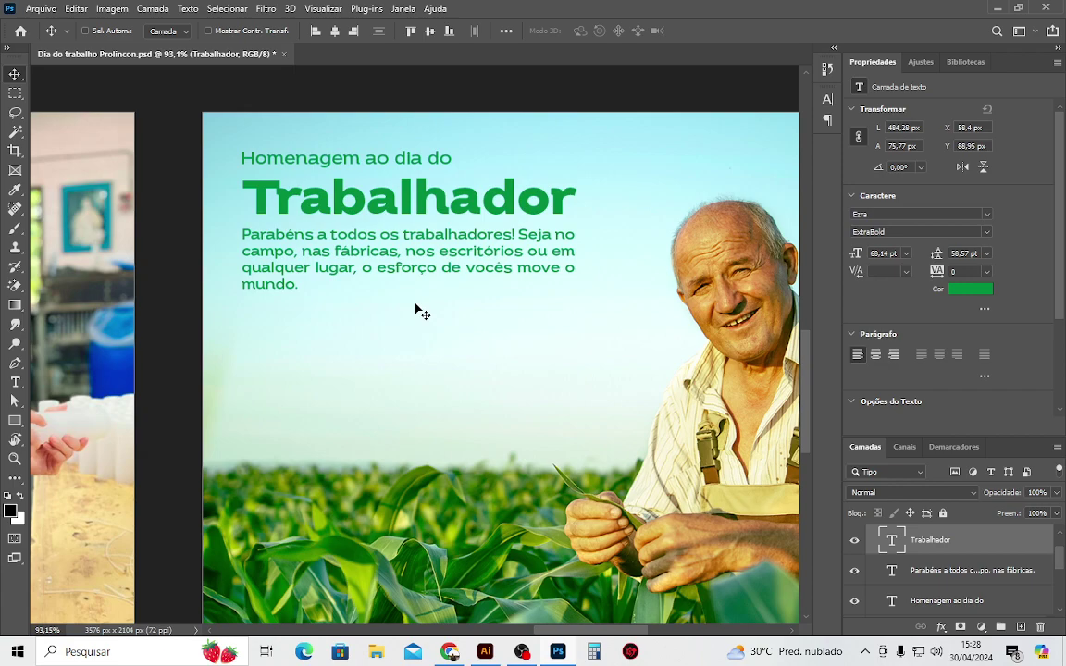
key(alt)
scroll(418, 311, down, 1)
scroll(418, 311, down, 1)
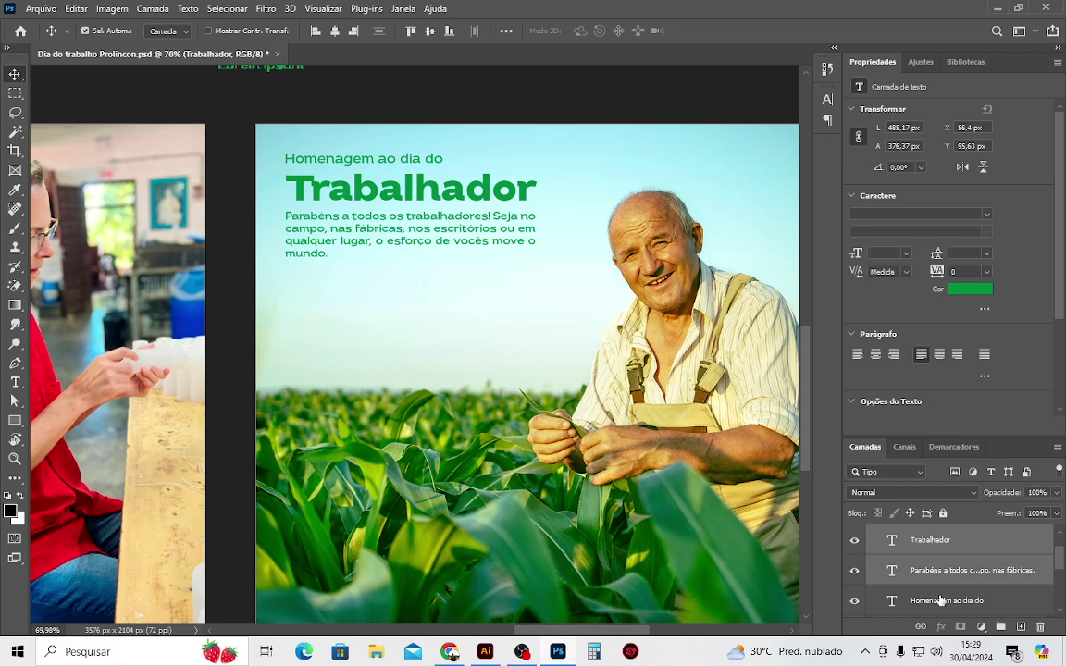
Group the three headline texts, scale the group to about 123%, and move it down about 15 px.
key(ctrl+g)
key(ctrl+t)
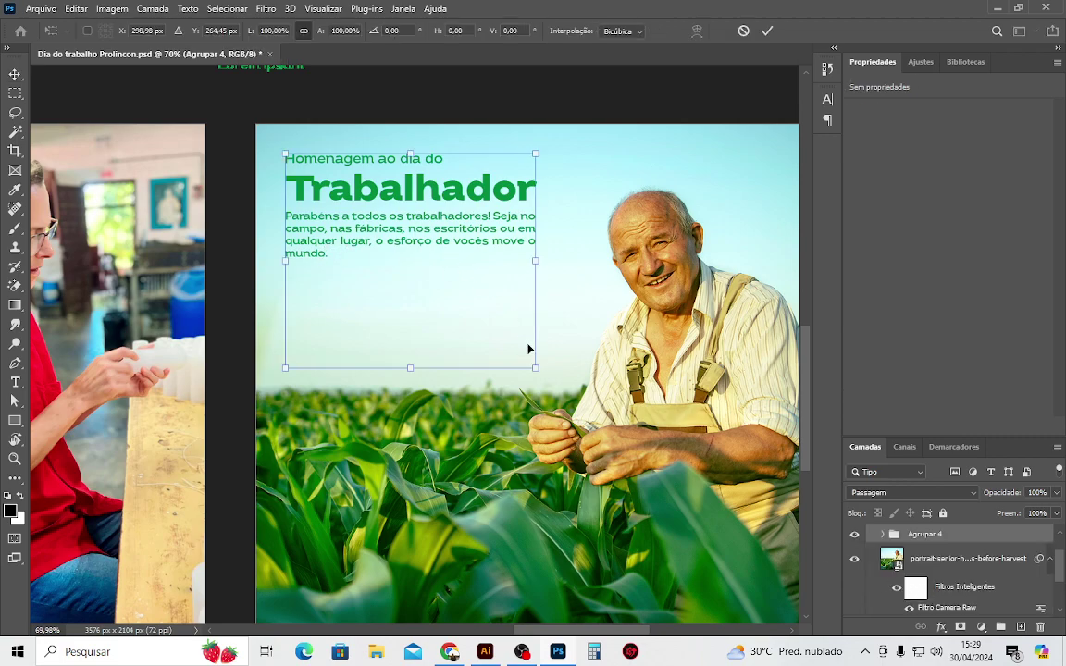
drag(535, 368, 568, 425)
drag(574, 432, 581, 438)
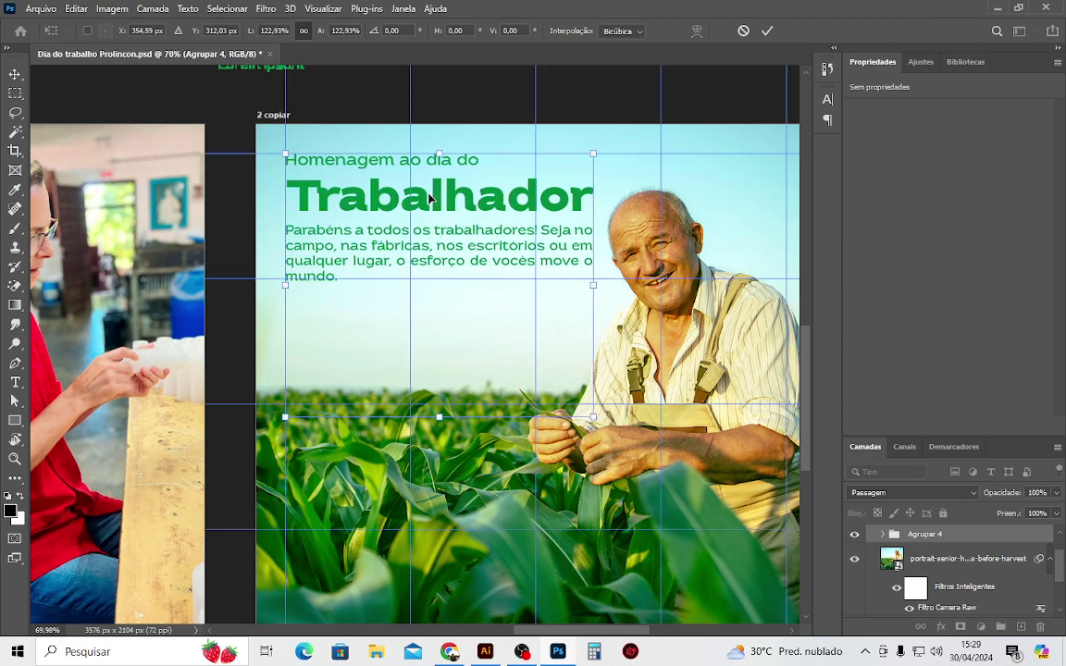
key(Return)
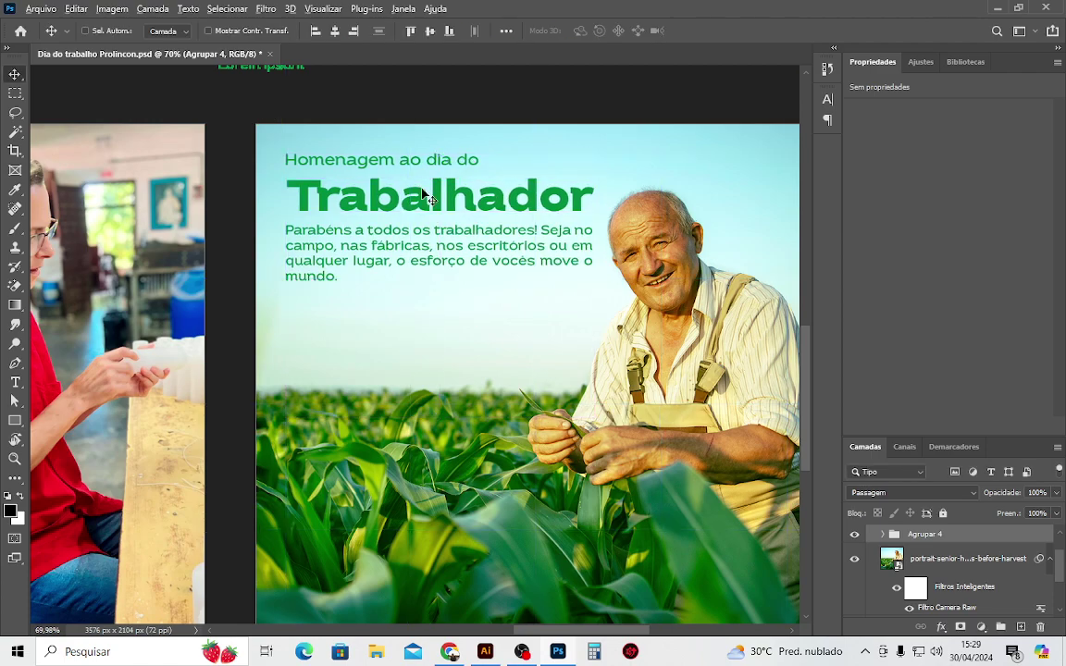
key(ctrl+0)
drag(440, 215, 440, 223)
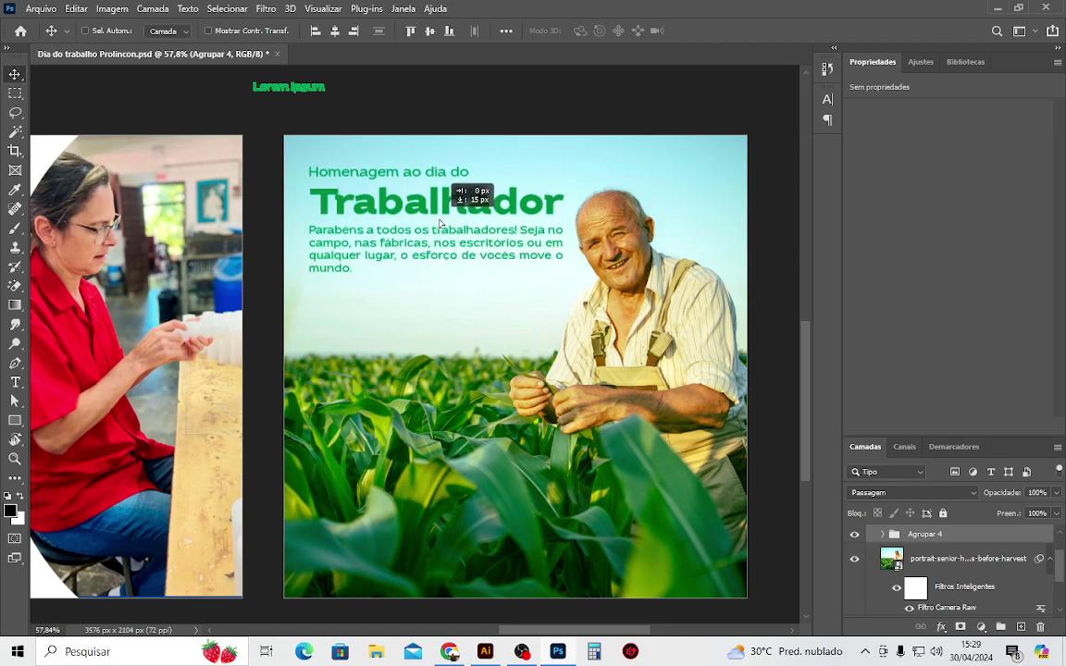
Nudge the 'Homenagem ao dia do' line down so it sits snugly above Trabalhador.
scroll(433, 228, up, 1)
scroll(431, 230, up, 1)
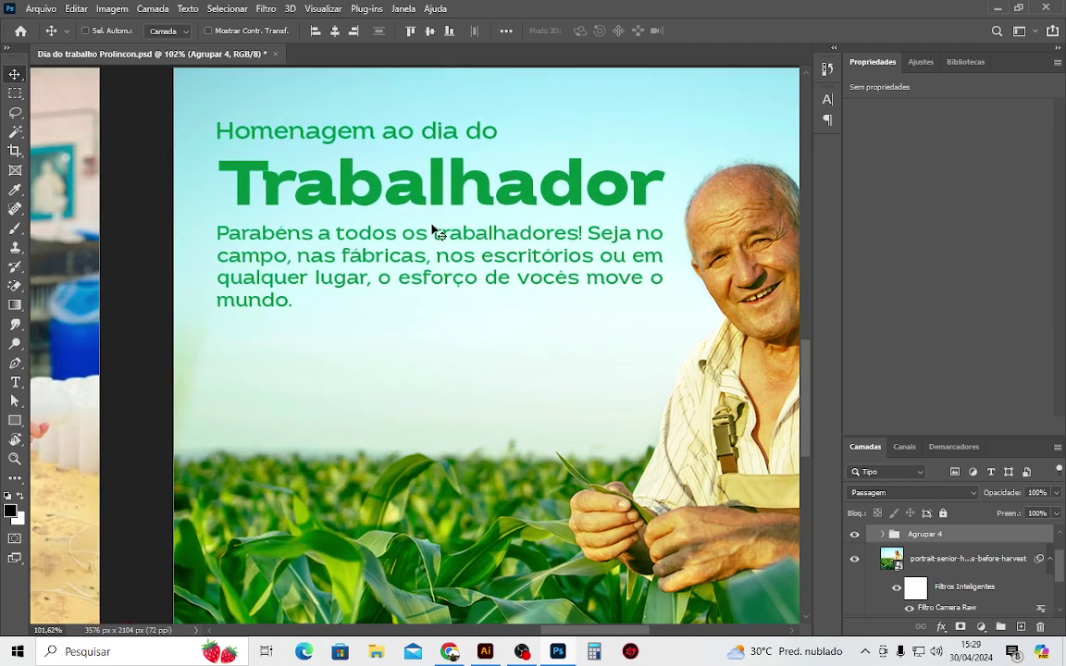
key(ctrl)
click(444, 137)
key(Down)
key(Down)
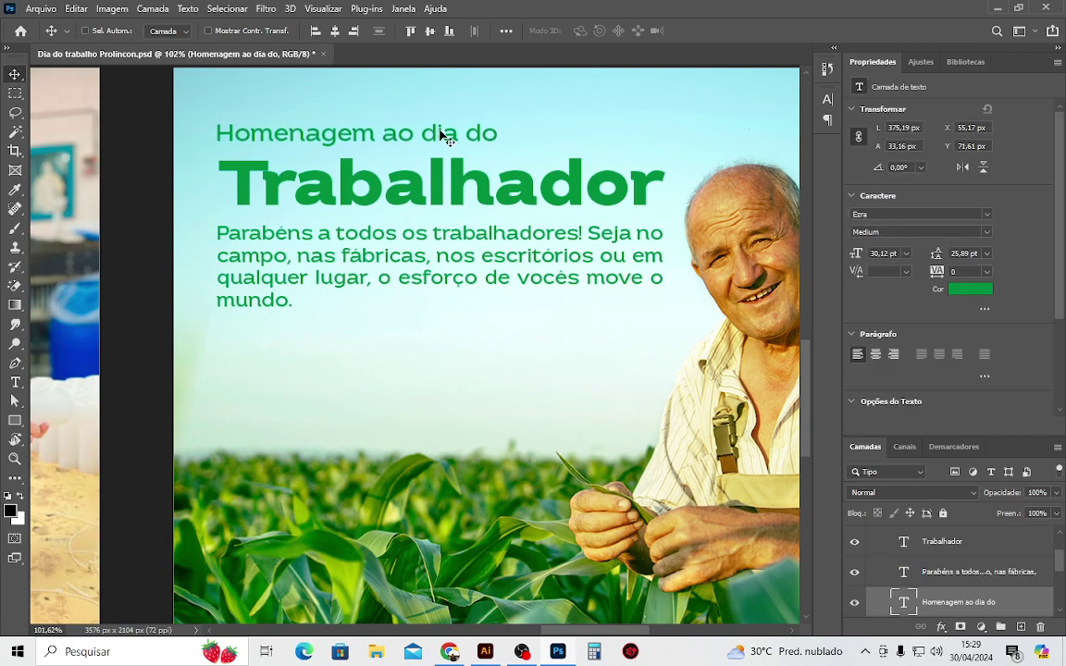
key(Down)
key(Down)
key(Down)
key(Down)
key(Down)
key(Down)
key(Down)
key(Down)
key(Down)
key(Down)
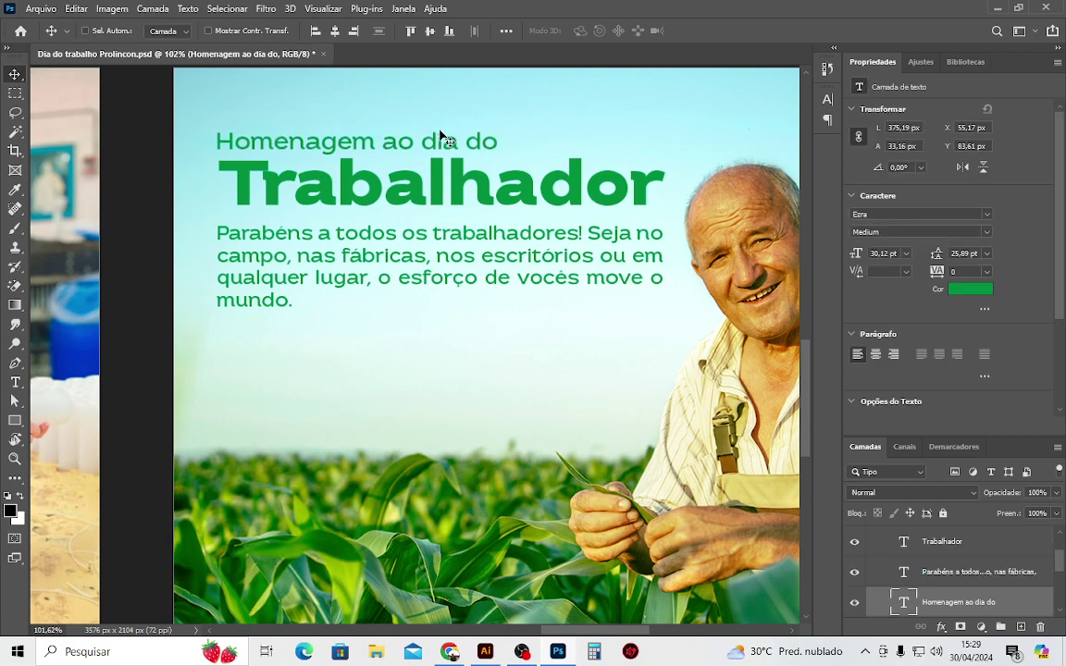
key(Up)
scroll(442, 139, down, 2)
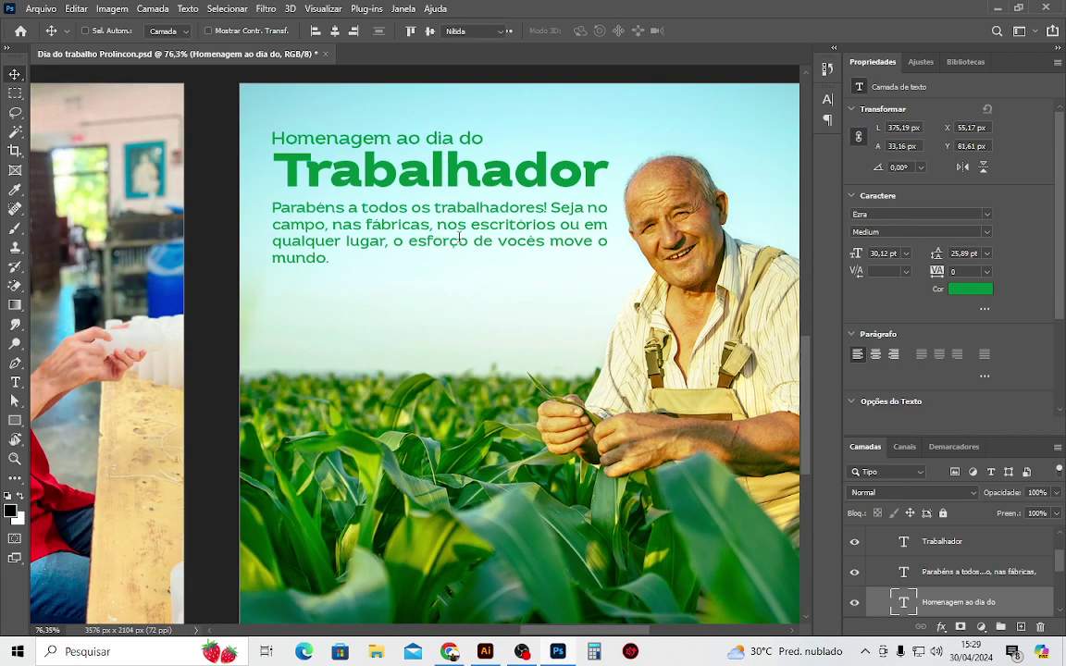
ctrl+click(409, 228)
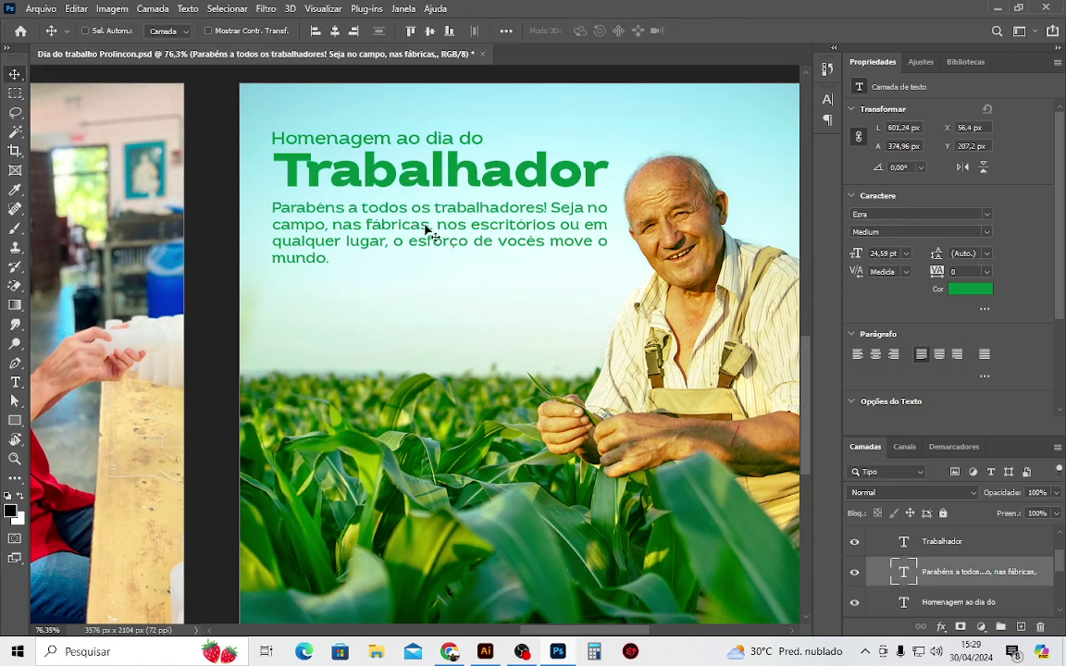
Resize the greeting's text box and drop the stray line break so it reflows into four even lines.
double_click(386, 208)
mouse_move(605, 309)
mouse_down()
mouse_move(435, 307)
mouse_move(583, 307)
mouse_up()
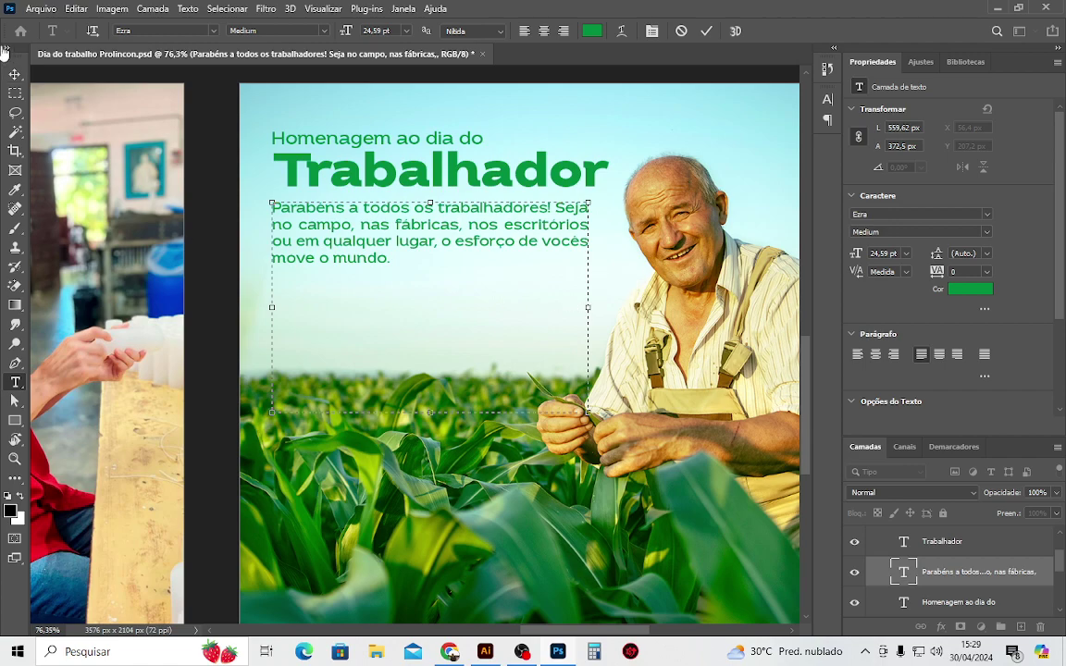
key(Return)
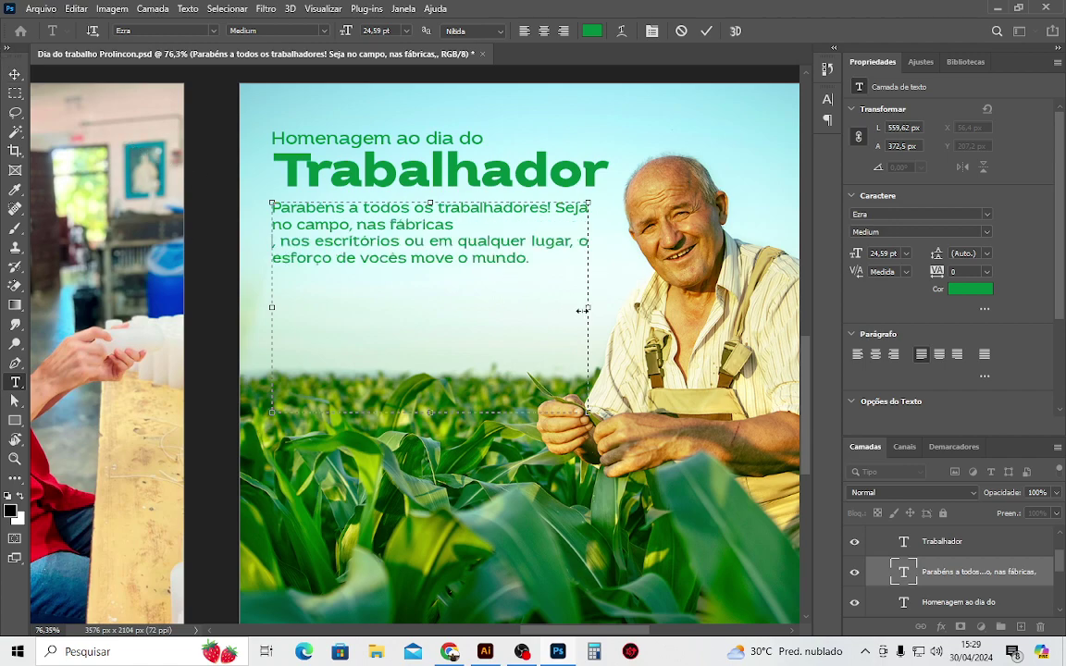
drag(588, 307, 549, 306)
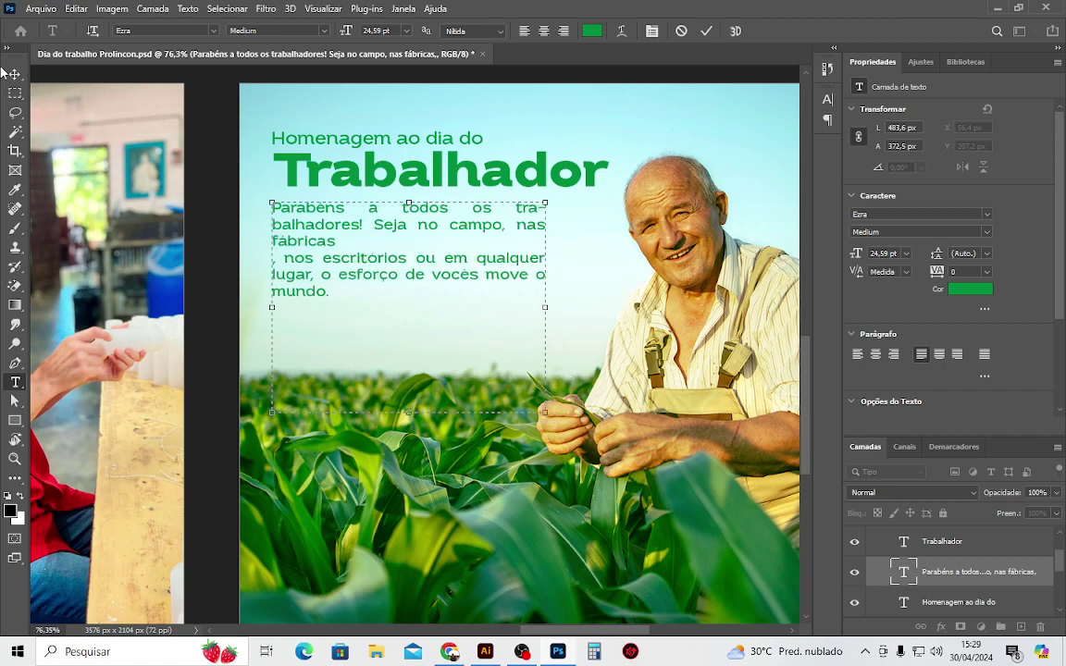
click(14, 74)
key(ctrl+z)
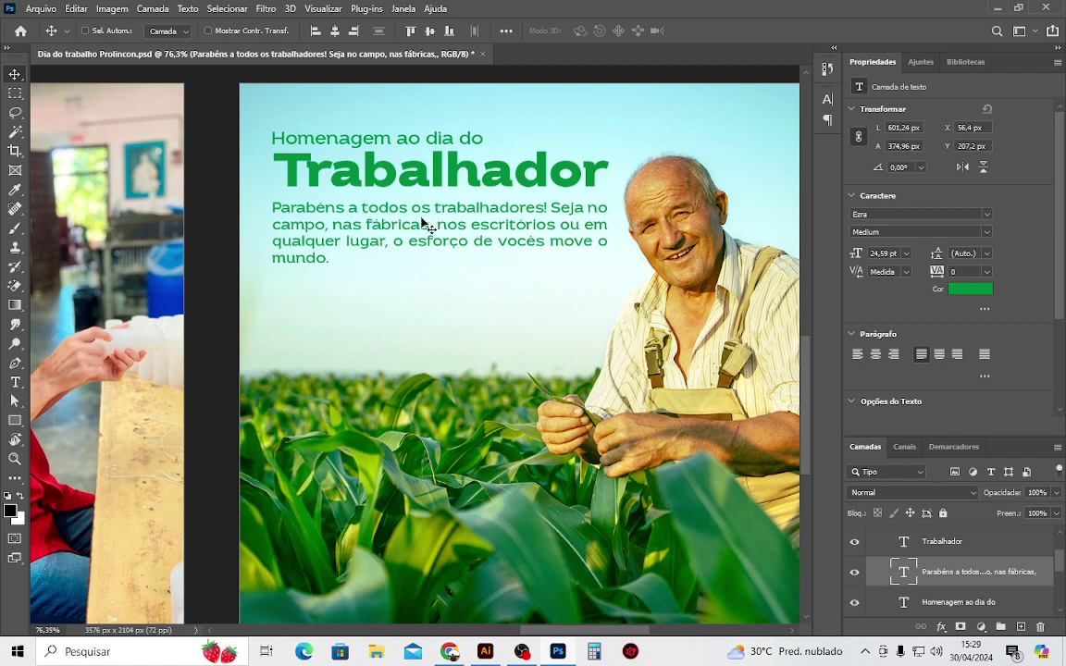
scroll(371, 266, down, 3)
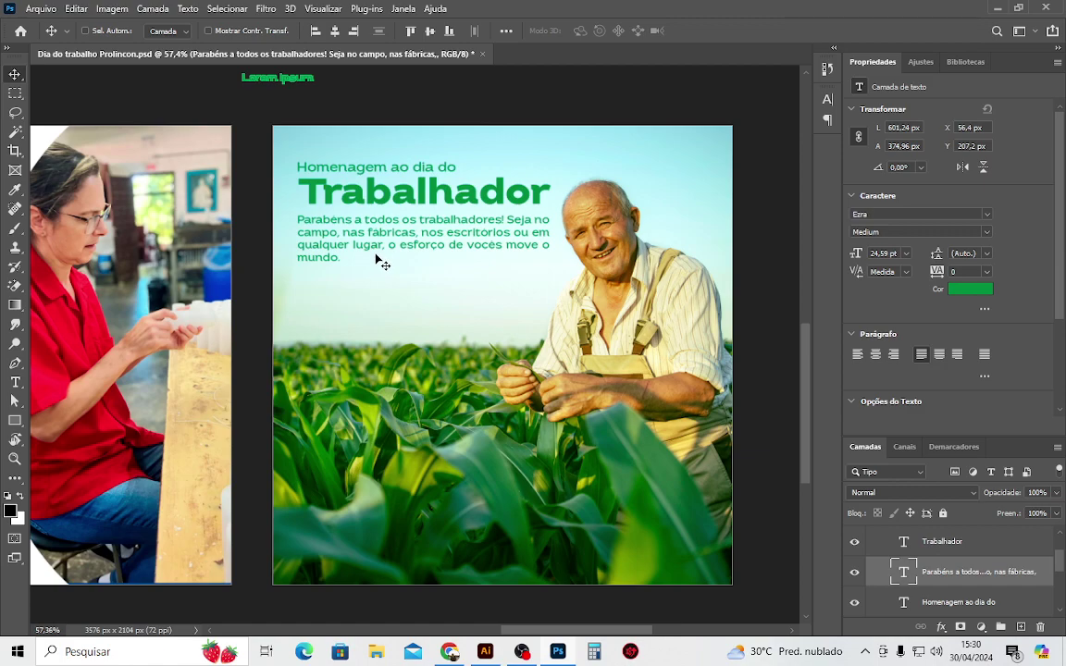
scroll(357, 198, up, 2)
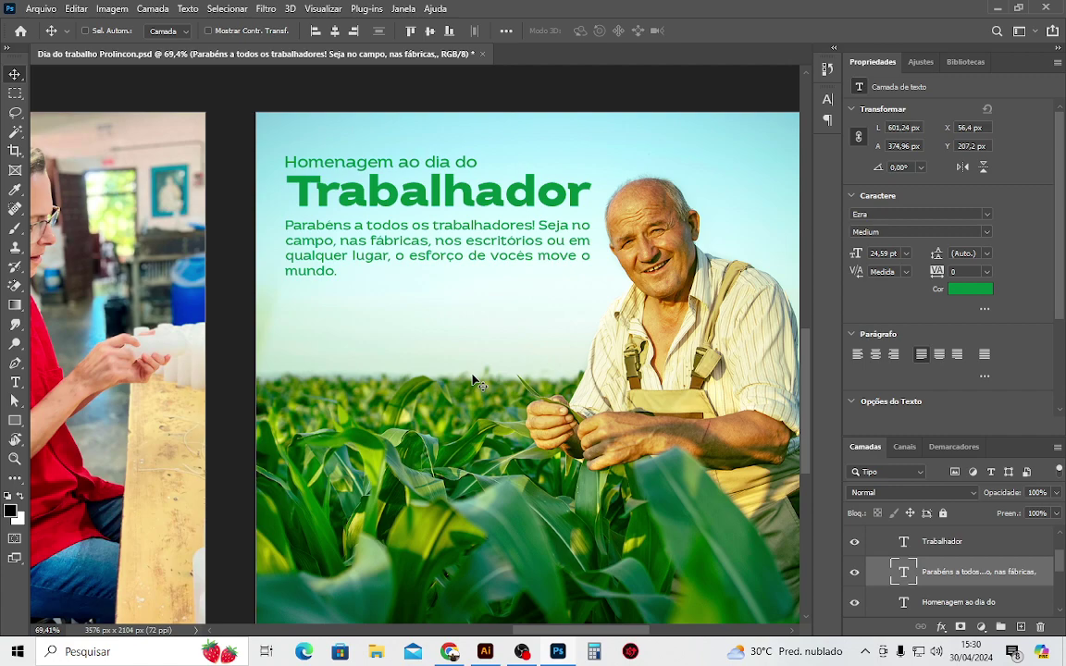
key(alt+Tab)
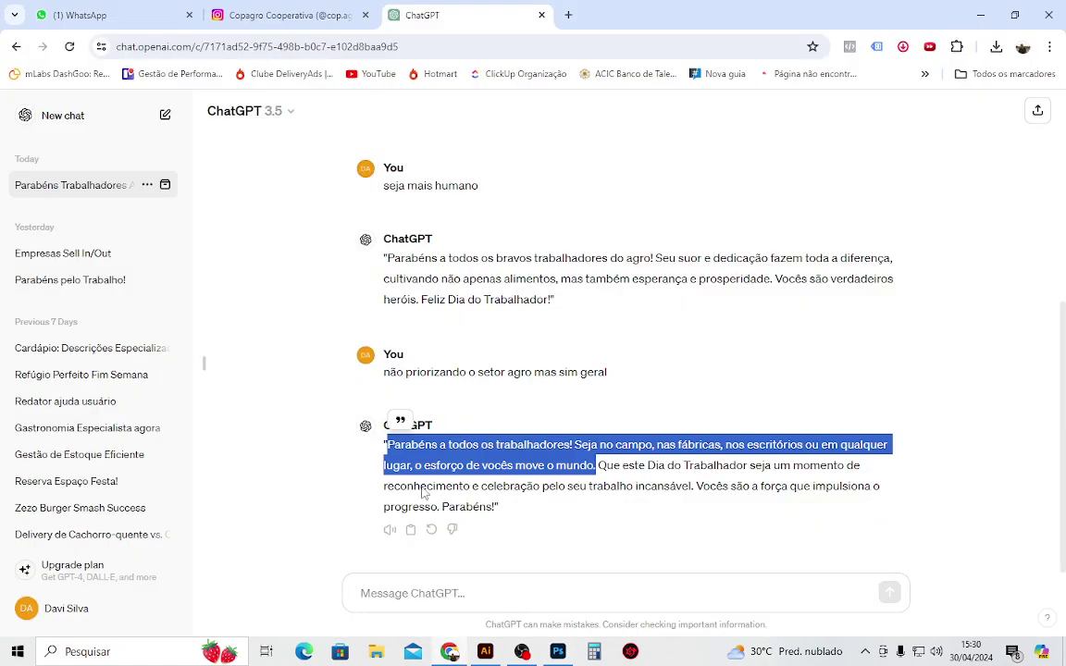
Ask ChatGPT for a very short greeting ('BEM CURTO') and then for variations.
click(435, 529)
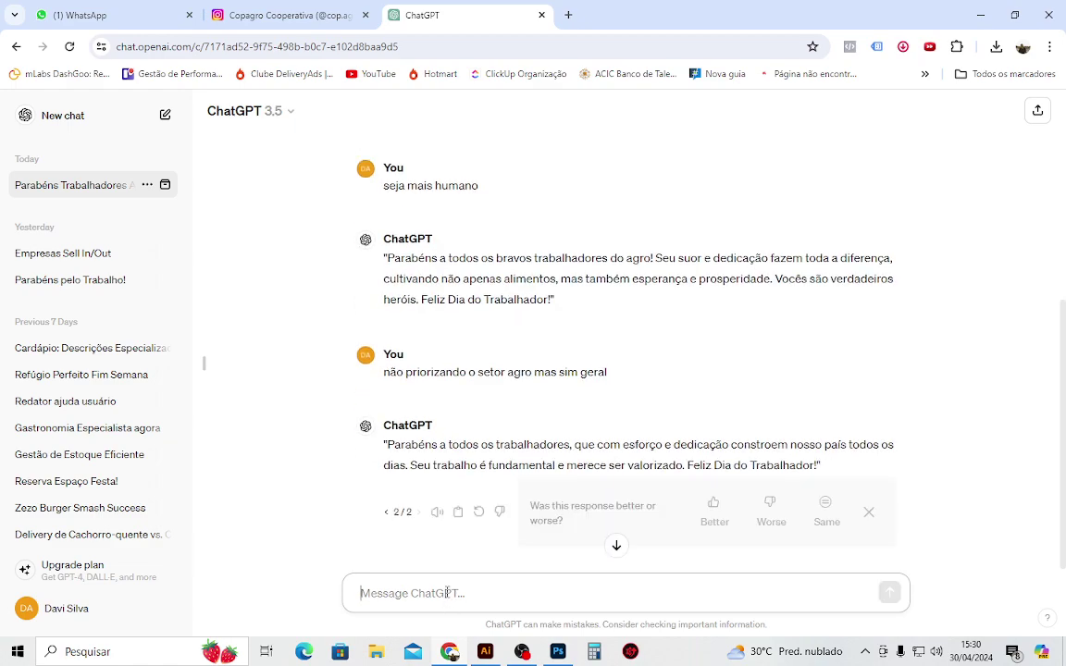
text(BEM CUR)
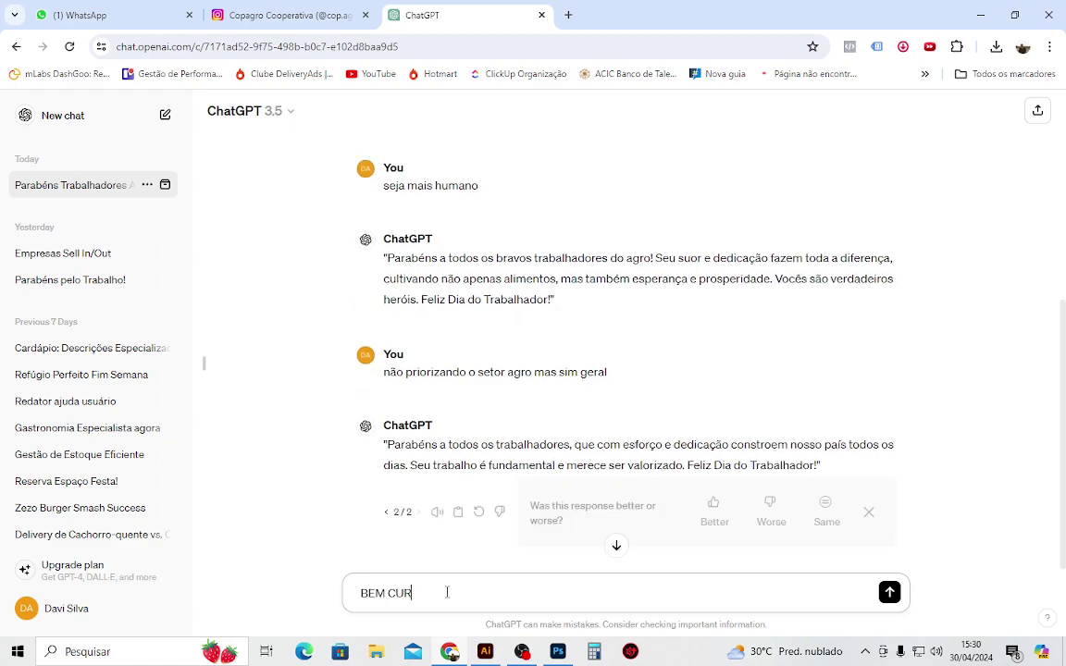
text(TO)
key(Return)
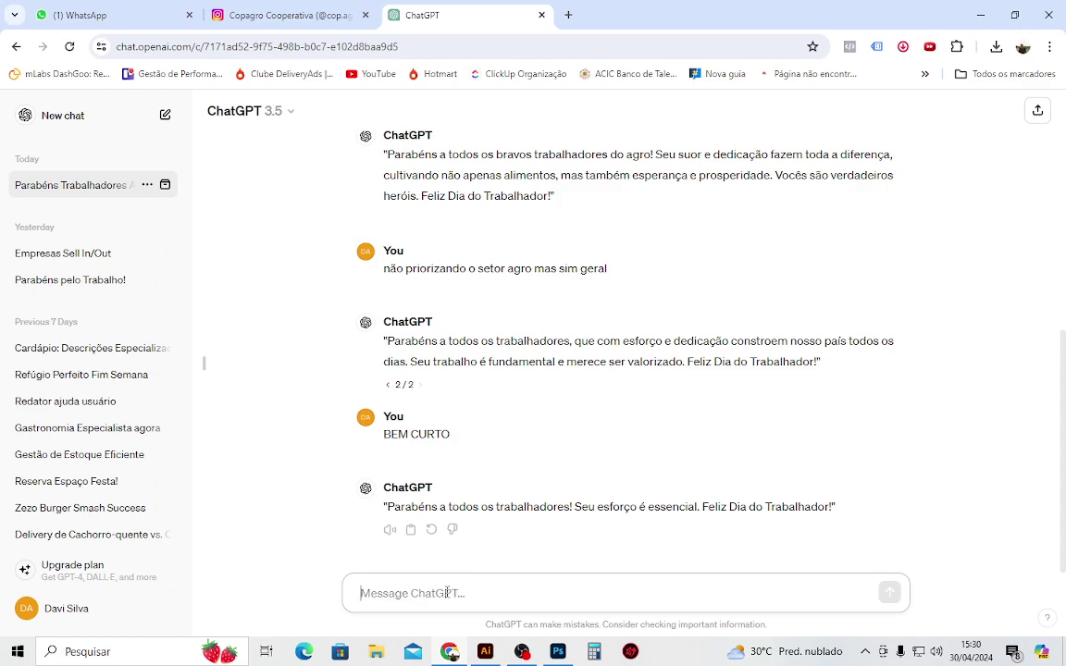
text(motiva)
key(BackSpace)
key(BackSpace)
key(BackSpace)
key(BackSpace)
key(BackSpace)
key(BackSpace)
text(variaç)
text(ões)
key(Return)
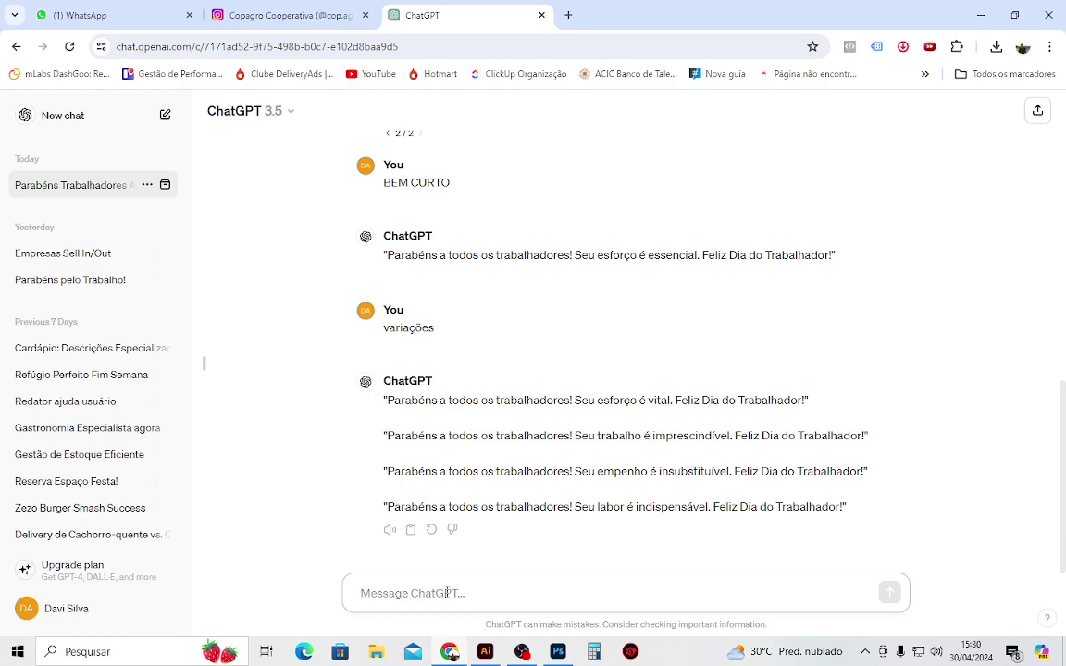
Request a more charismatic, impersonal version, select the reply, and return to Photoshop.
text(nã)
text(o go)
text(tei m)
text(seja)
text( algo masi)
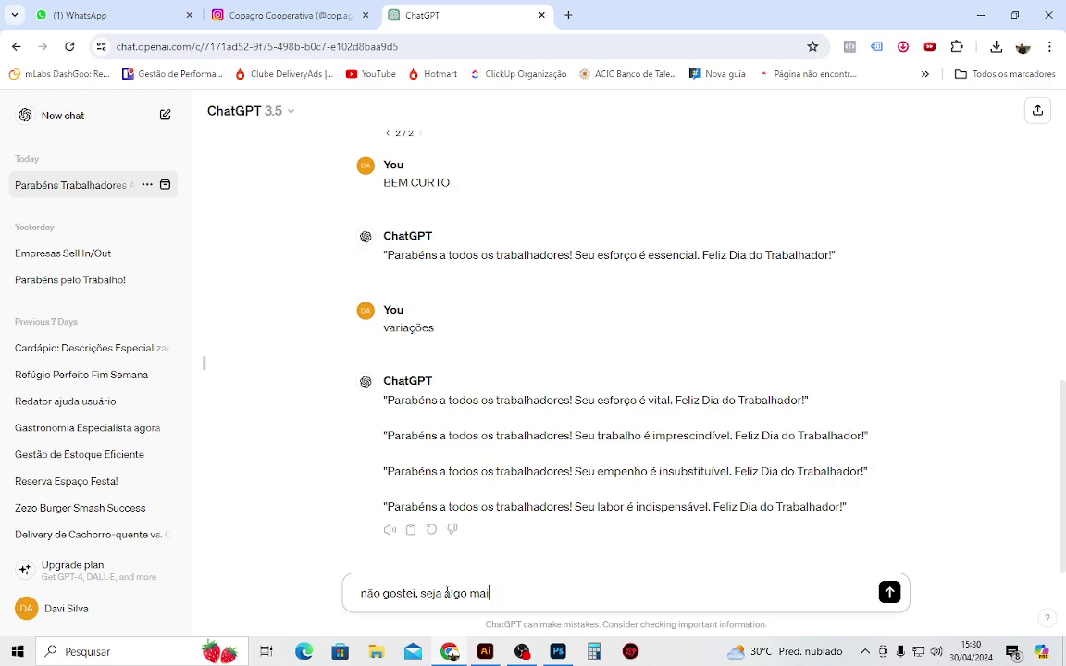
text(ari)
text(ati)
text(co)
key(Return)
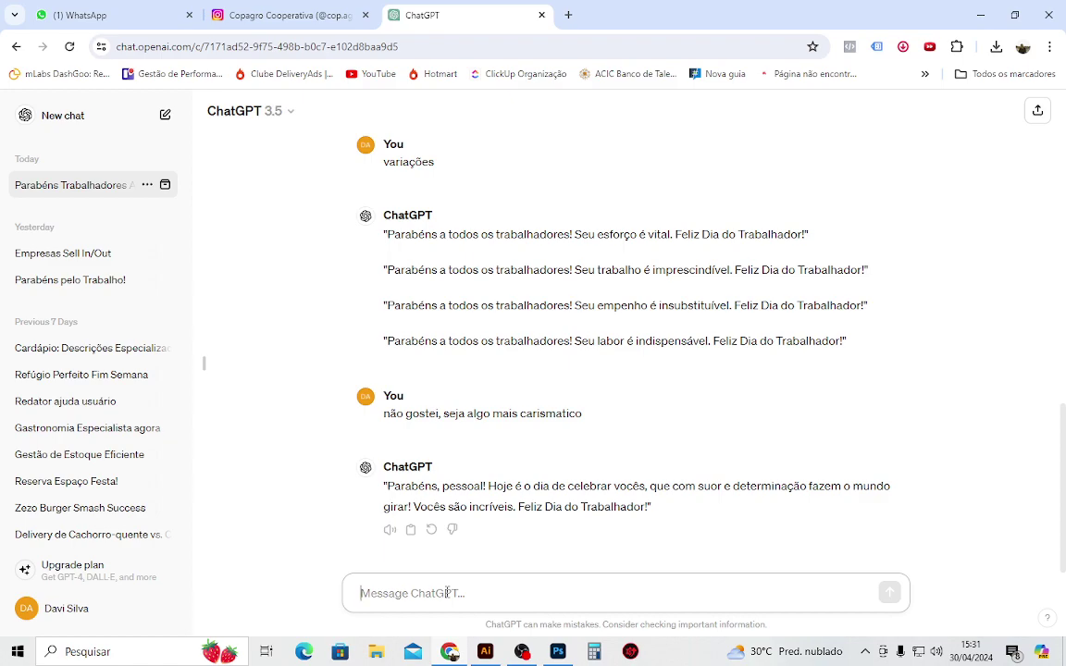
text(nada de pesso)
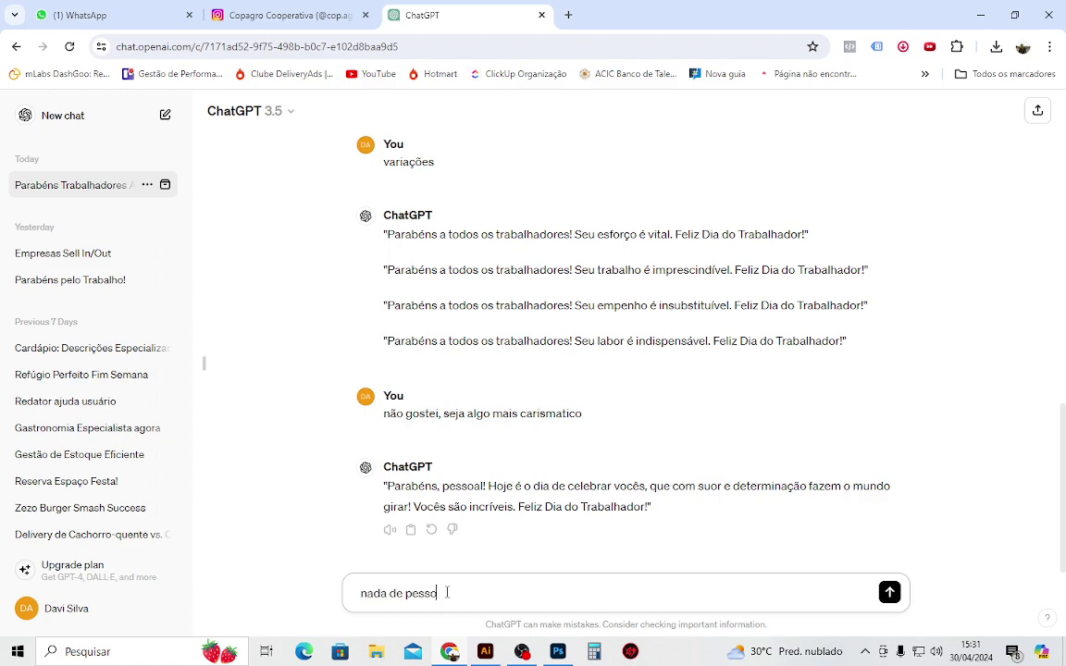
text(al)
key(Return)
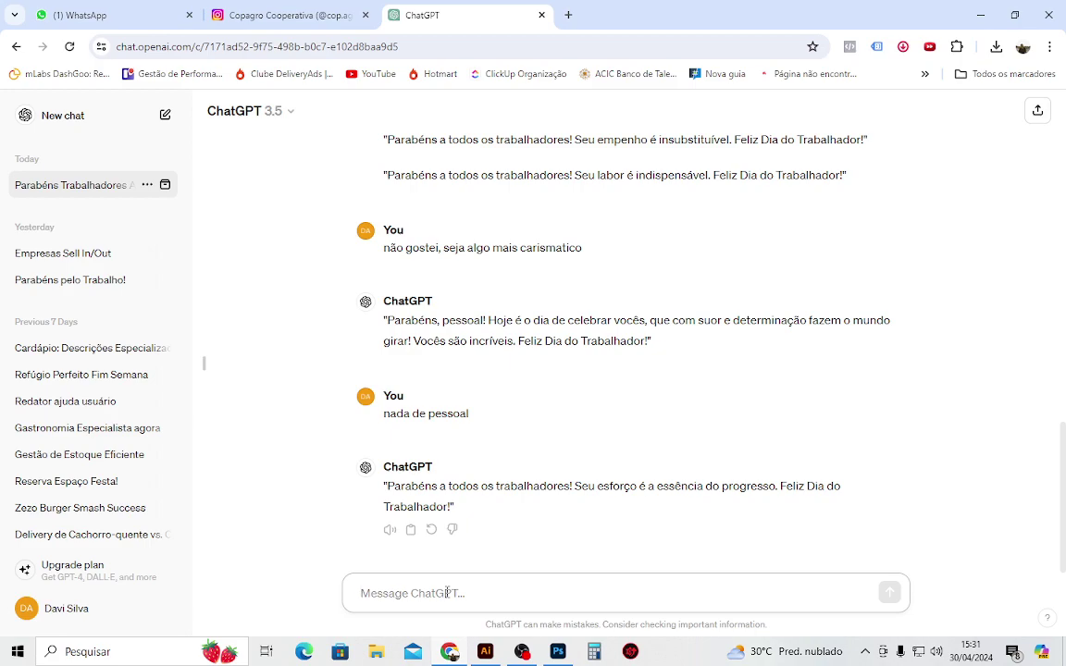
drag(387, 486, 452, 501)
key(ctrl+c)
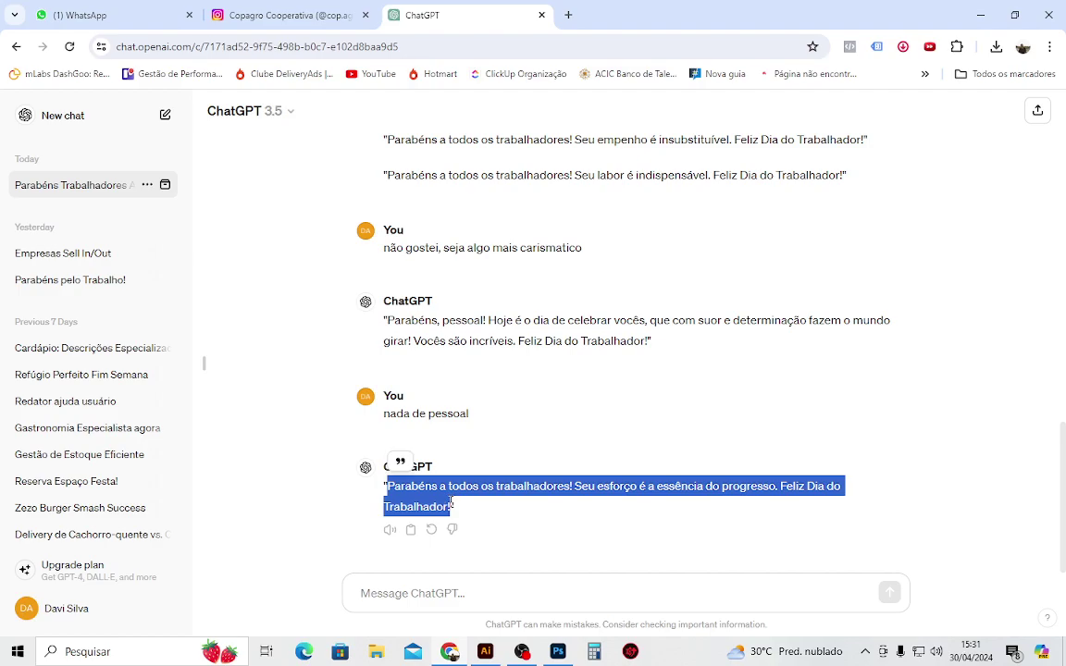
key(alt+Tab)
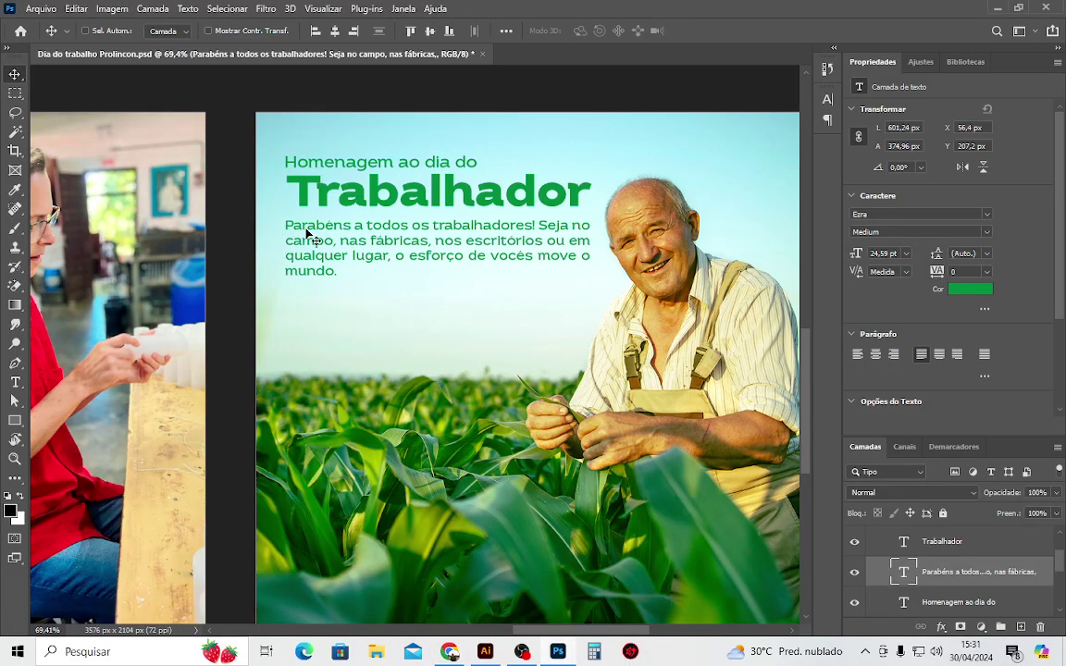
Replace the greeting paragraph's text with the copied ChatGPT greeting.
double_click(312, 238)
key(ctrl+a)
key(ctrl+v)
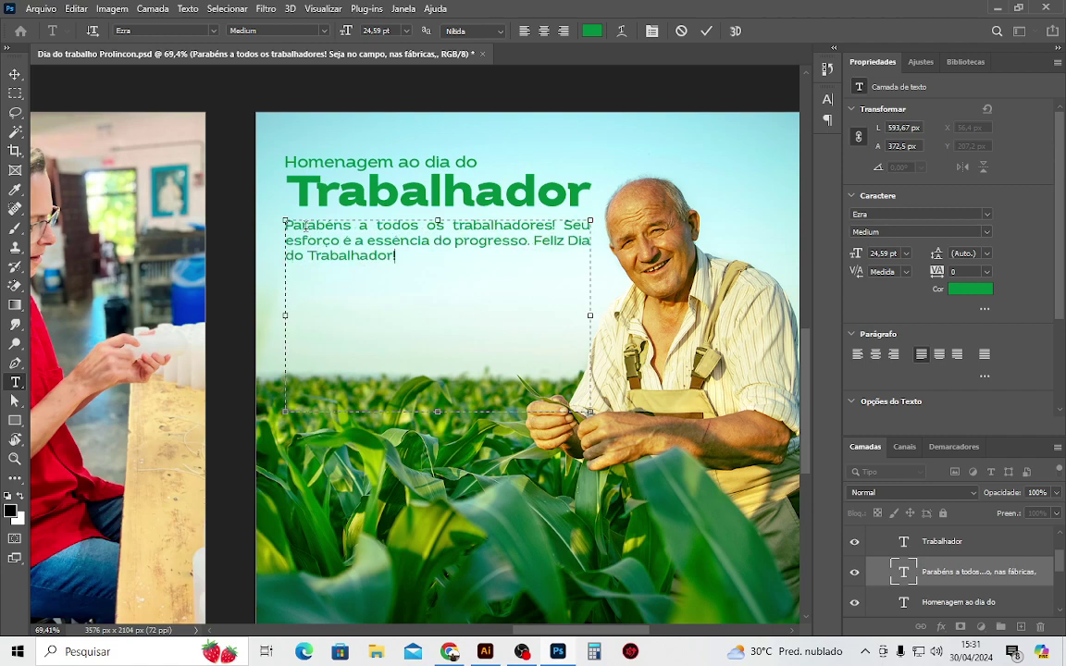
click(14, 74)
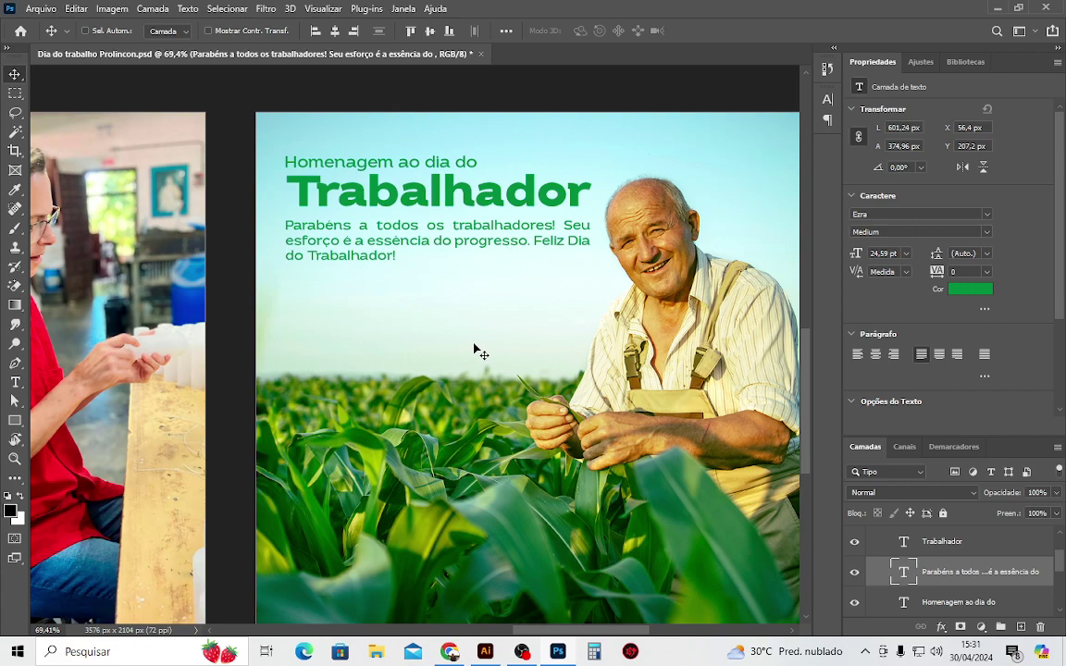
Put 'Feliz Dia do Trabalhador!' on its own line in the greeting.
key(g)
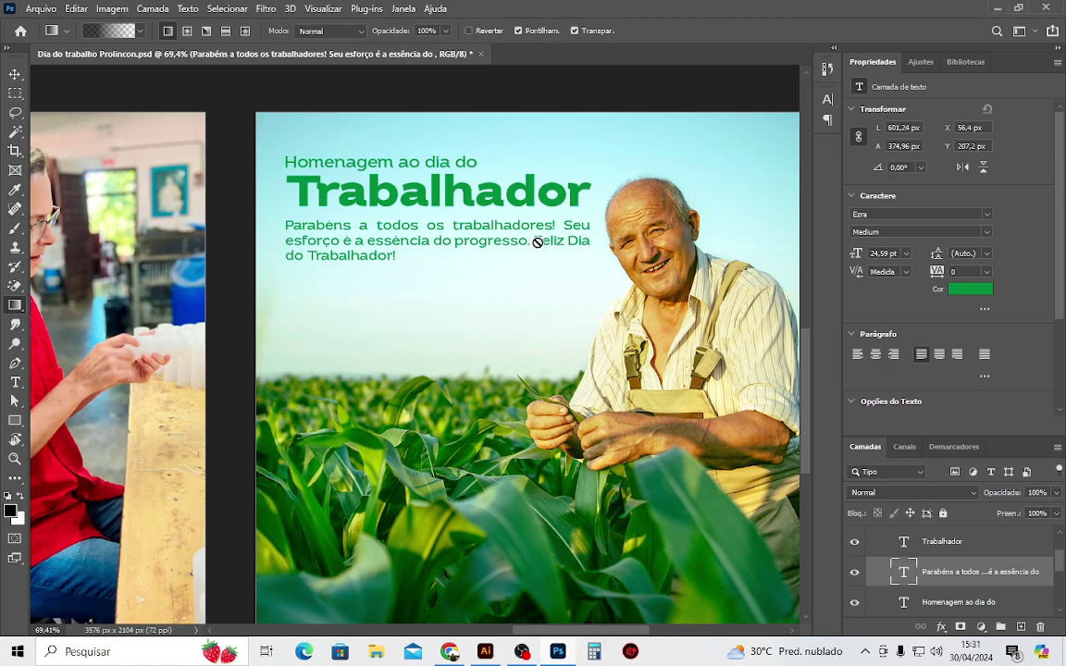
key(t)
click(533, 242)
key(Return)
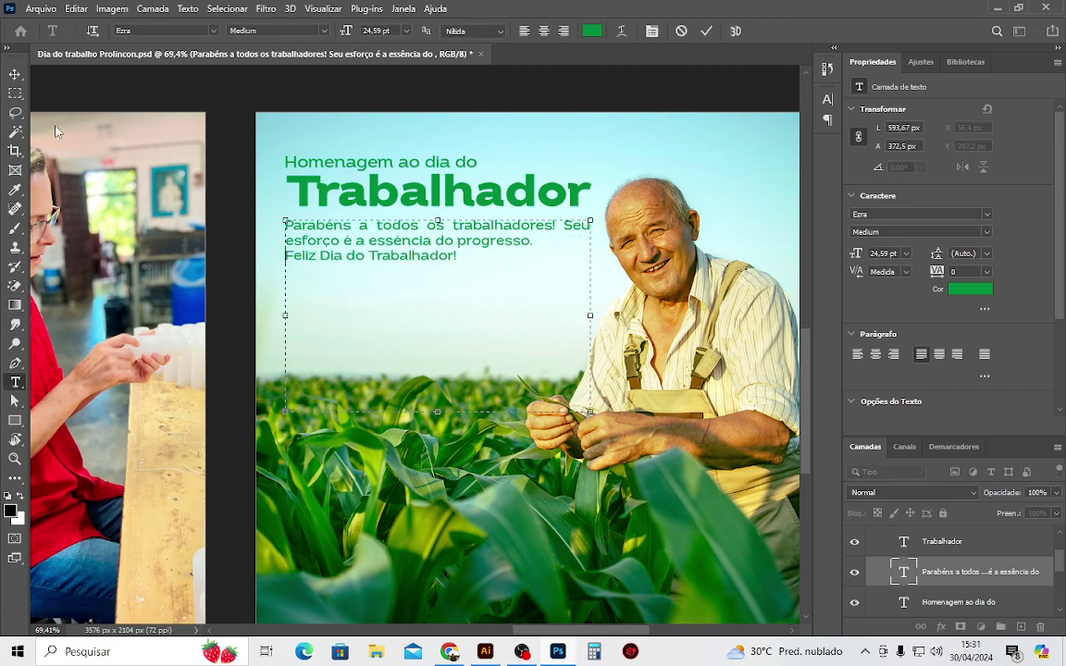
click(14, 73)
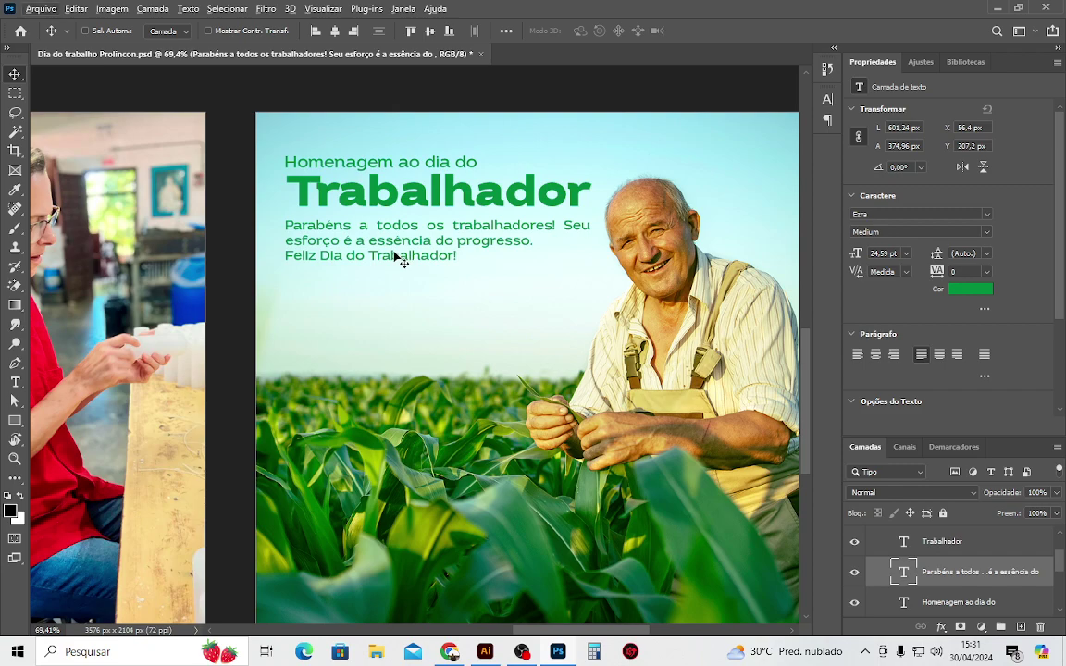
scroll(407, 226, down, 2)
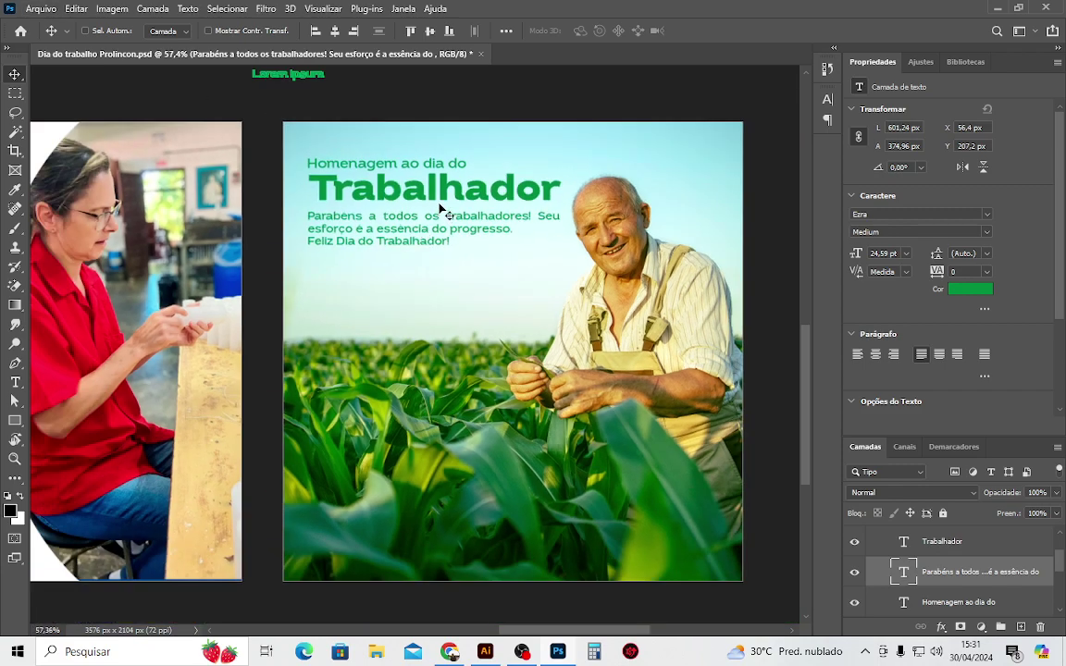
Delete the leftover Lorem Ipsum text above the artboard.
key(t)
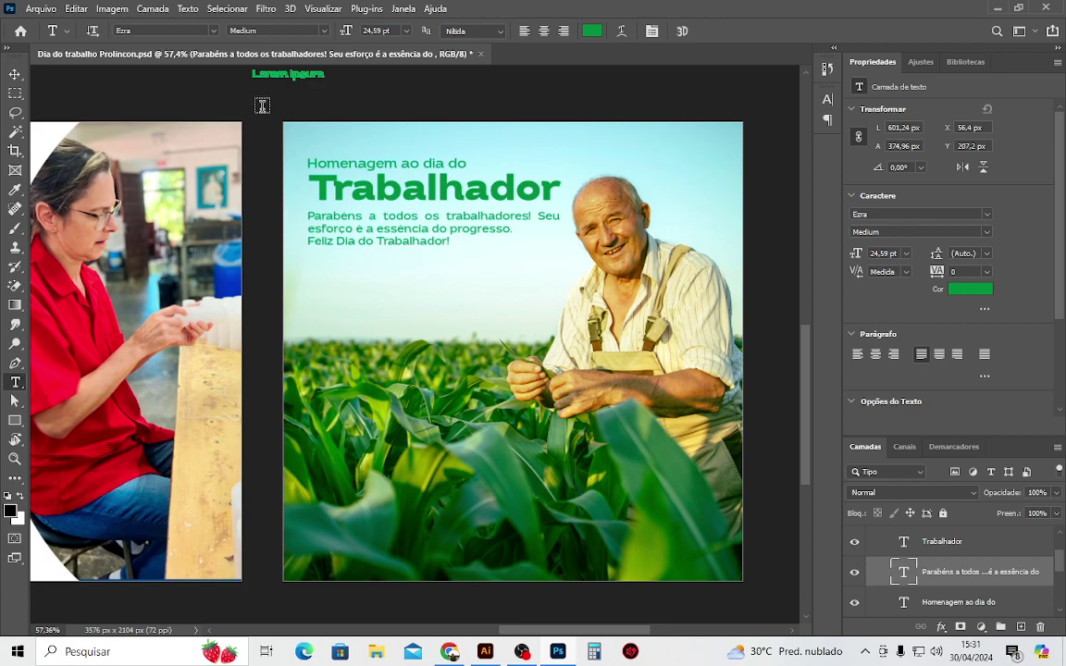
key(v)
click(316, 80)
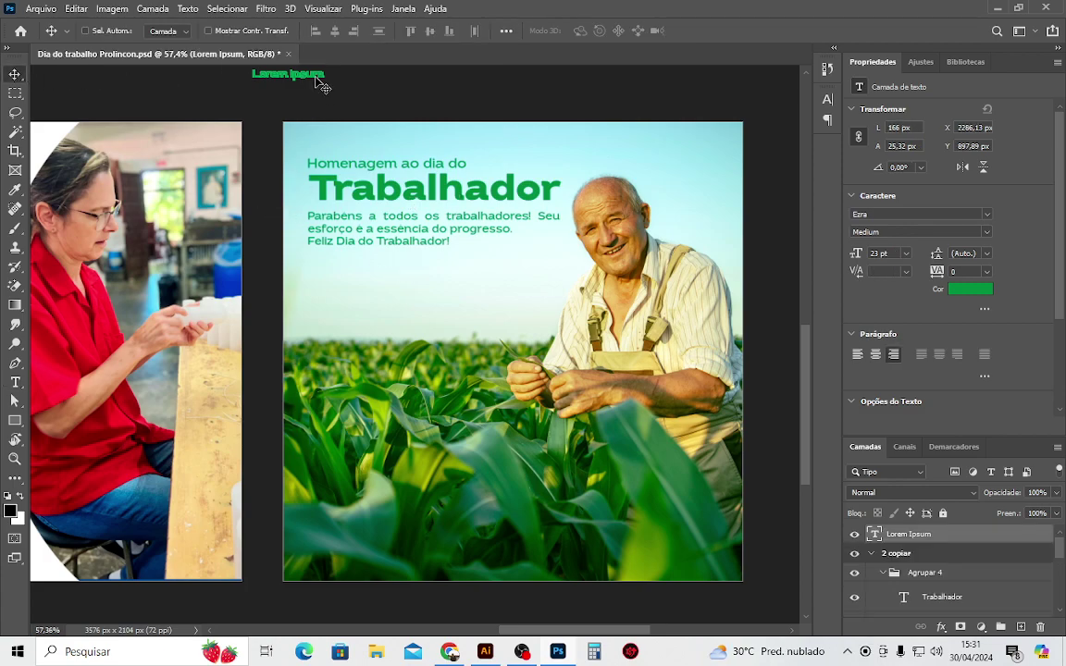
key(Delete)
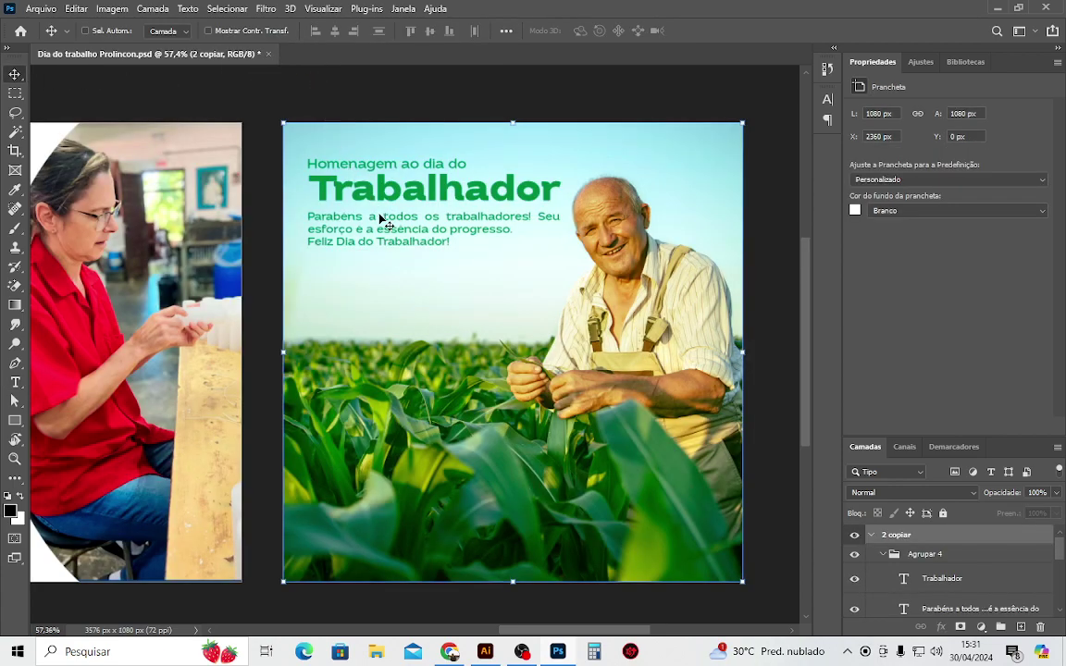
scroll(380, 217, up, 2)
scroll(380, 218, down, 1)
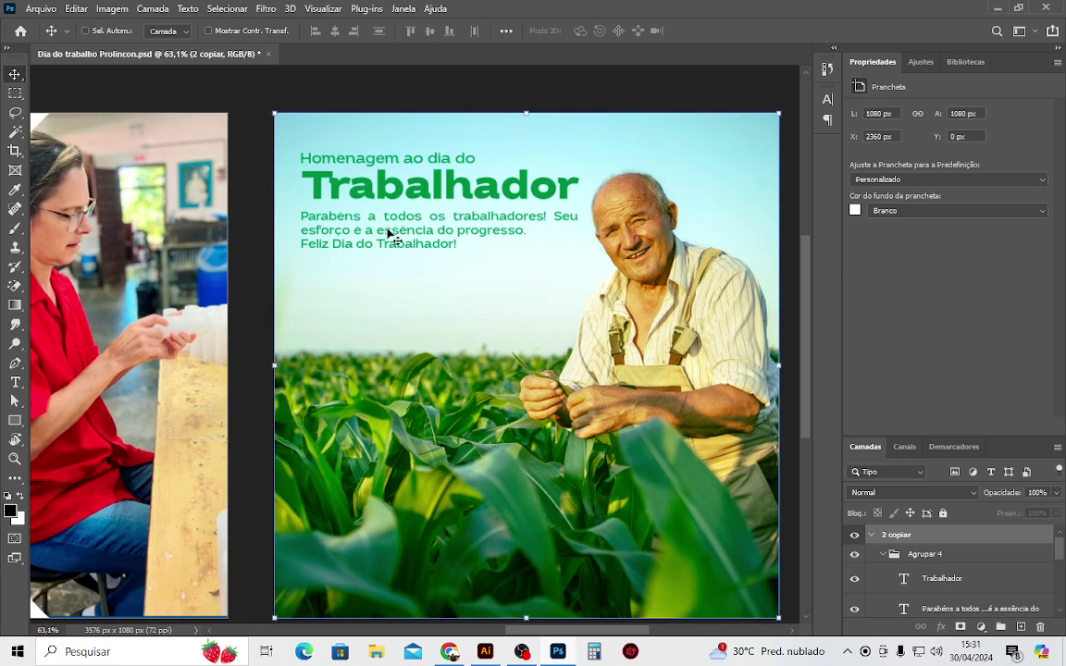
Duplicate the Trabalhador headline, enlarge the copy to about 178%, and set its fill to 0%.
ctrl+click(437, 190)
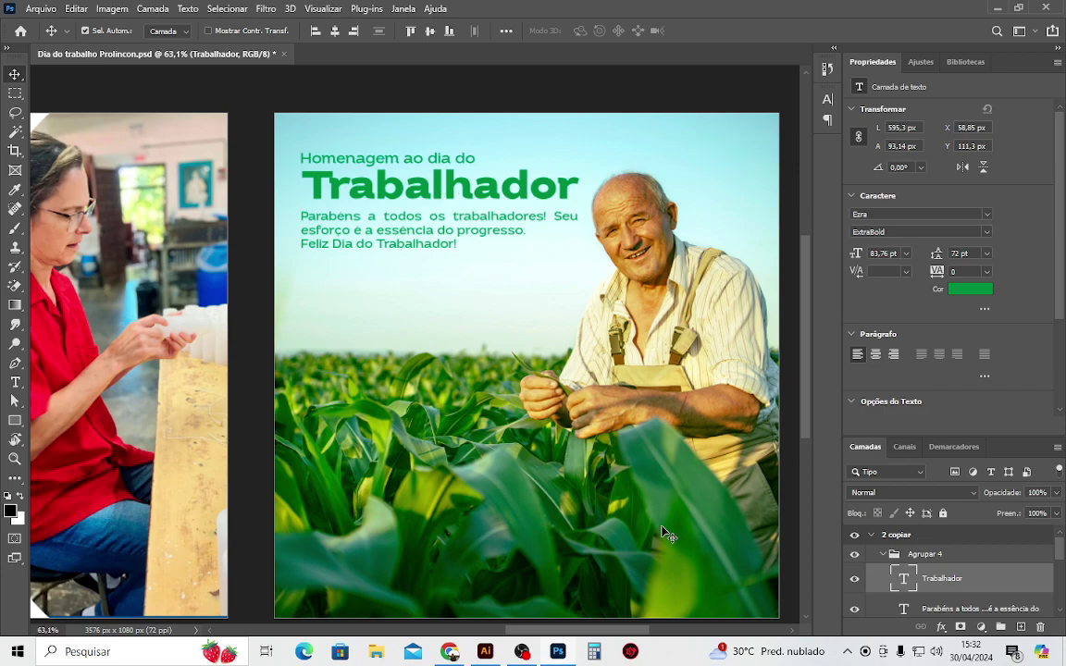
key(ctrl+j)
key(ctrl+t)
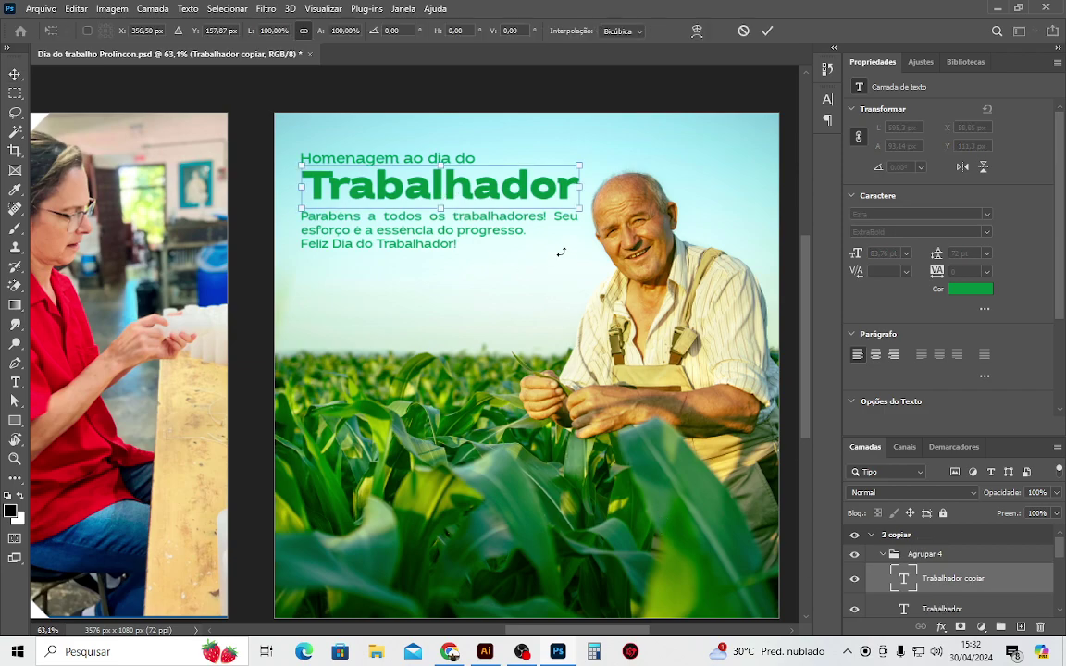
mouse_move(580, 217)
mouse_down()
mouse_move(690, 287)
mouse_move(740, 276)
mouse_up()
drag(672, 203, 700, 204)
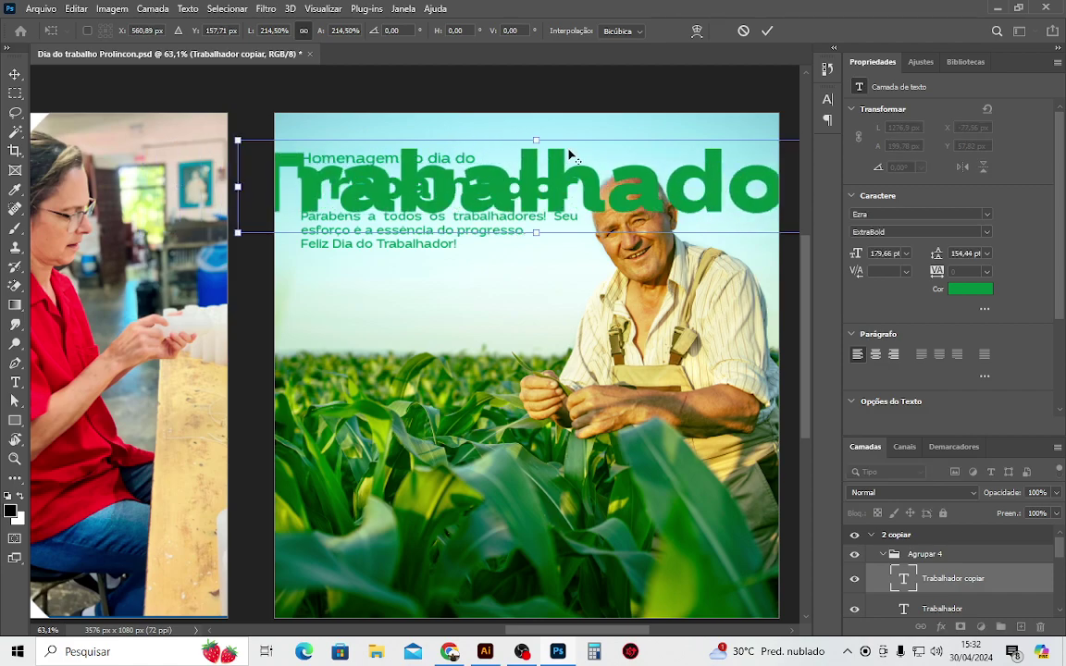
mouse_move(536, 140)
mouse_down()
mouse_move(562, 199)
mouse_move(557, 135)
mouse_move(555, 146)
mouse_up()
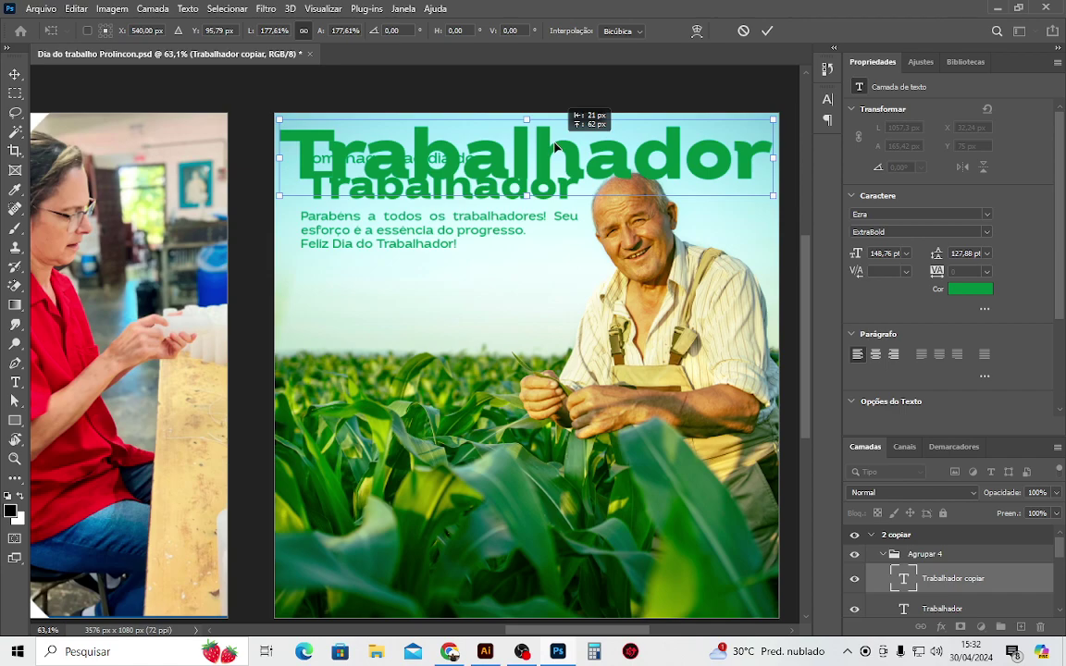
key(Return)
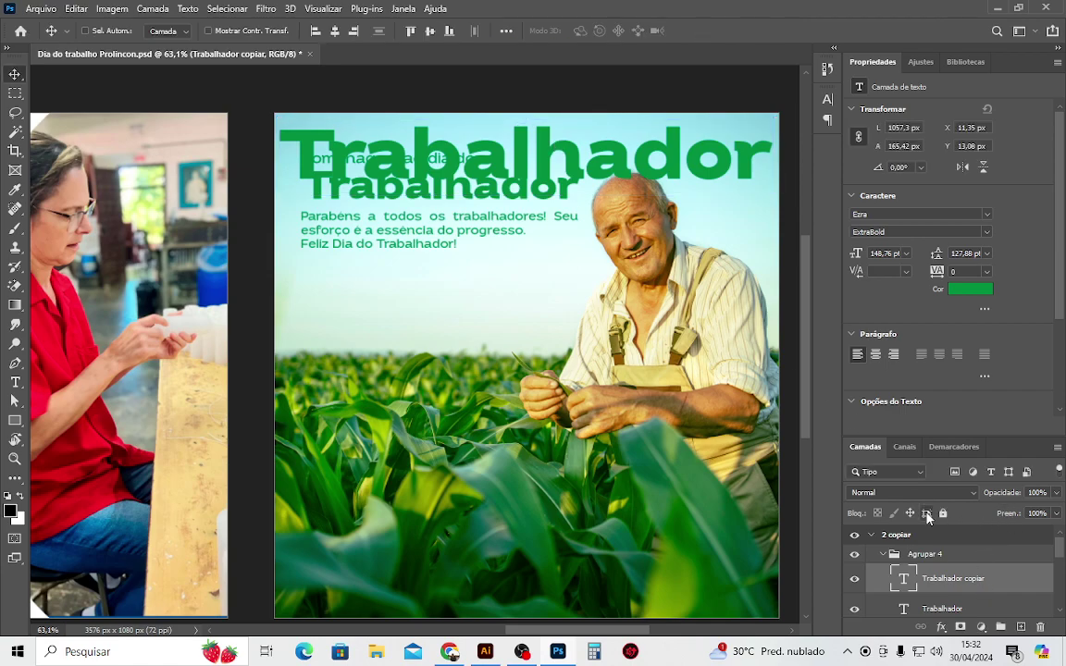
drag(1007, 513, 674, 453)
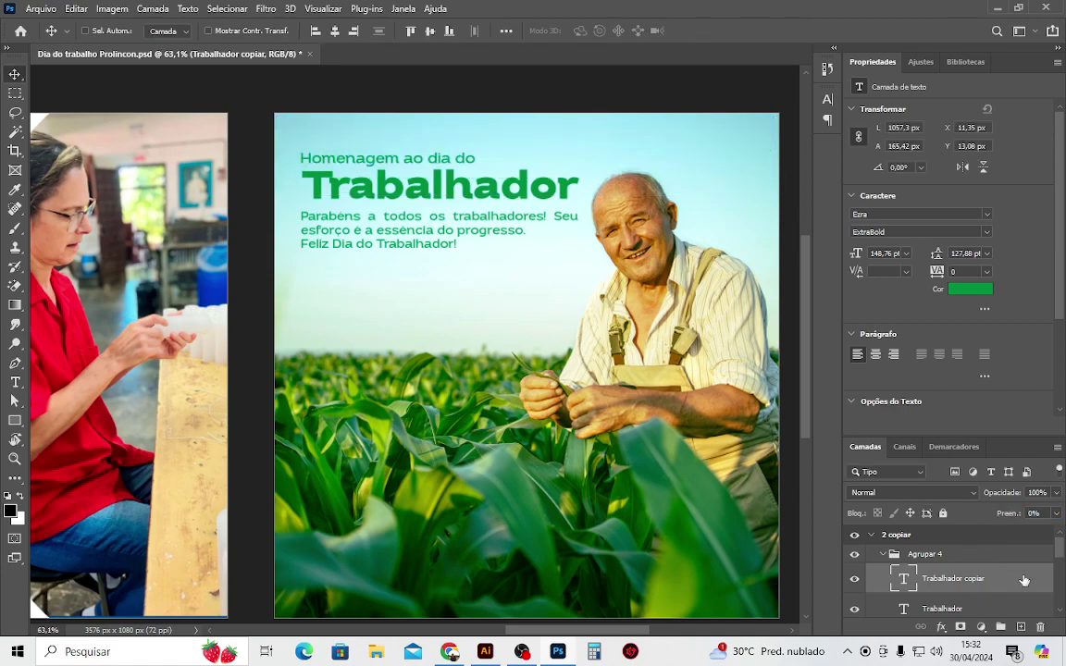
Add a 1 px stroke in the headline's green to the 'Trabalhador copiar' layer.
double_click(1024, 581)
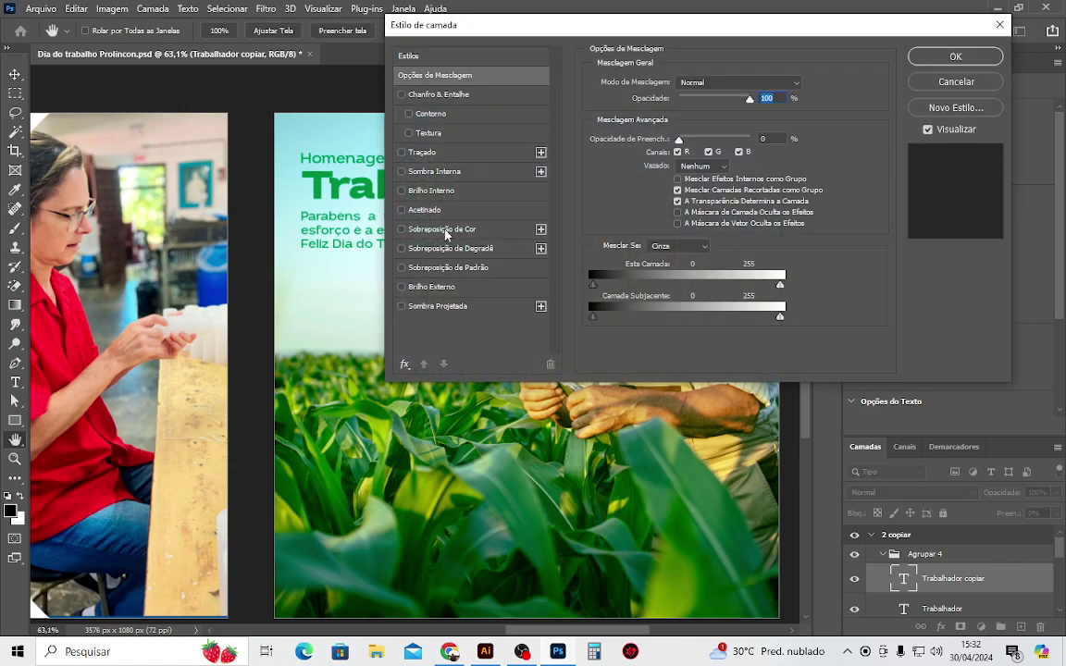
click(422, 152)
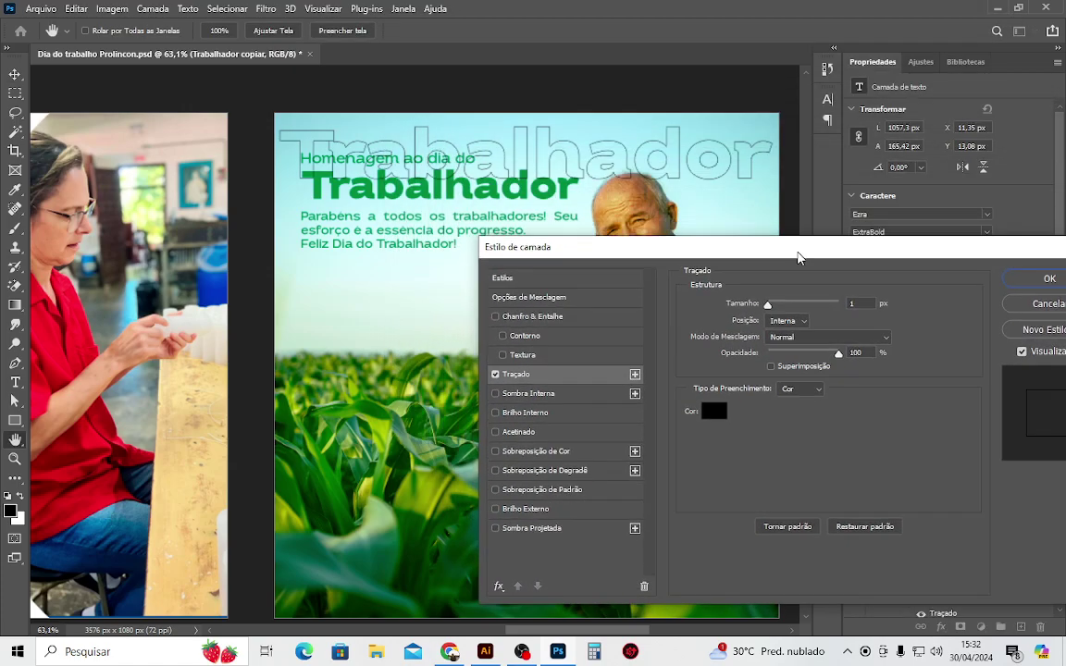
drag(705, 25, 809, 286)
click(726, 452)
click(470, 176)
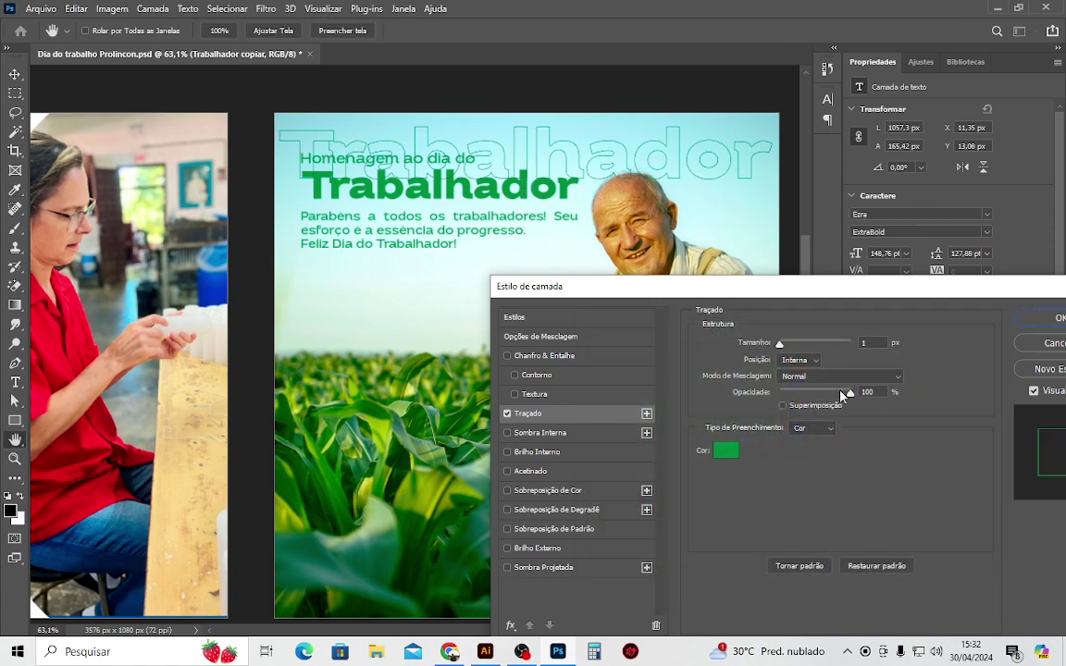
drag(804, 314, 689, 290)
click(937, 323)
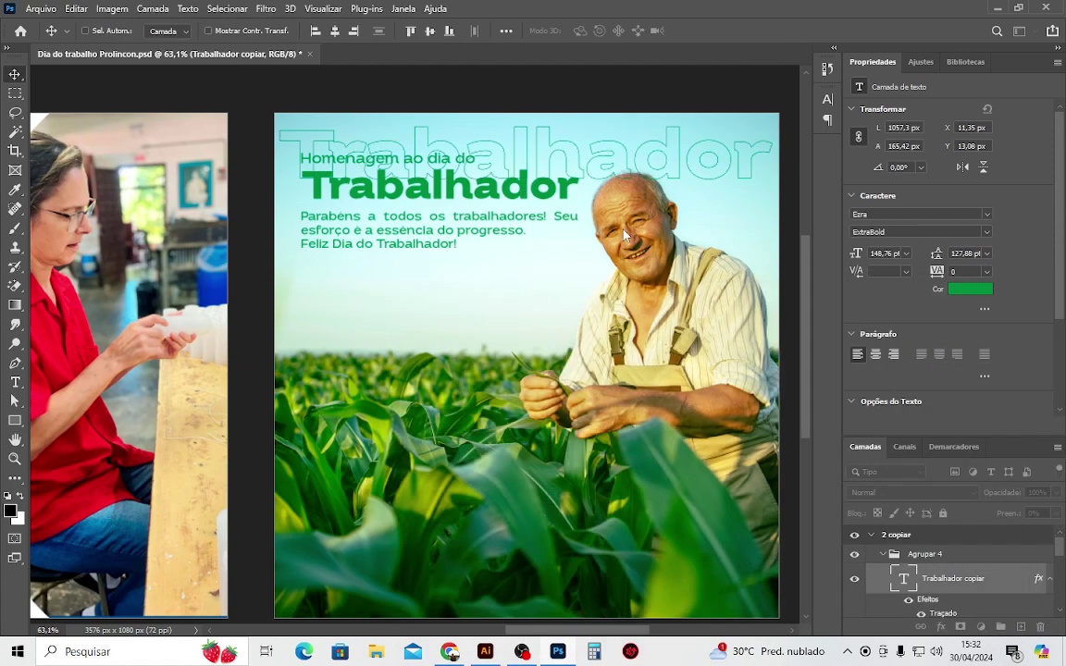
Fade the outlined Trabalhador layer to 33% opacity.
key(v)
scroll(571, 220, up, 5)
scroll(571, 220, up, 2)
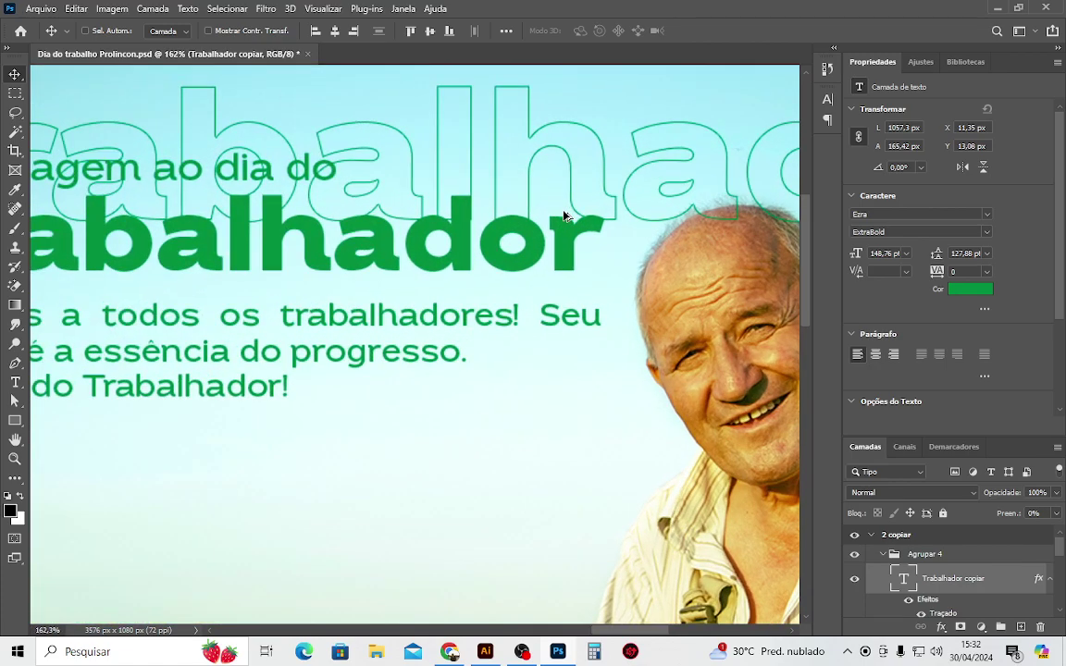
scroll(571, 219, up, 1)
scroll(568, 215, down, 3)
scroll(568, 216, down, 5)
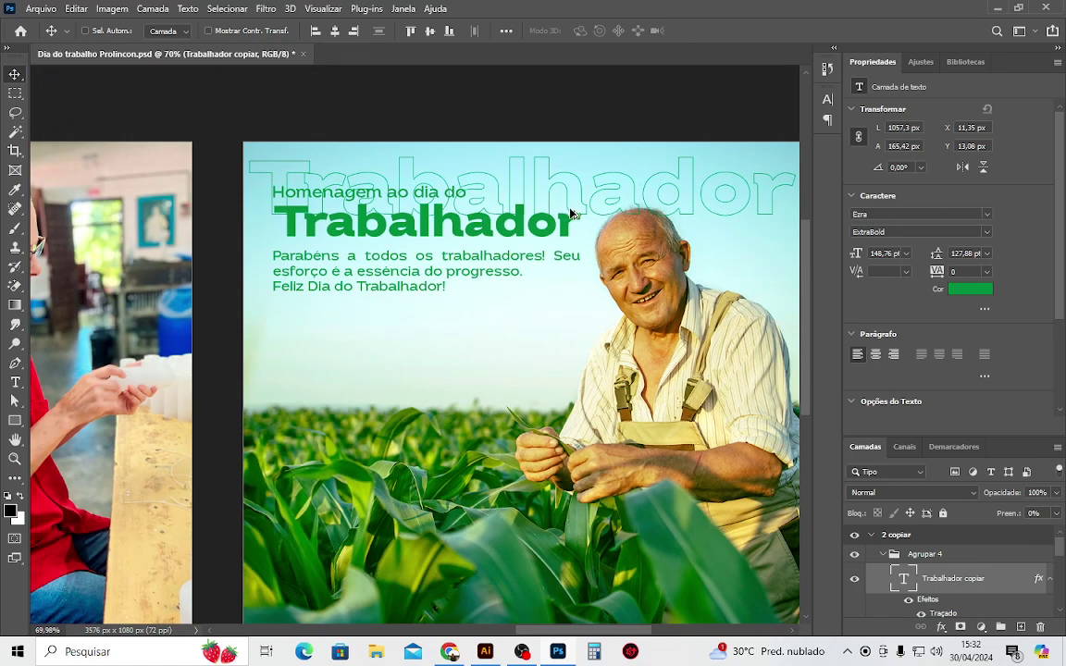
drag(1004, 500, 953, 502)
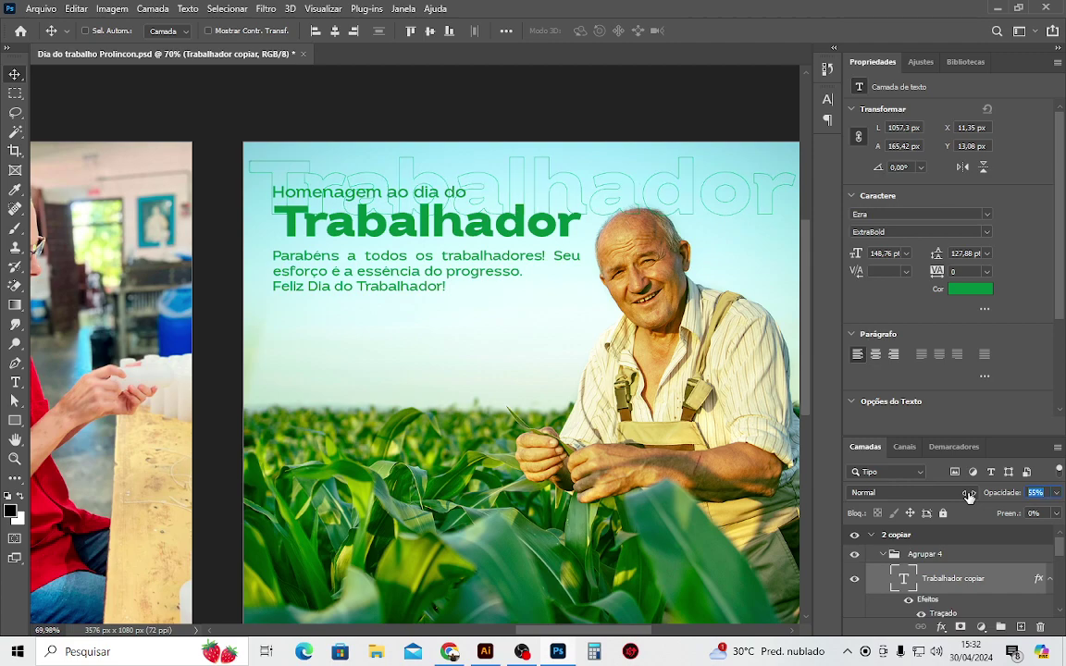
Nudge the outlined Trabalhador text slightly lower, fine-tuning it just behind the headline.
key(Down)
key(Down)
key(Down)
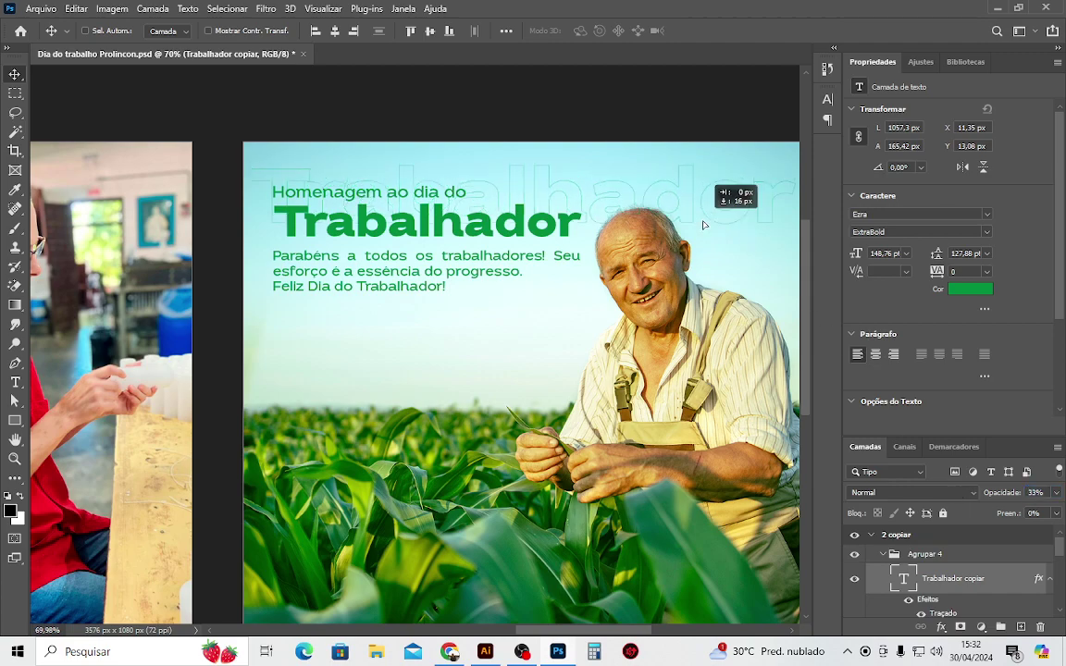
key(Down)
key(Down)
key(Down)
key(Down)
key(Down)
key(Down)
key(Down)
key(Down)
key(Down)
key(Down)
key(Down)
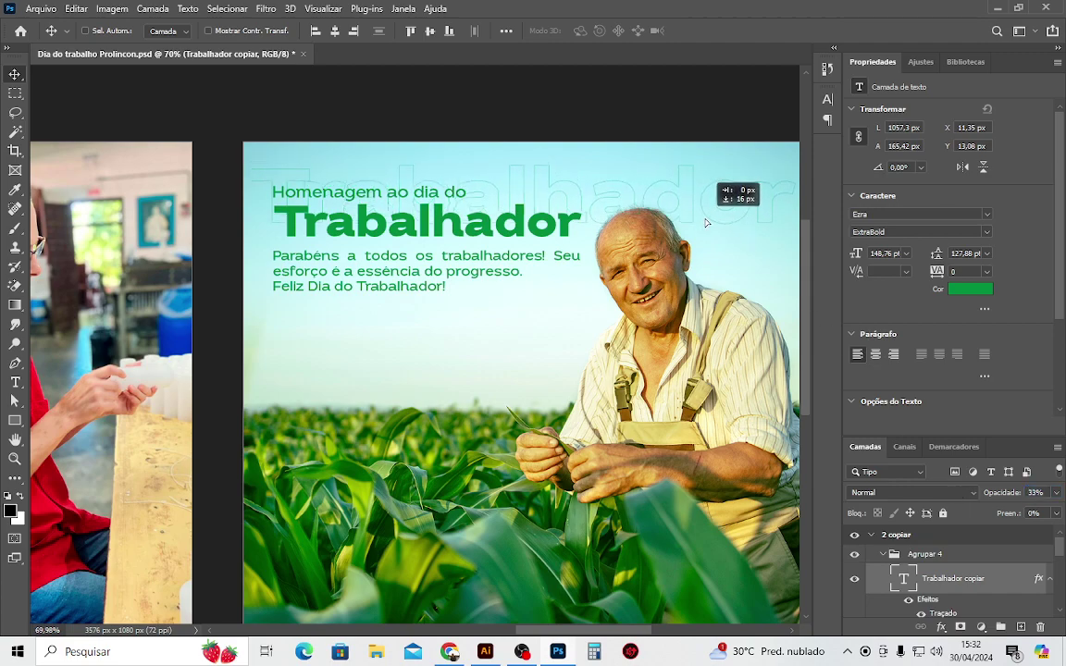
key(Down)
key(Down)
key(Down)
scroll(638, 273, up, 2)
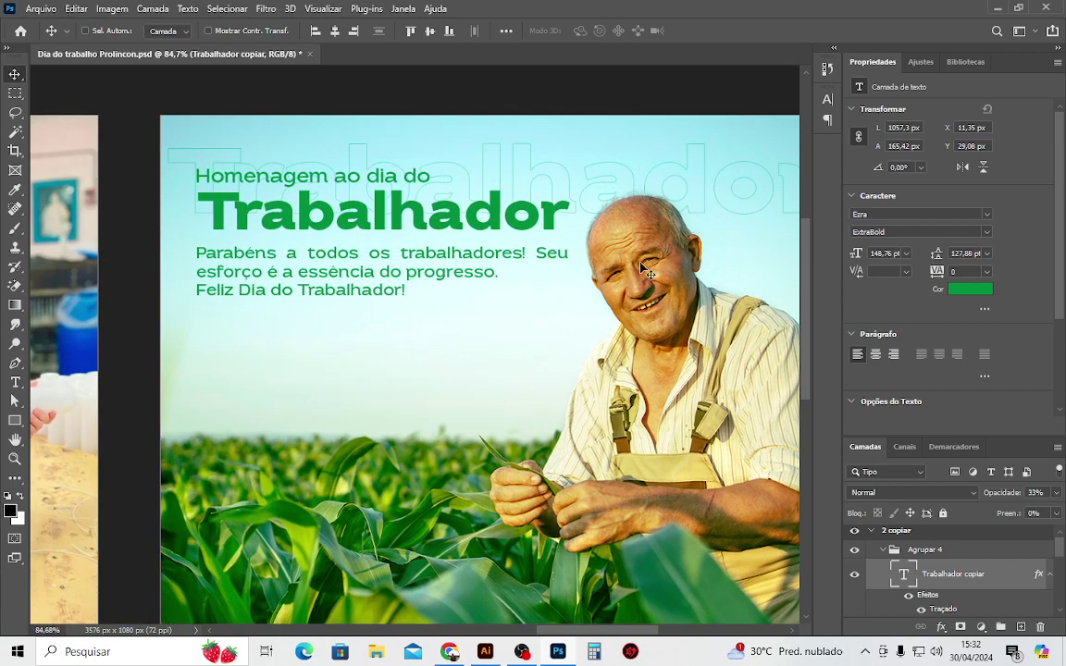
drag(597, 202, 615, 416)
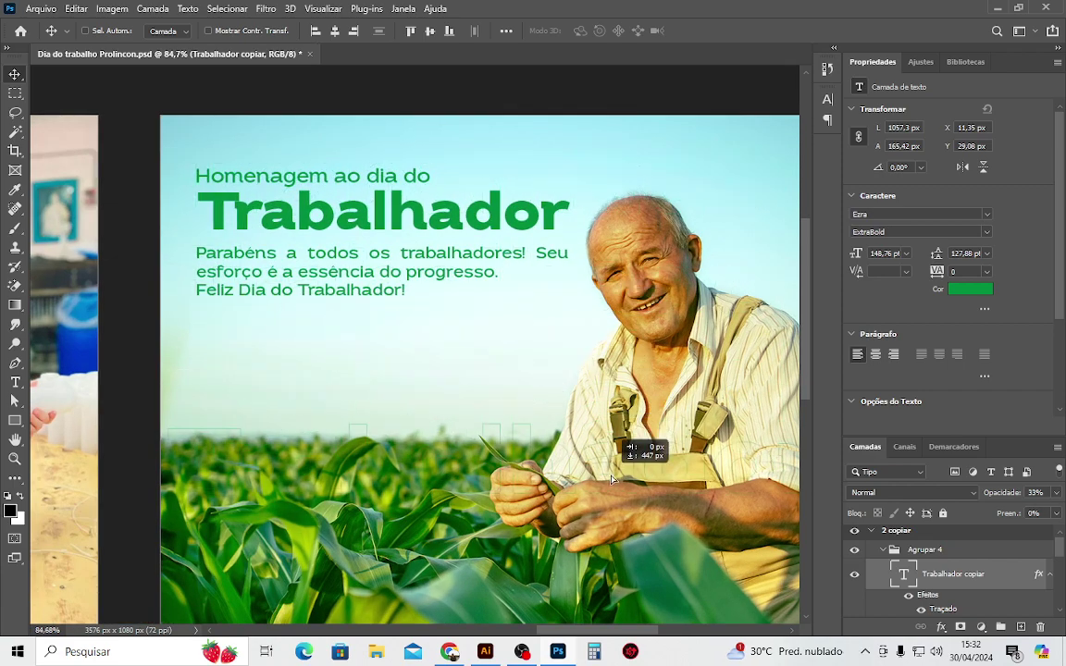
drag(615, 416, 616, 207)
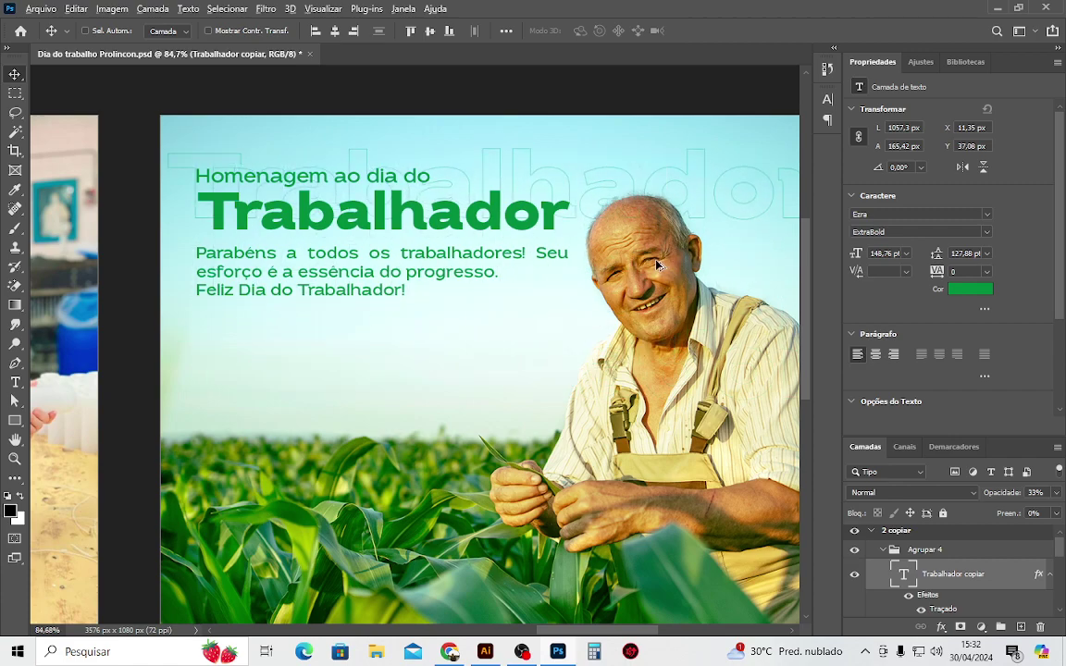
scroll(607, 194, up, 2)
scroll(602, 186, up, 2)
scroll(592, 183, up, 2)
scroll(555, 190, up, 2)
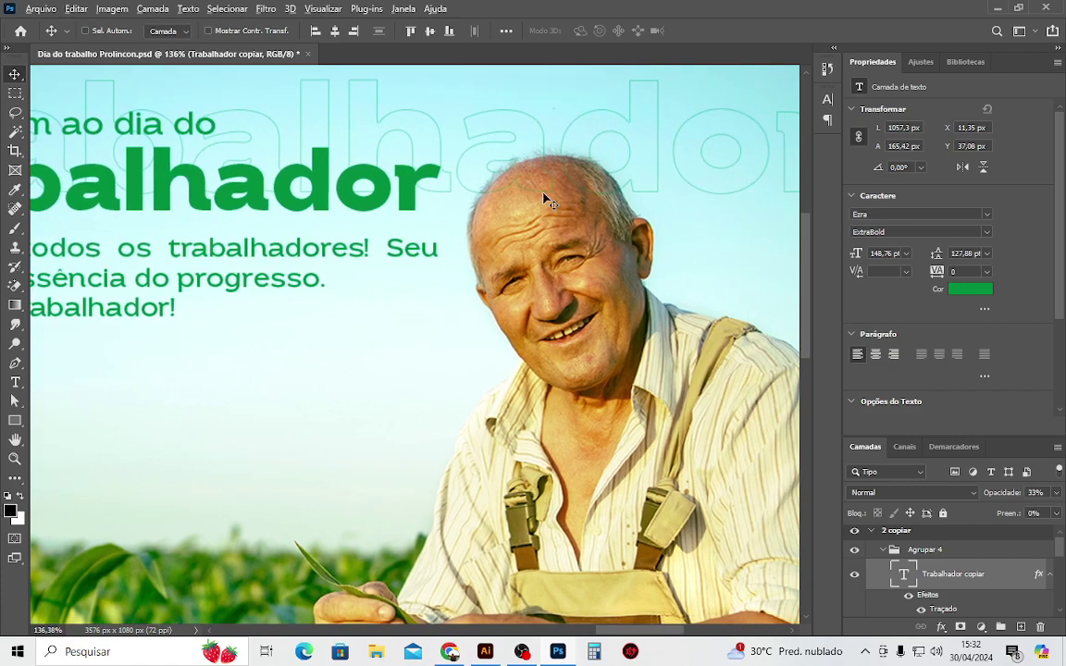
scroll(546, 199, up, 6)
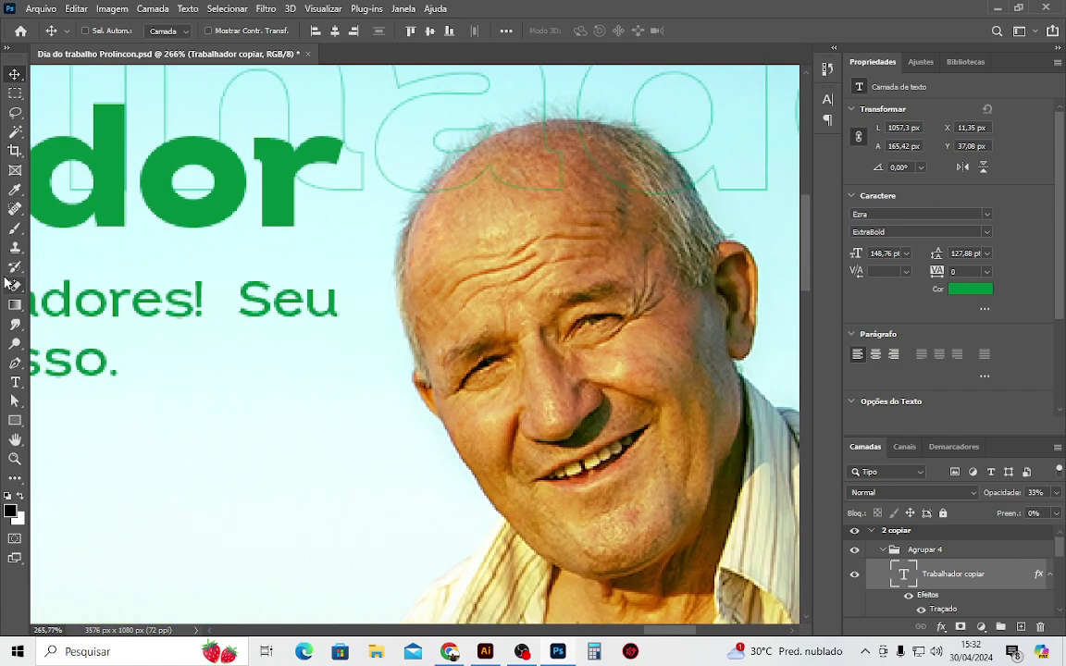
Add a layer mask to the outlined text and pick a size-10 brush.
click(959, 627)
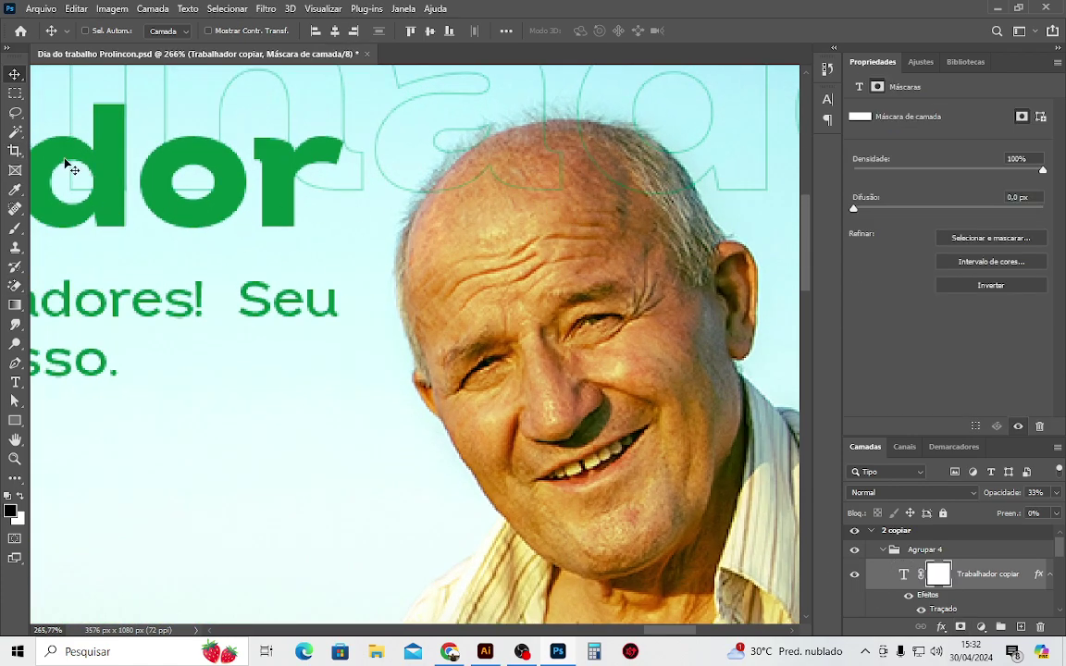
click(15, 229)
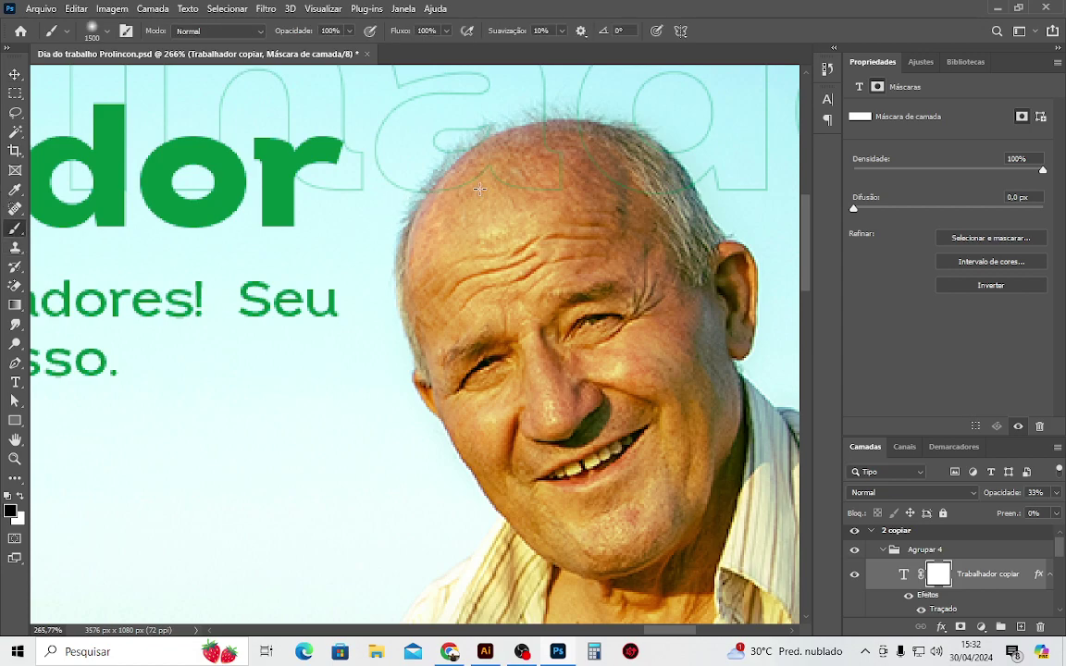
key(bracketleft)
key(bracketleft)
key(bracketleft)
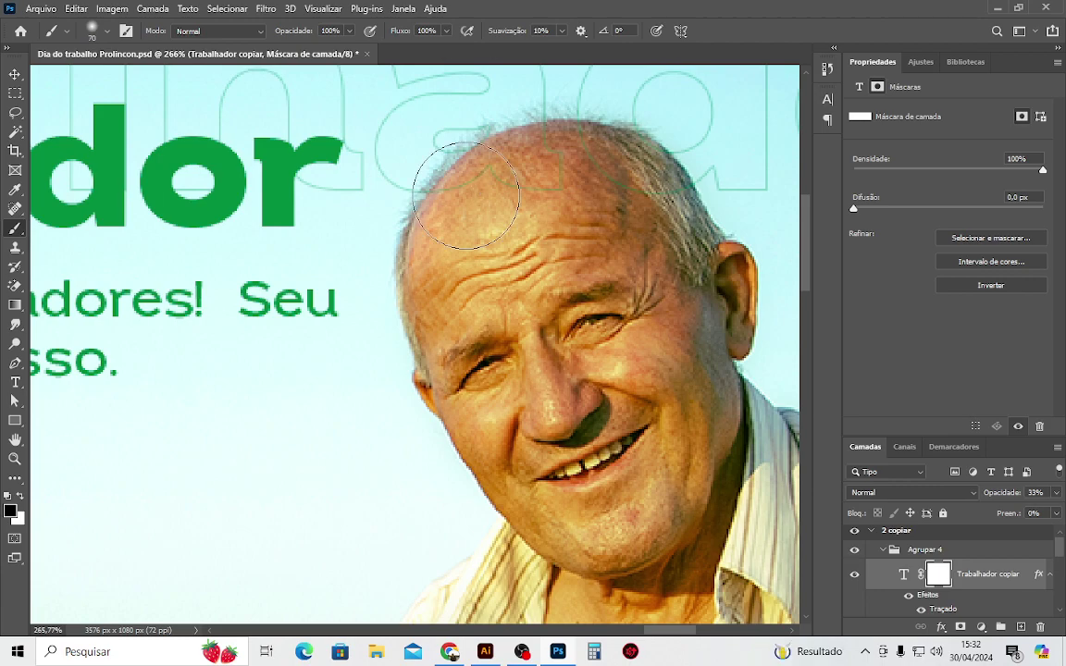
key(bracketleft)
key(bracketleft)
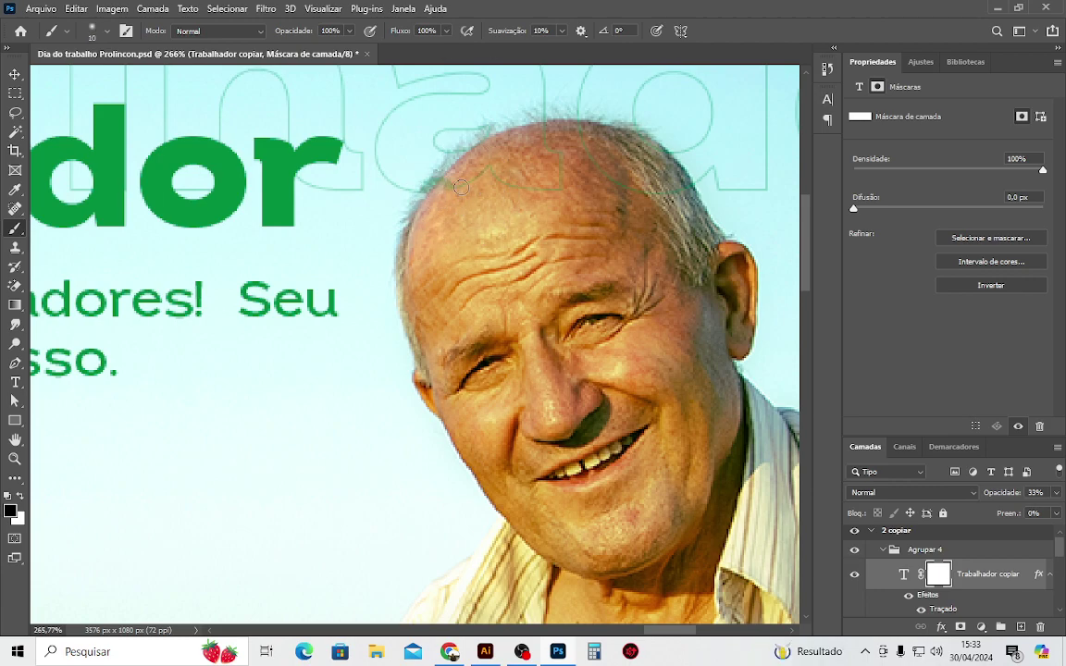
Paint black over the farmer's head to hide the outline, undoing the last stroke.
drag(457, 178, 580, 172)
drag(509, 165, 464, 166)
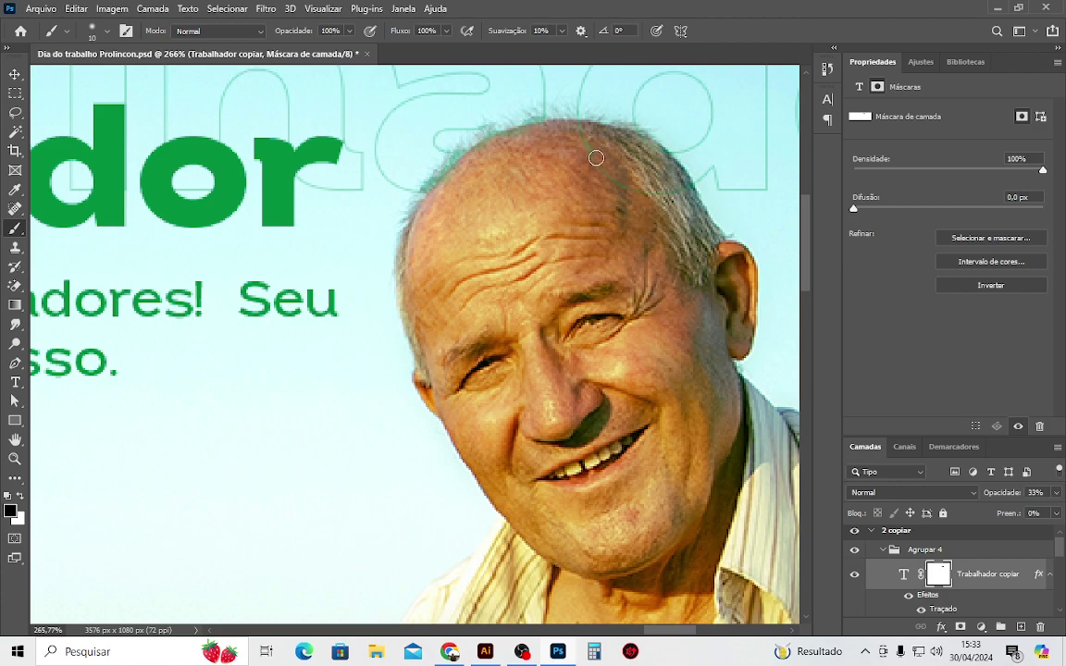
key(bracketright)
mouse_move(611, 158)
mouse_down()
mouse_move(665, 185)
mouse_move(708, 174)
mouse_up()
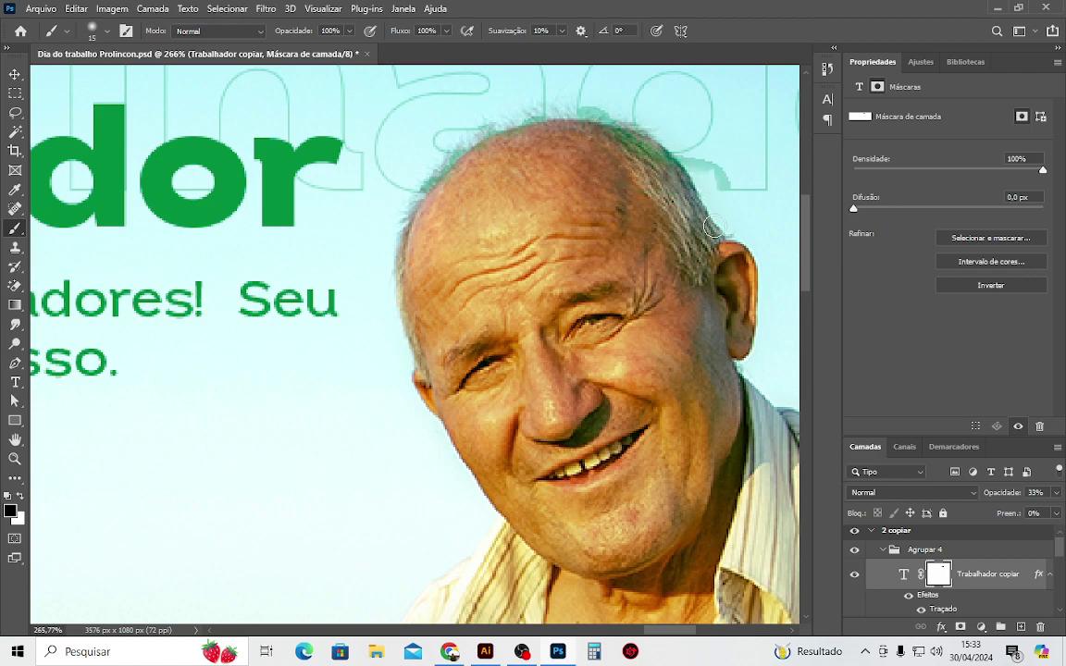
key(ctrl+z)
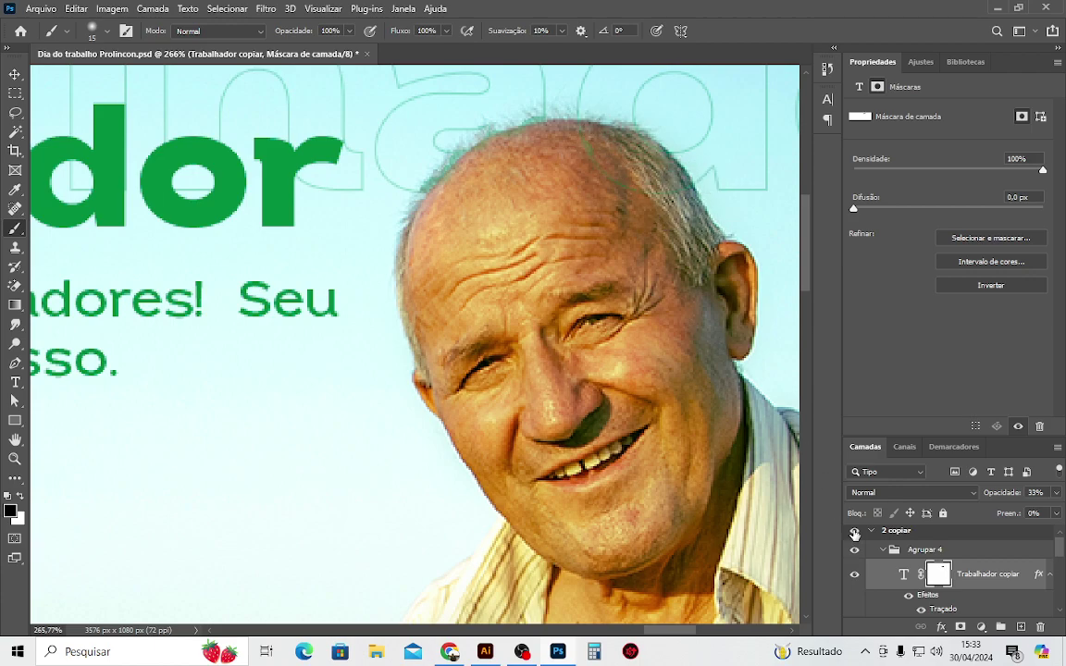
Delete the layer mask from the outlined Trabalhador layer.
right_click(980, 582)
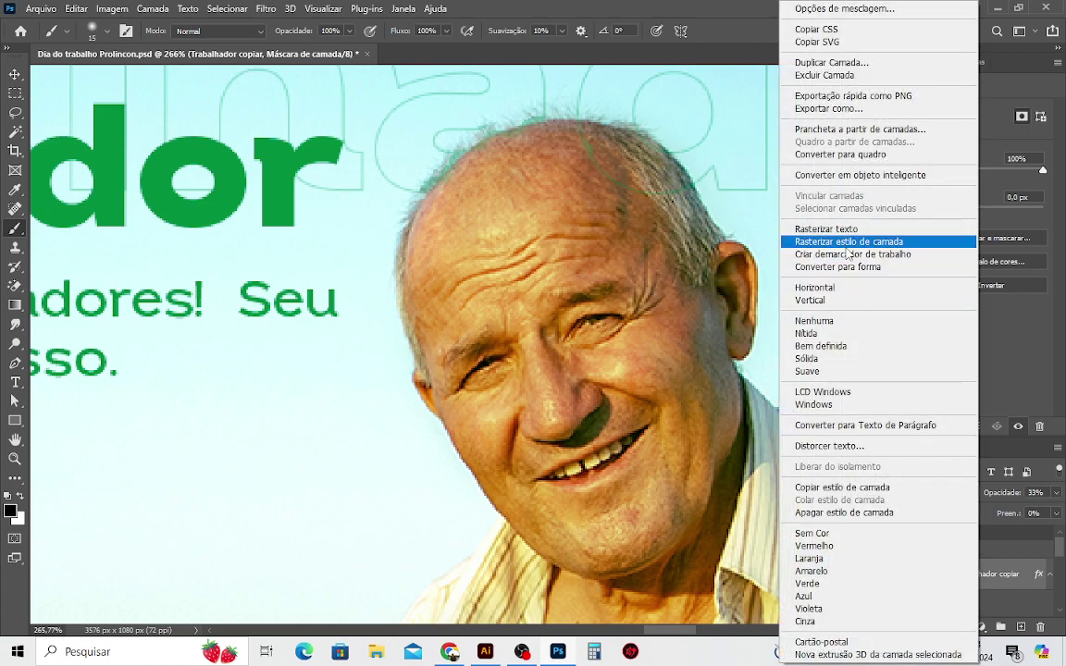
click(703, 290)
right_click(939, 580)
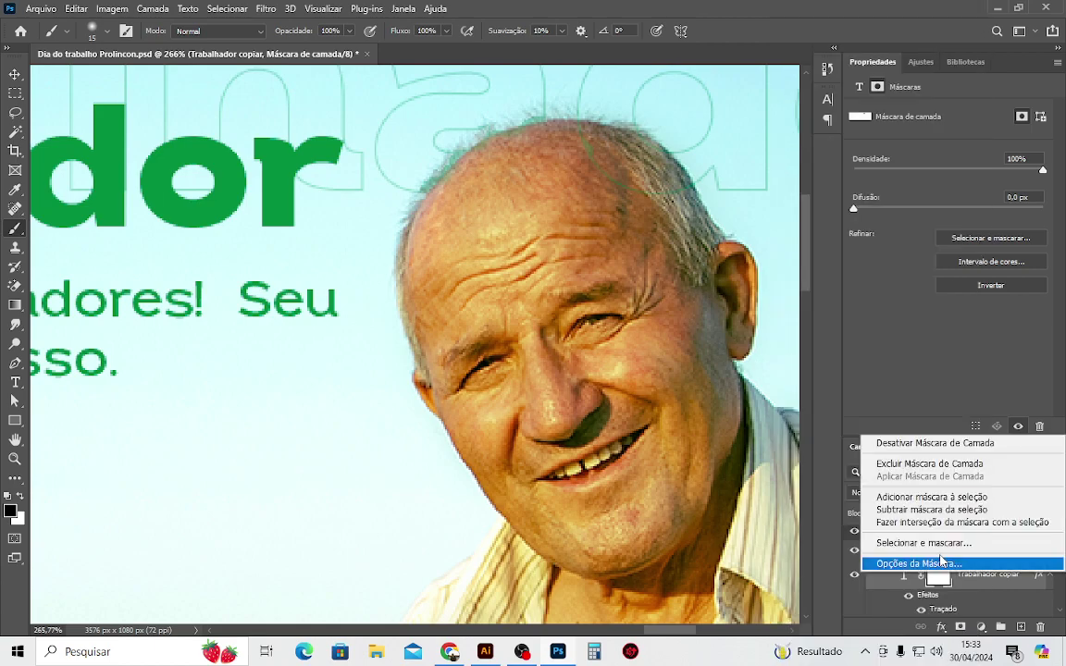
click(912, 469)
Convert the outlined text into a smart object and add a fresh blank mask.
right_click(945, 575)
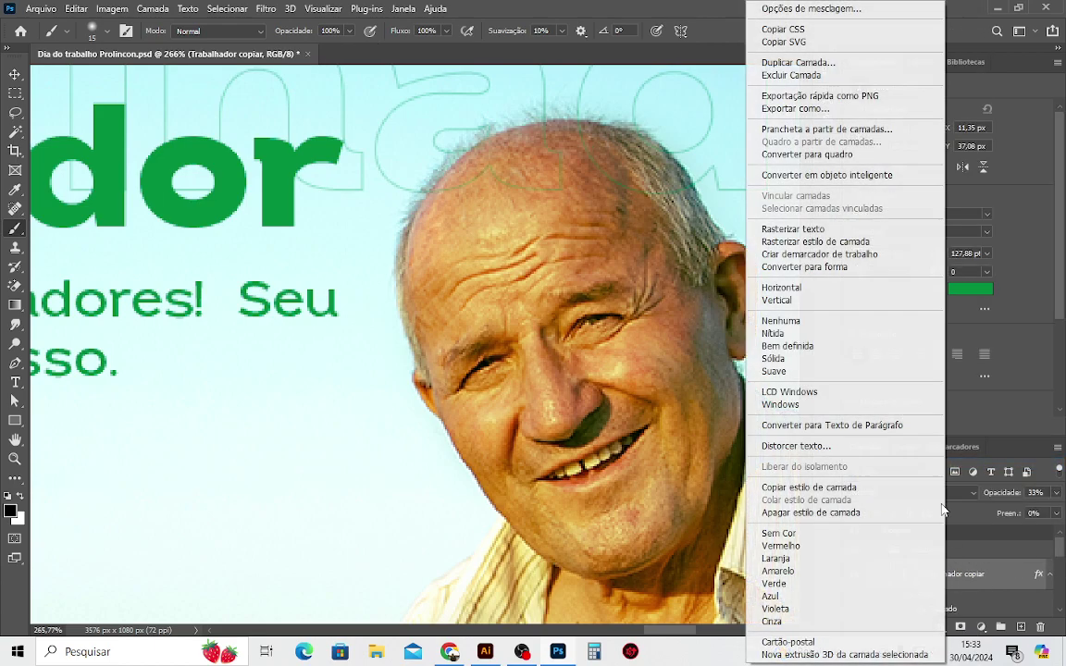
click(794, 180)
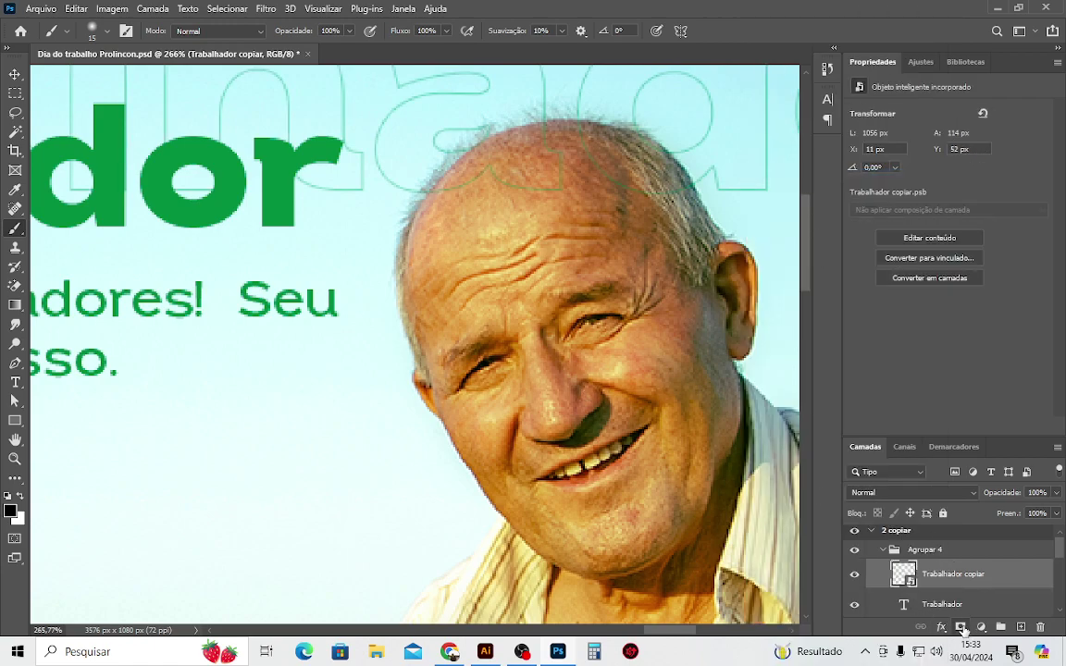
click(961, 627)
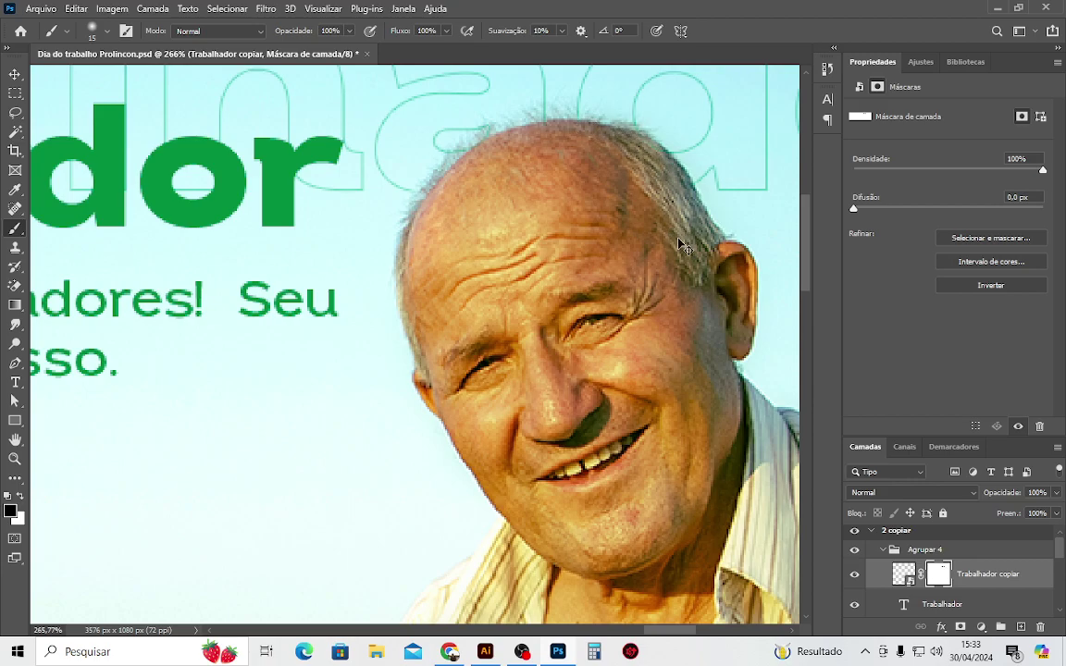
scroll(610, 213, down, 5)
scroll(715, 228, up, 2)
Duplicate the 'Homenagem ao dia do' line and drag the copy down below the greeting.
scroll(717, 303, up, 1)
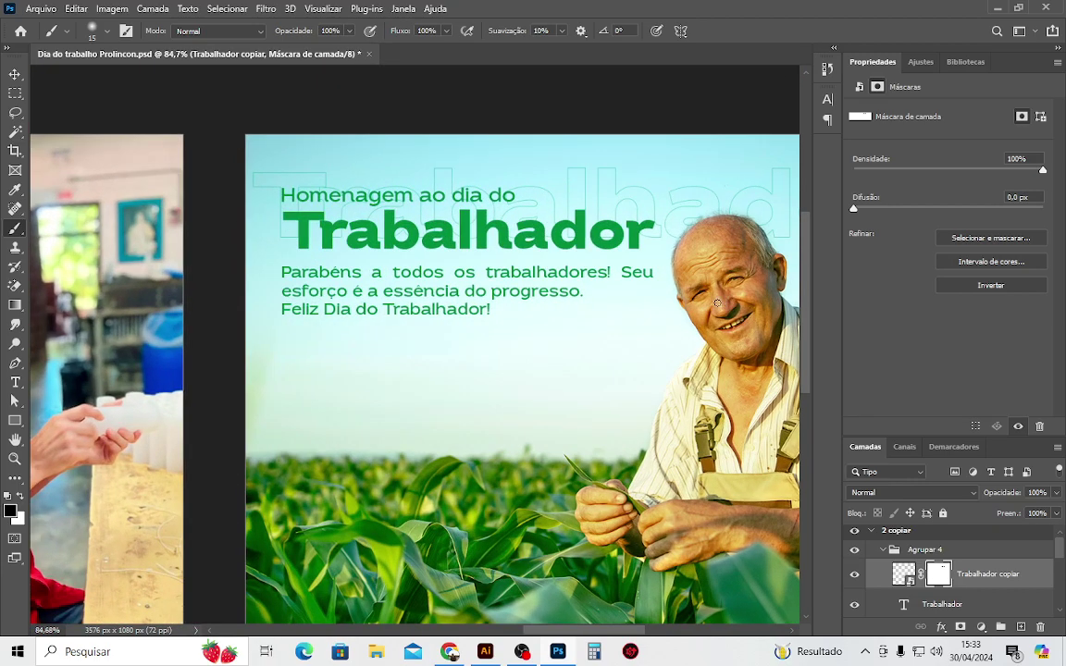
click(15, 73)
scroll(398, 301, down, 1)
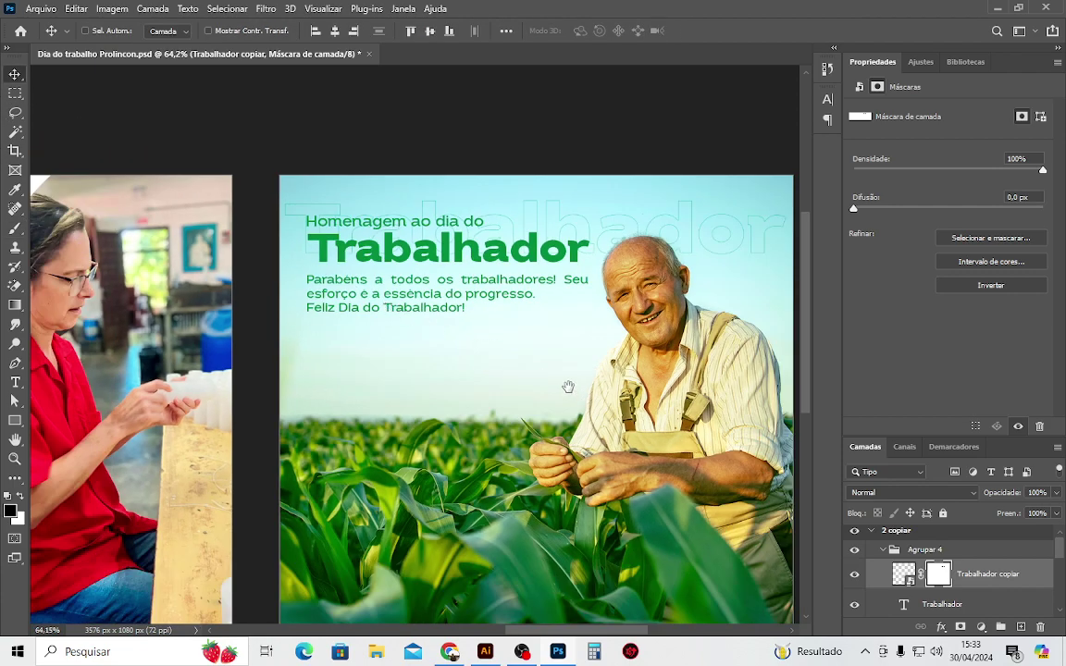
mouse_move(567, 386)
mouse_down()
mouse_move(485, 306)
mouse_move(502, 316)
mouse_up()
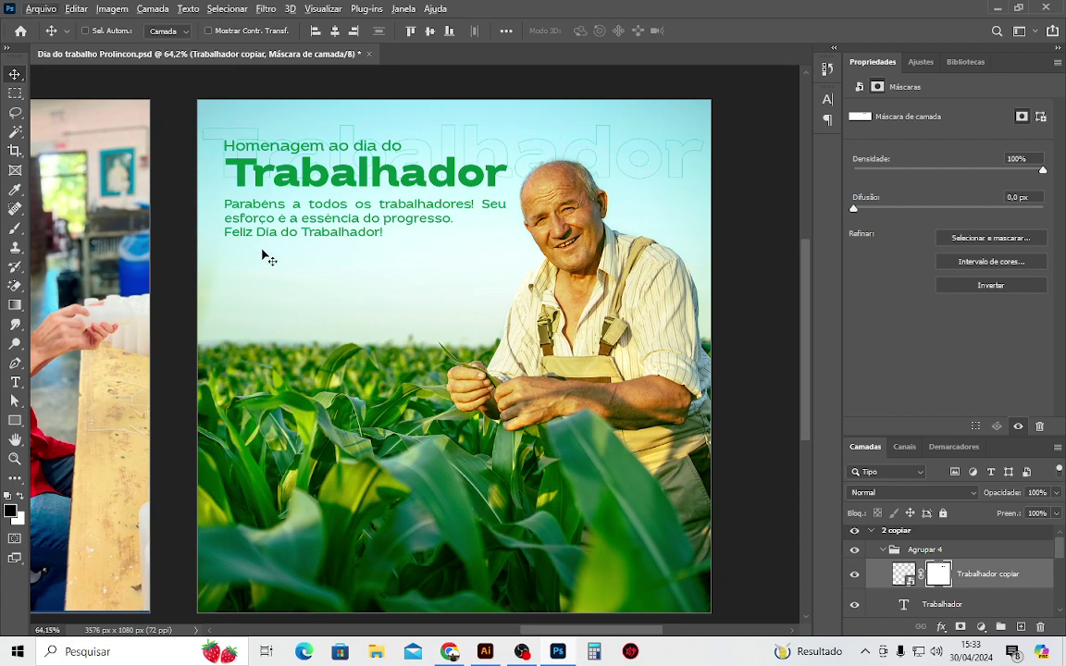
key(ctrl)
drag(299, 154, 297, 275)
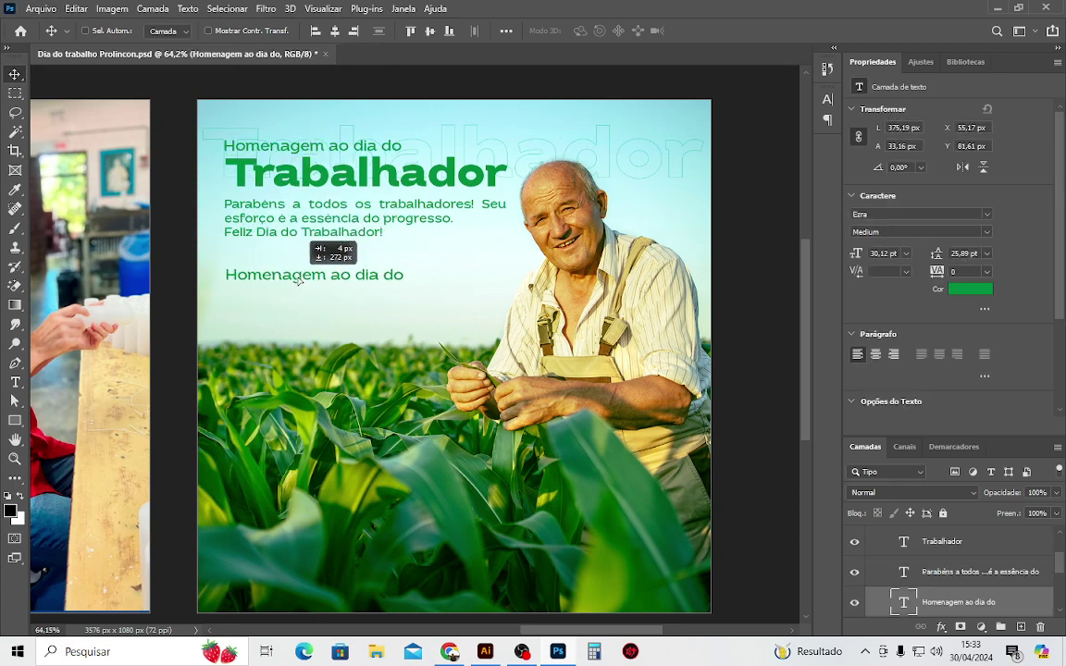
Replace the copy's text with '01 de Maio | Dia do Trabalhador' and commit it.
double_click(297, 274)
key(ctrl+a)
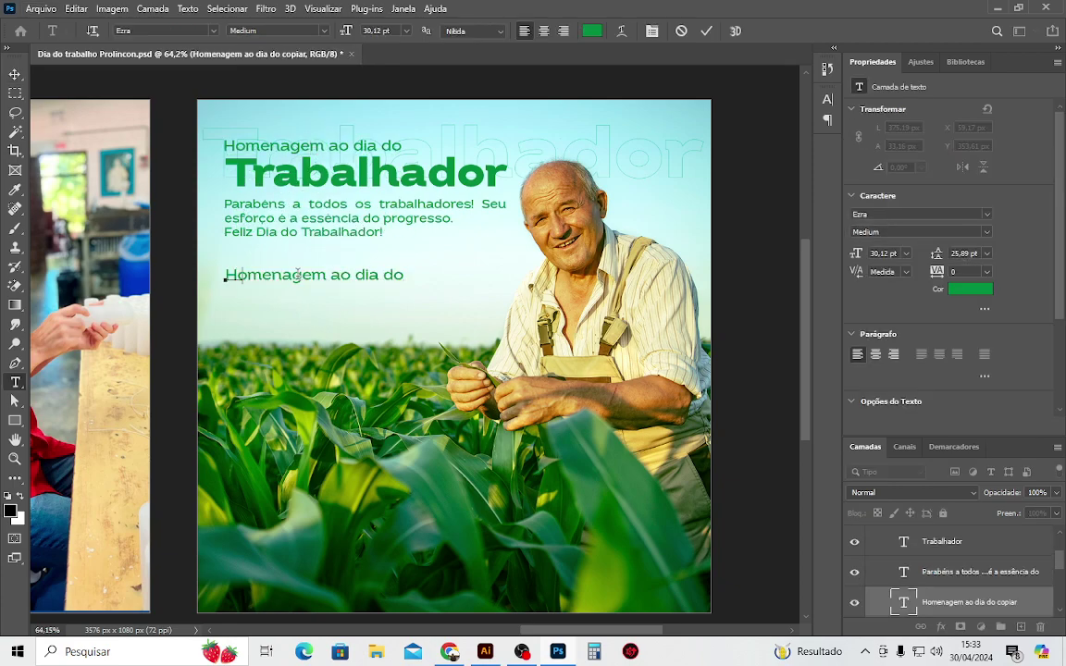
text(01)
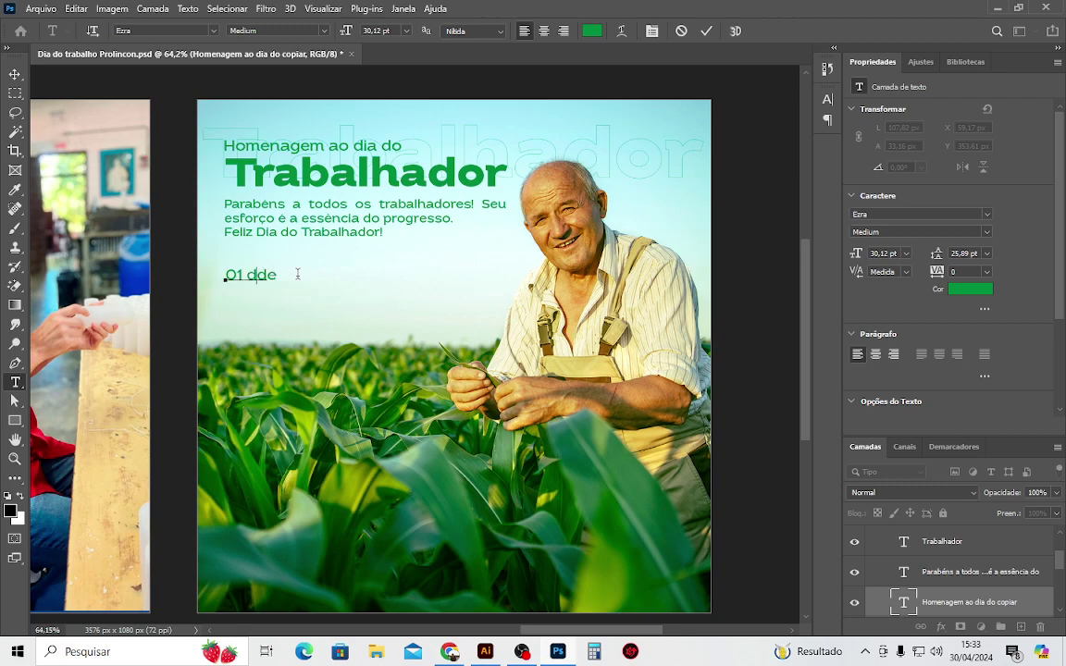
text( de Ma)
text(io | Dia do Tra)
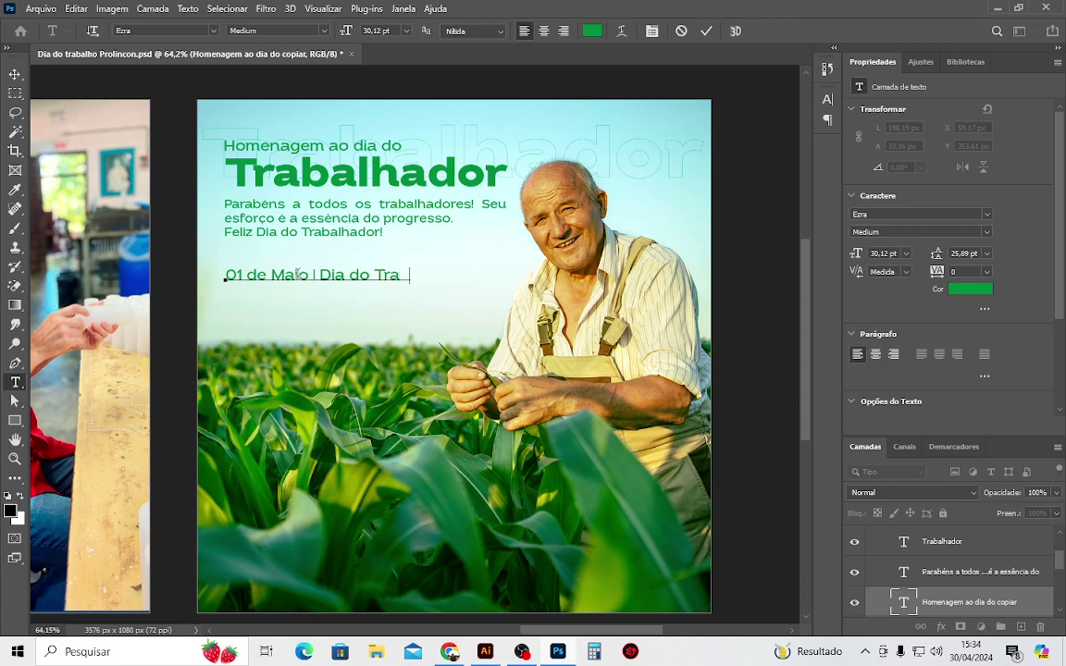
text(balhador)
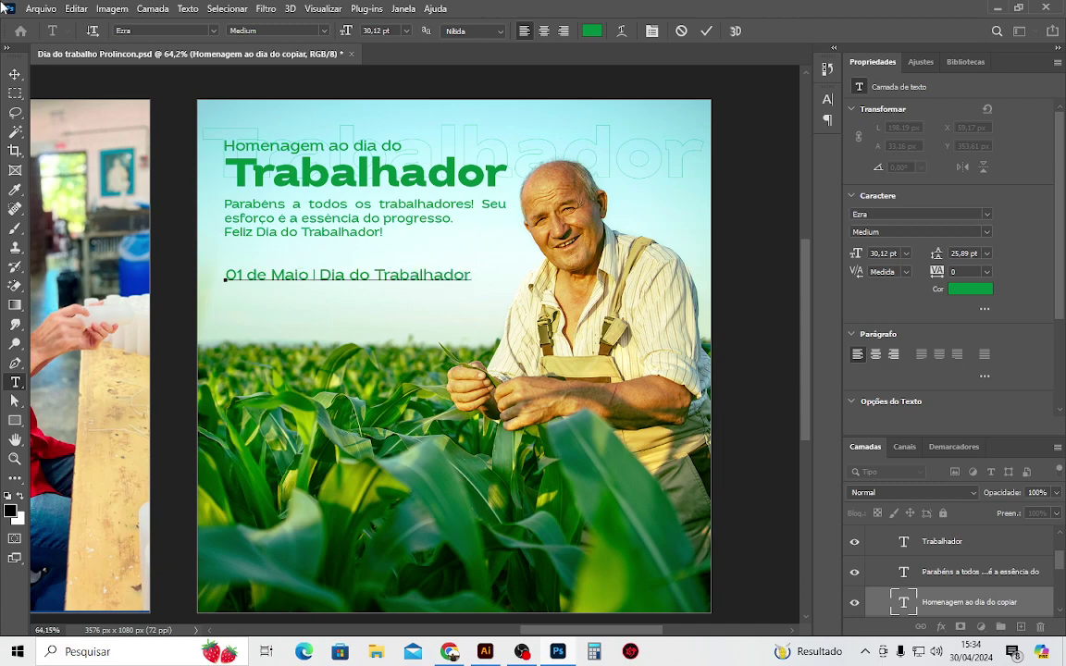
key(ctrl+Return)
Scale the date line down and move it up just under the greeting.
key(ctrl+t)
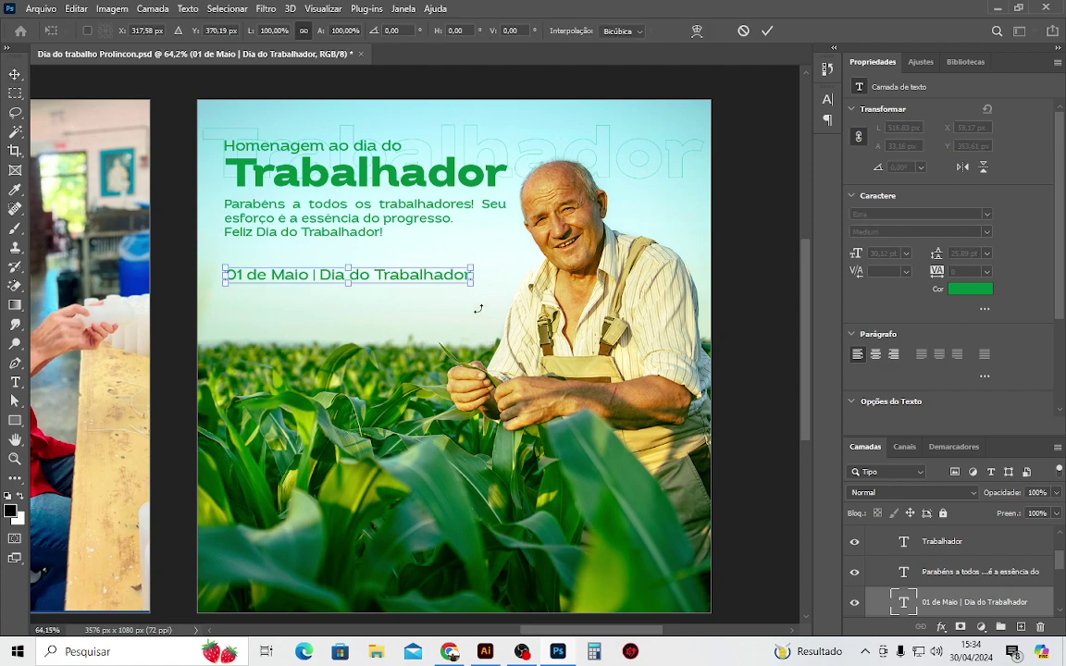
drag(470, 284, 412, 275)
key(Return)
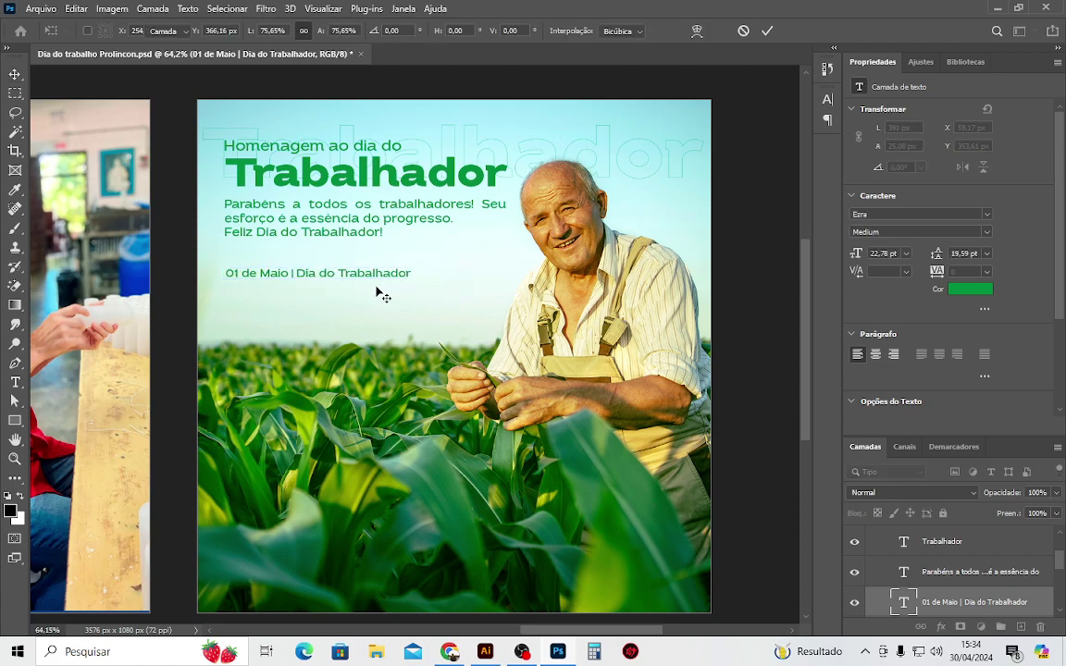
drag(250, 285, 262, 260)
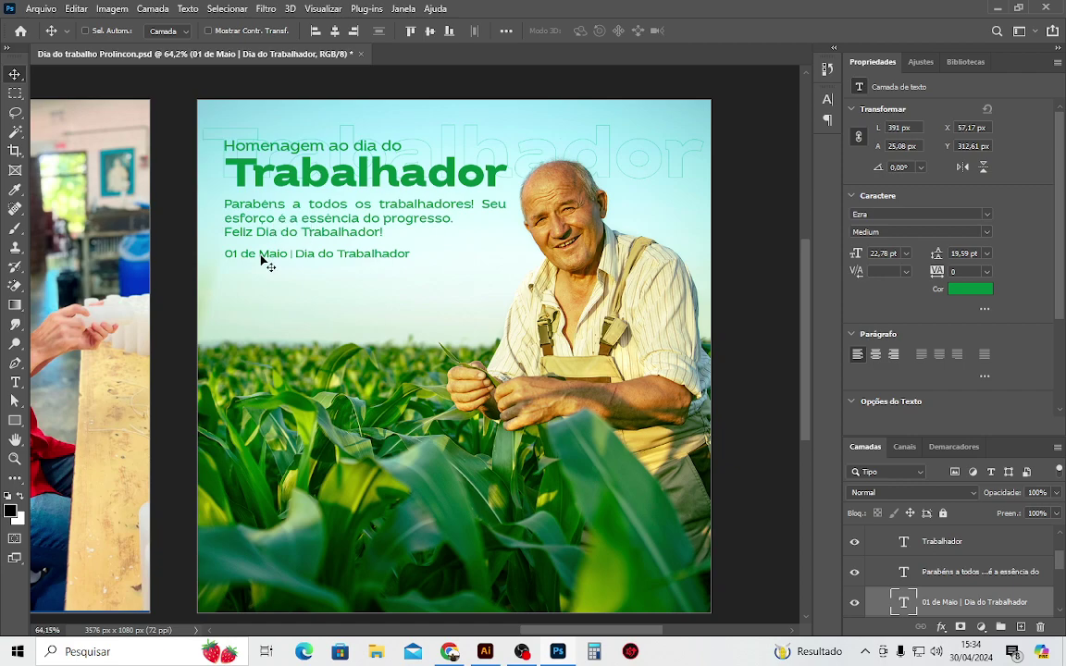
Set the date line to Regular weight with 140 letter spacing.
click(827, 99)
click(801, 124)
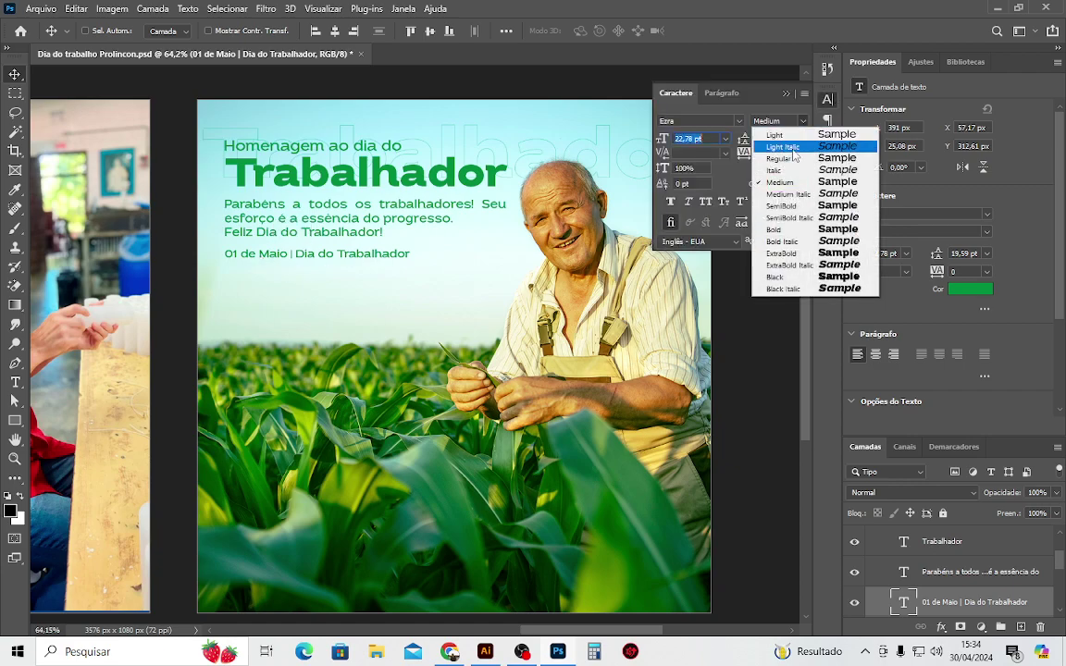
click(782, 158)
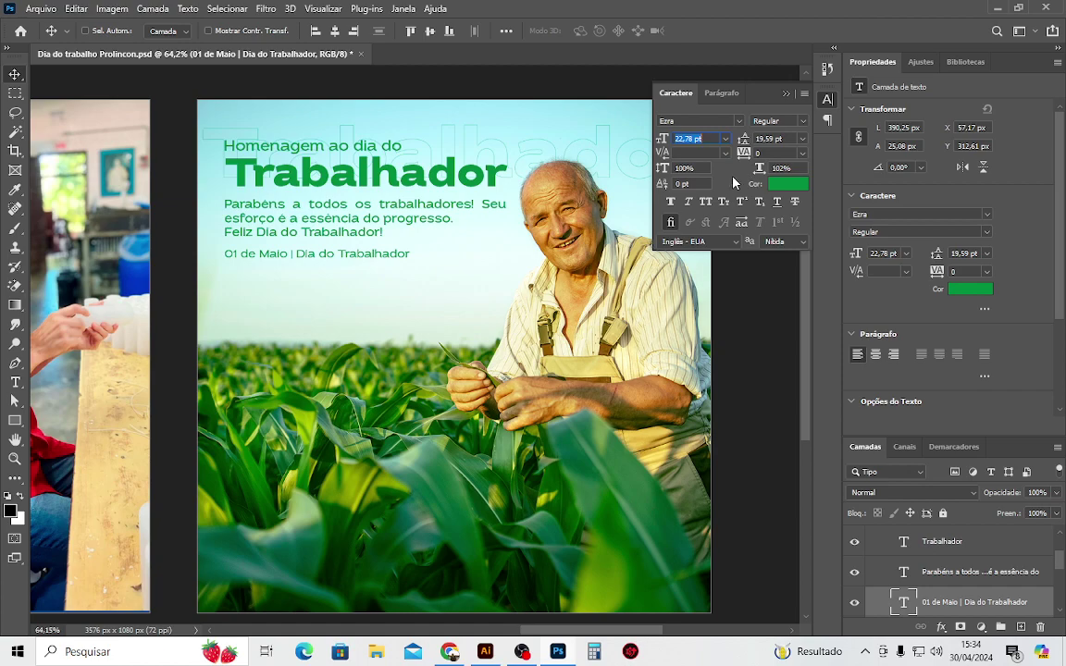
click(763, 153)
text(120)
key(Return)
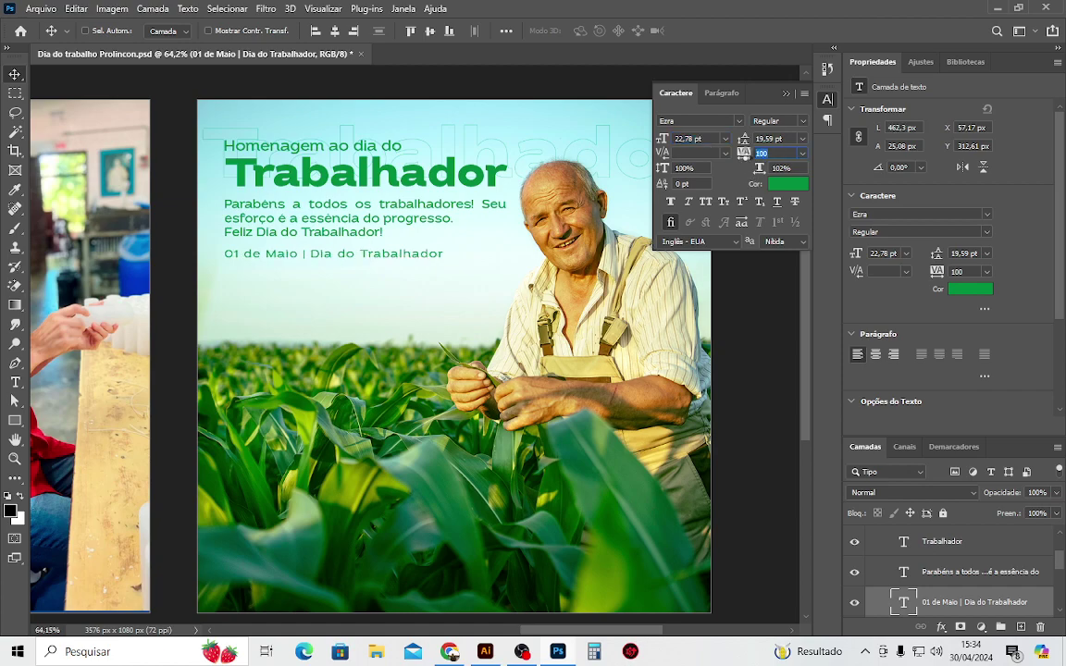
key(Up)
key(Up)
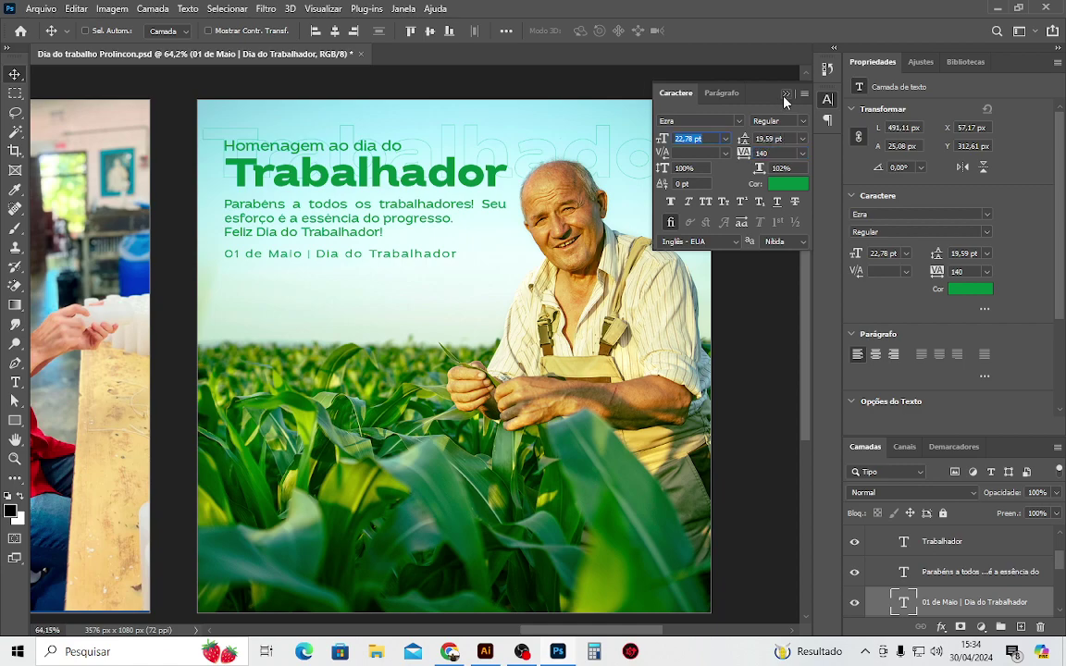
click(786, 94)
scroll(344, 250, down, 2)
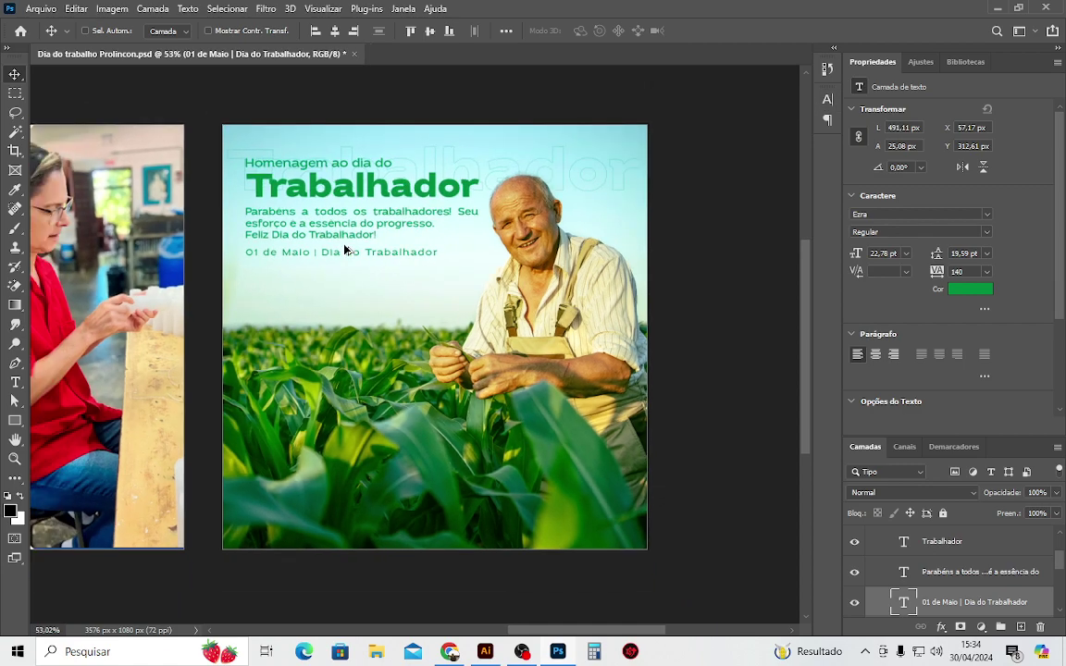
scroll(445, 281, up, 3)
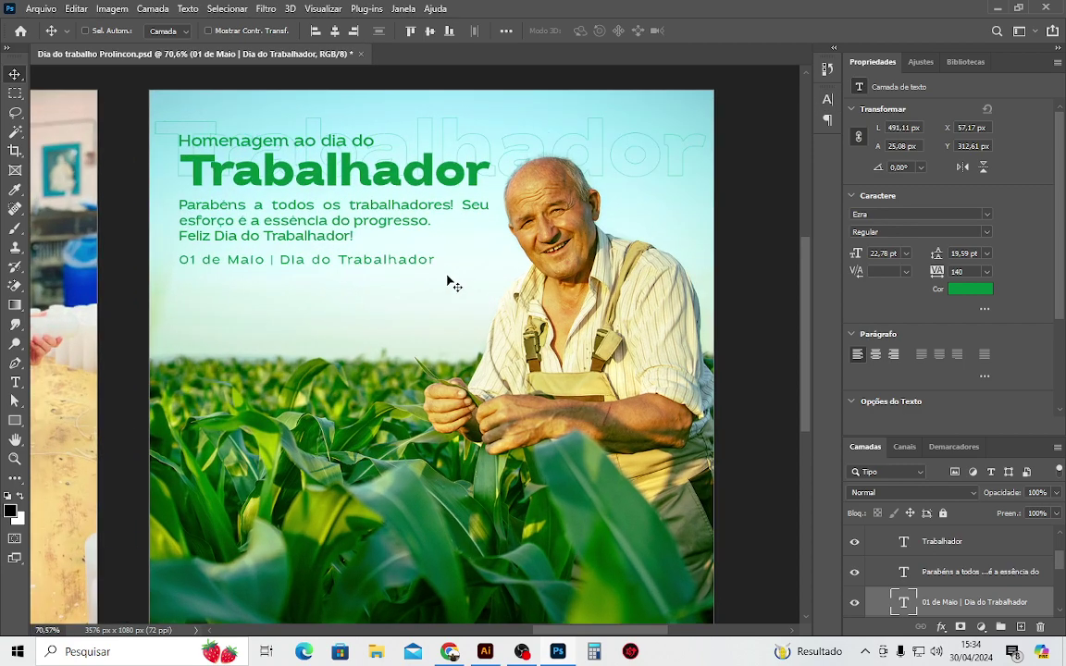
Enter and leave editing of the greeting paragraph without changes, then select the Brush tool.
double_click(475, 228)
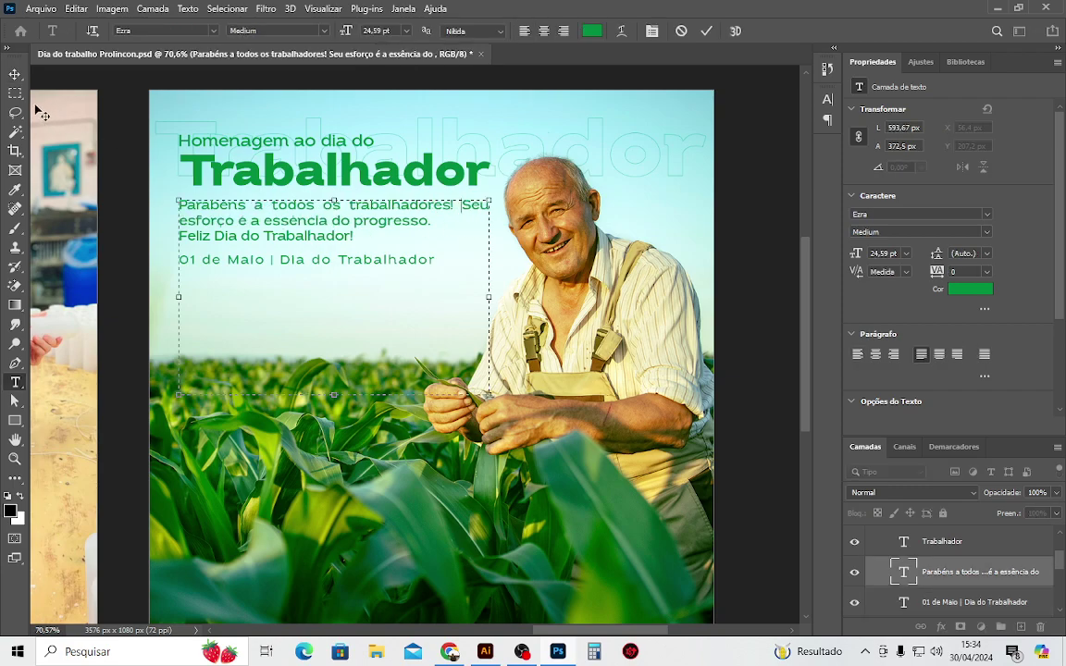
click(15, 74)
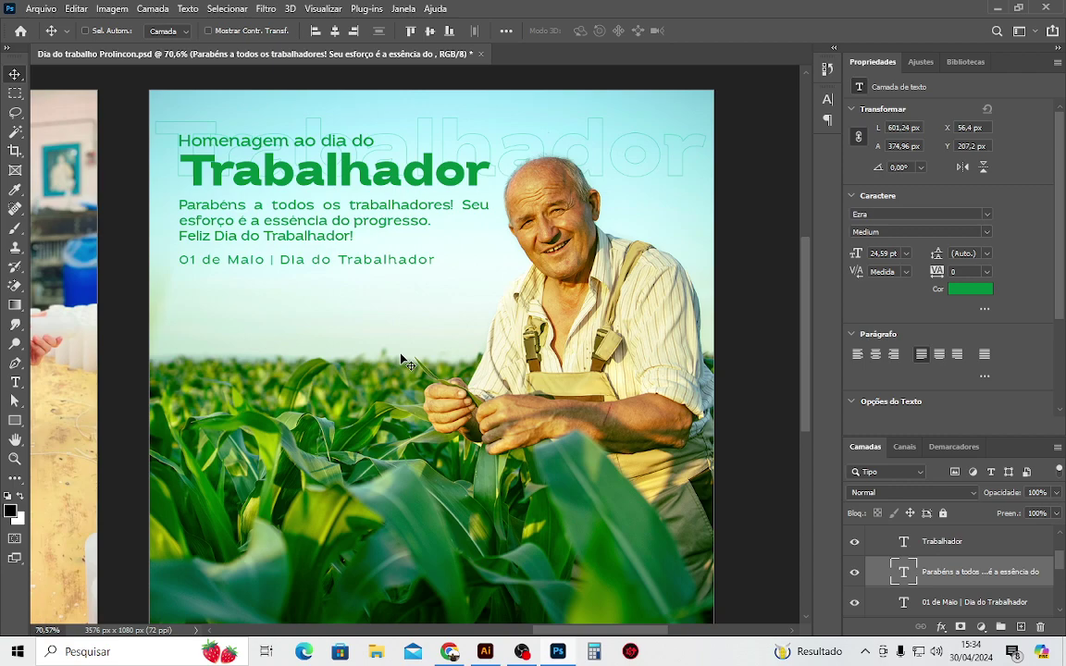
scroll(405, 361, down, 1)
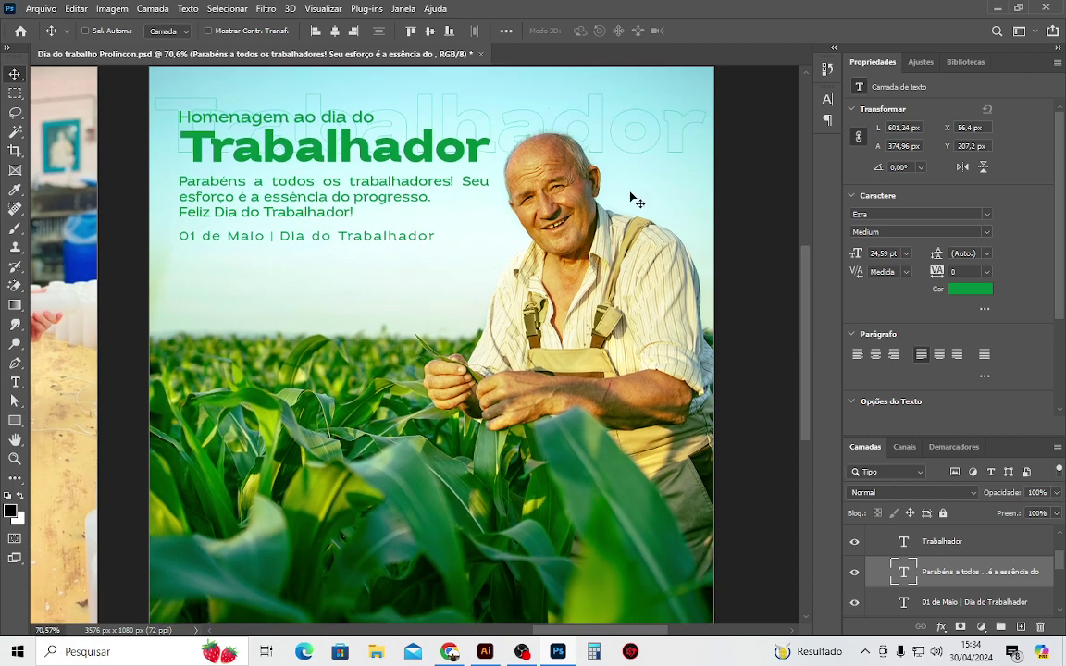
alt+scroll(627, 203, down, 1)
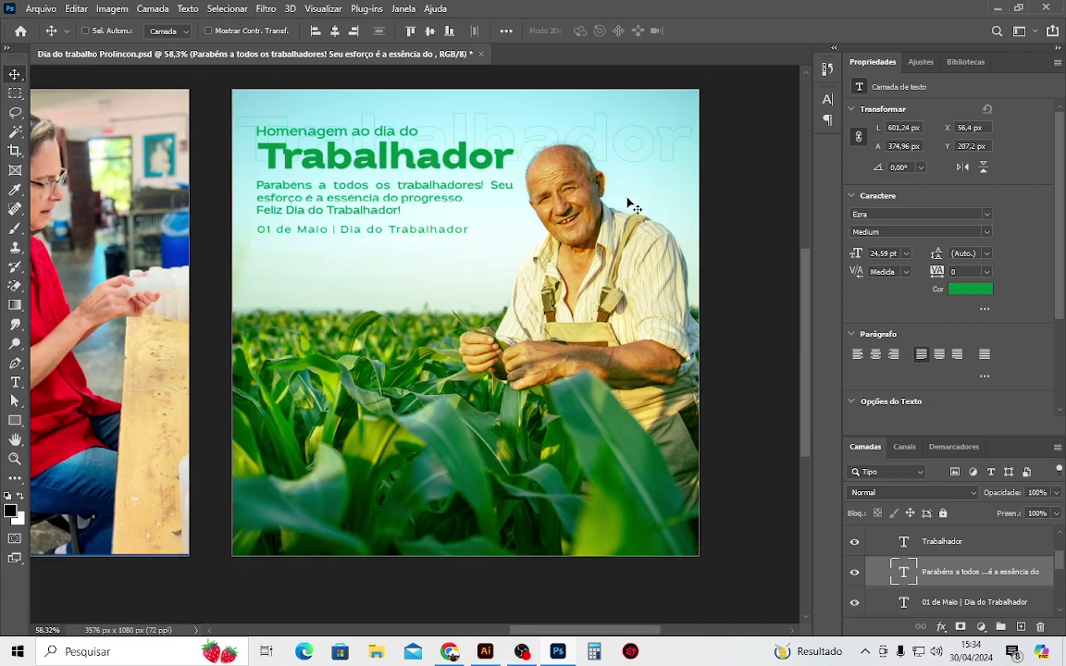
click(15, 229)
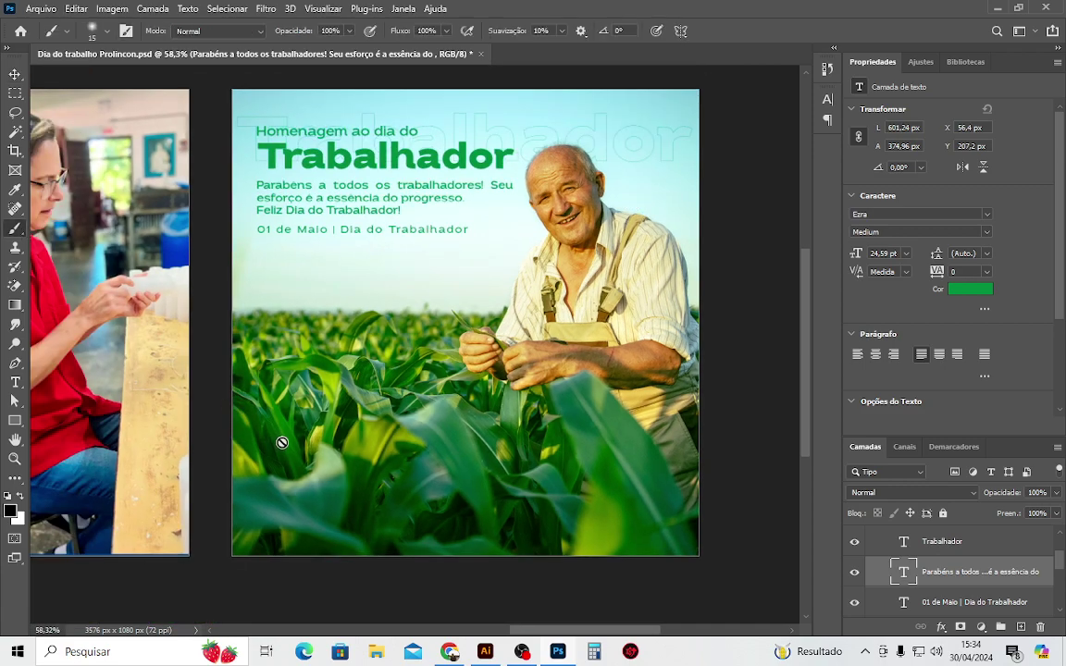
scroll(922, 571, up, 2)
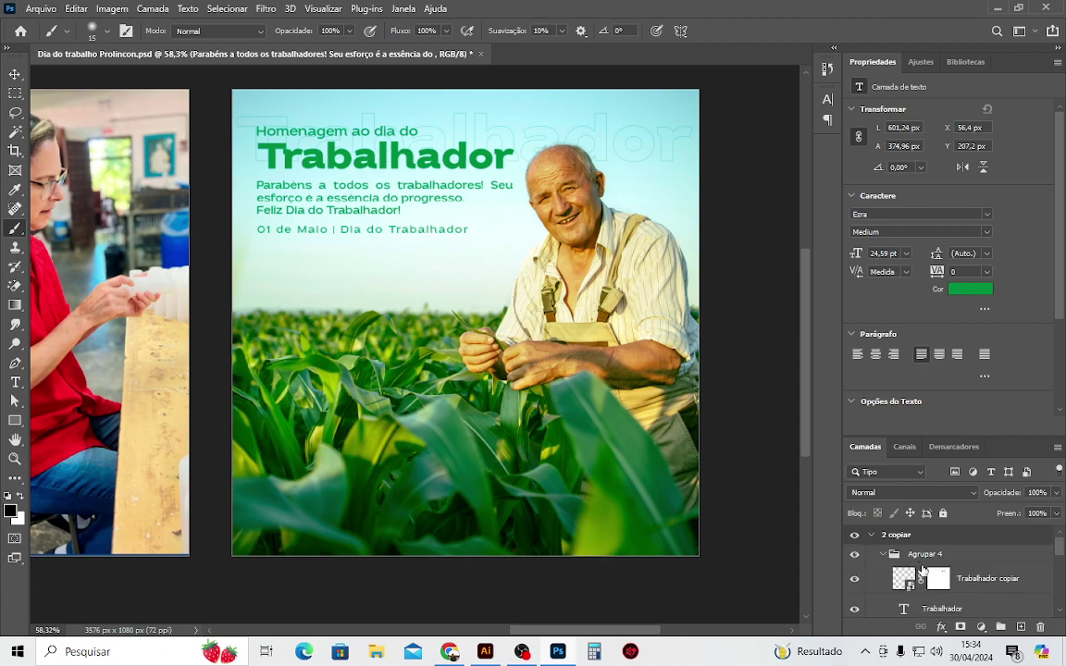
Capture the cop.agro header from the WhatsApp Copagro post with Lightshot and copy it.
click(449, 652)
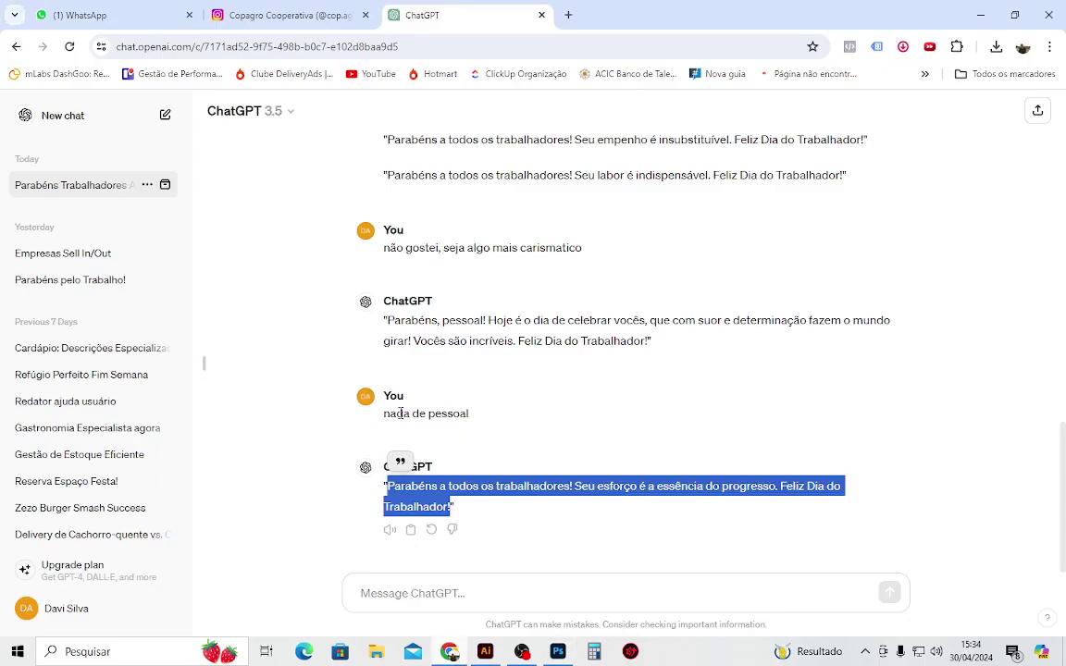
click(82, 13)
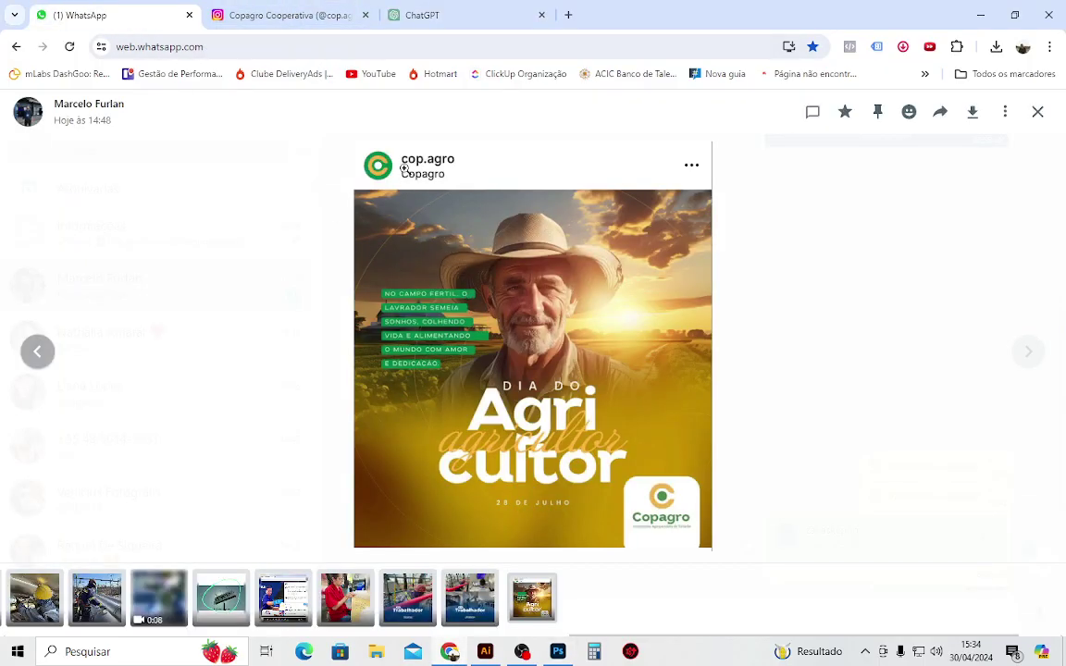
key(Print)
drag(356, 141, 465, 191)
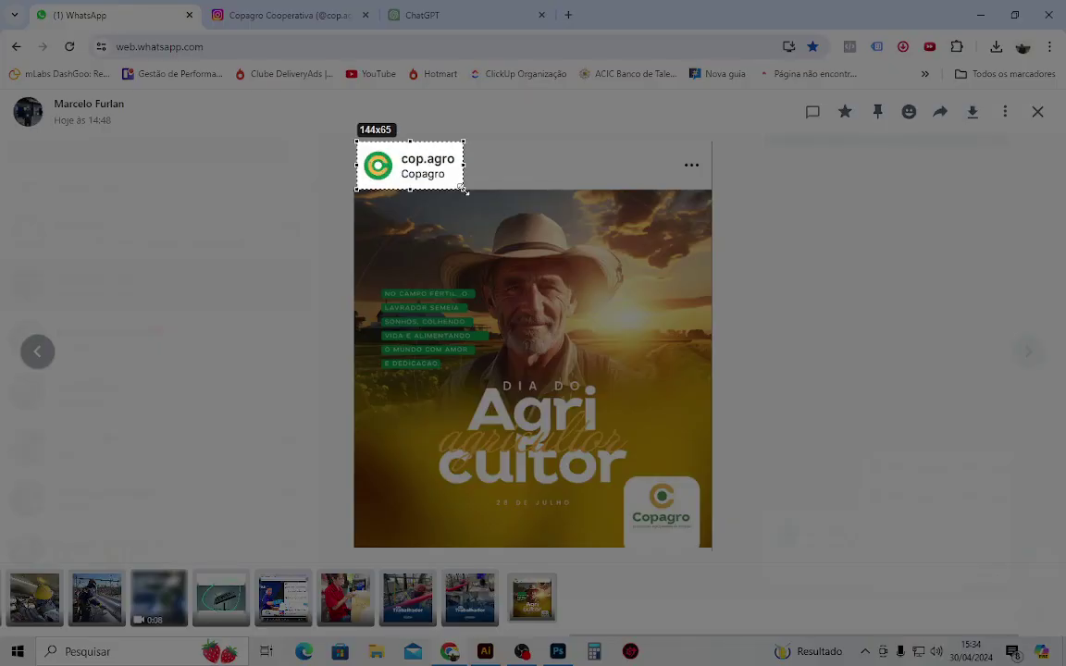
click(408, 204)
key(alt+Tab)
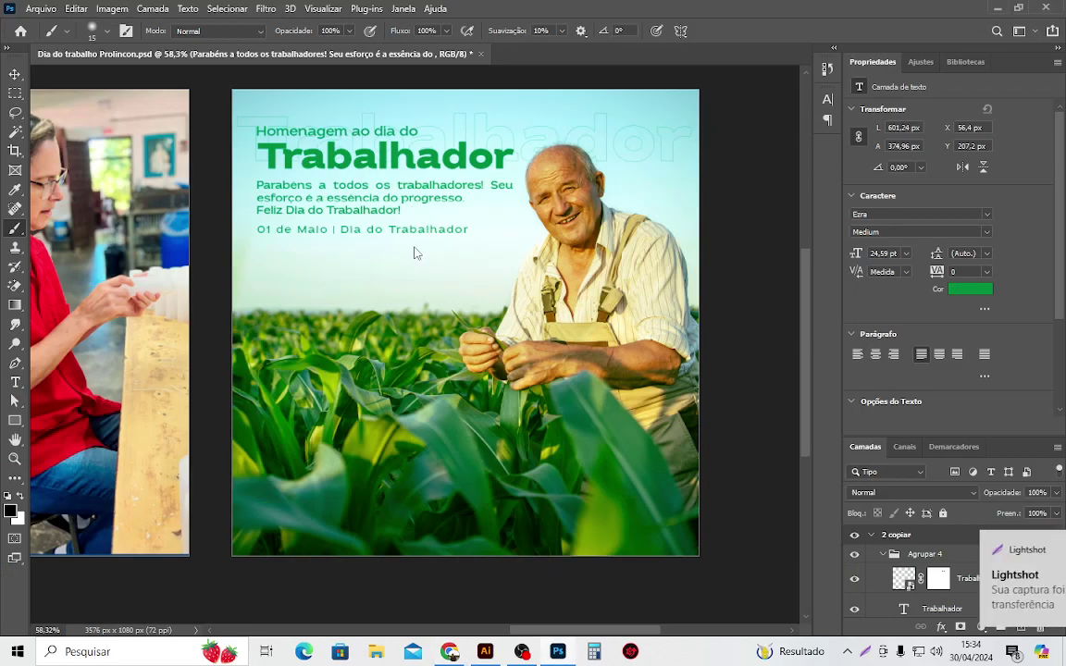
Paste the cop.agro logo as Camada 3, scale it to about 273%, and place it left of the farmer.
key(ctrl+v)
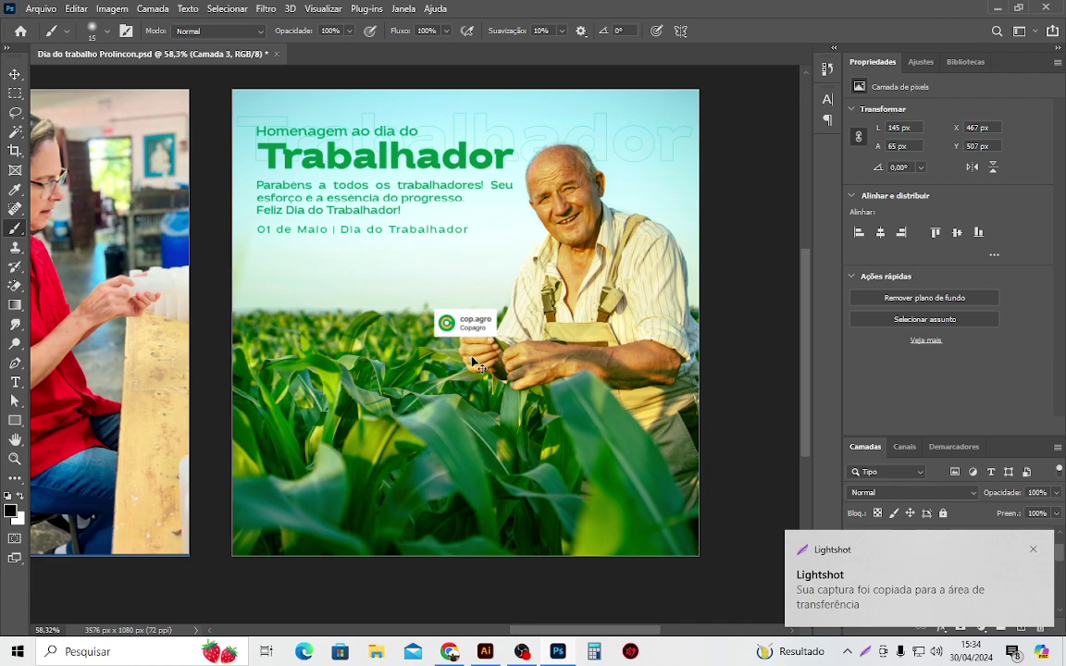
key(ctrl+t)
drag(496, 335, 574, 439)
key(Return)
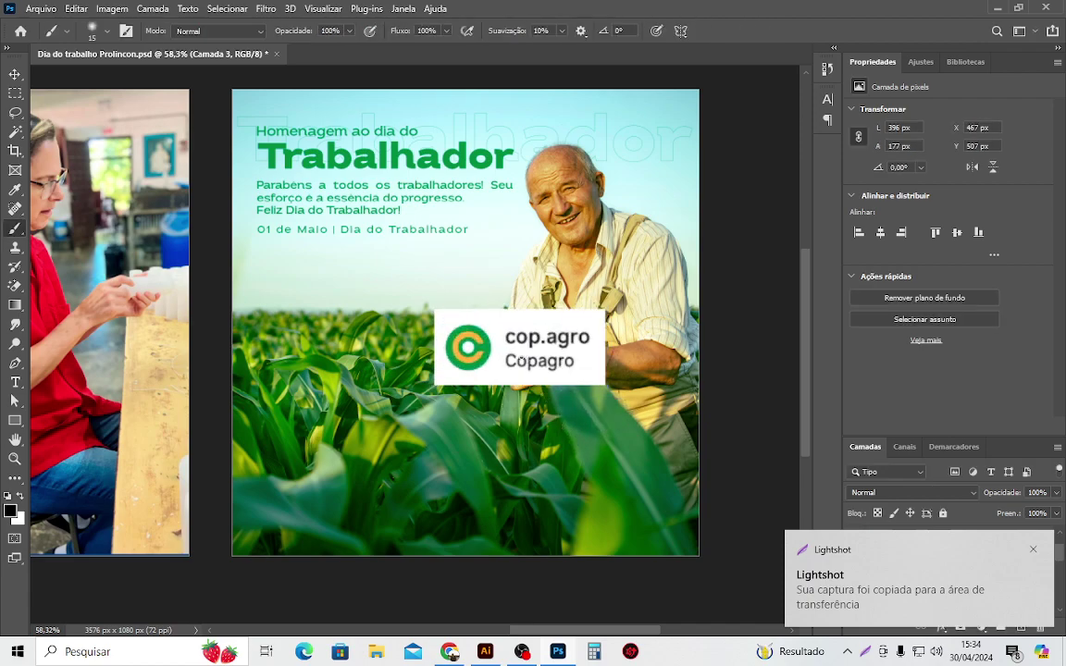
key(v)
drag(520, 359, 351, 306)
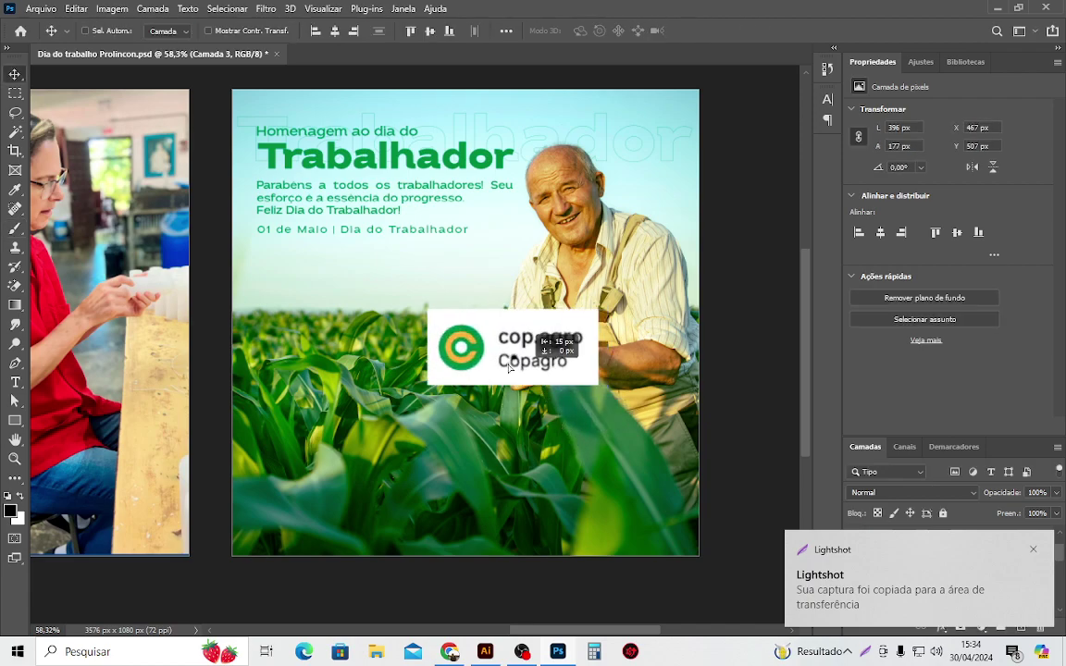
scroll(345, 359, up, 2)
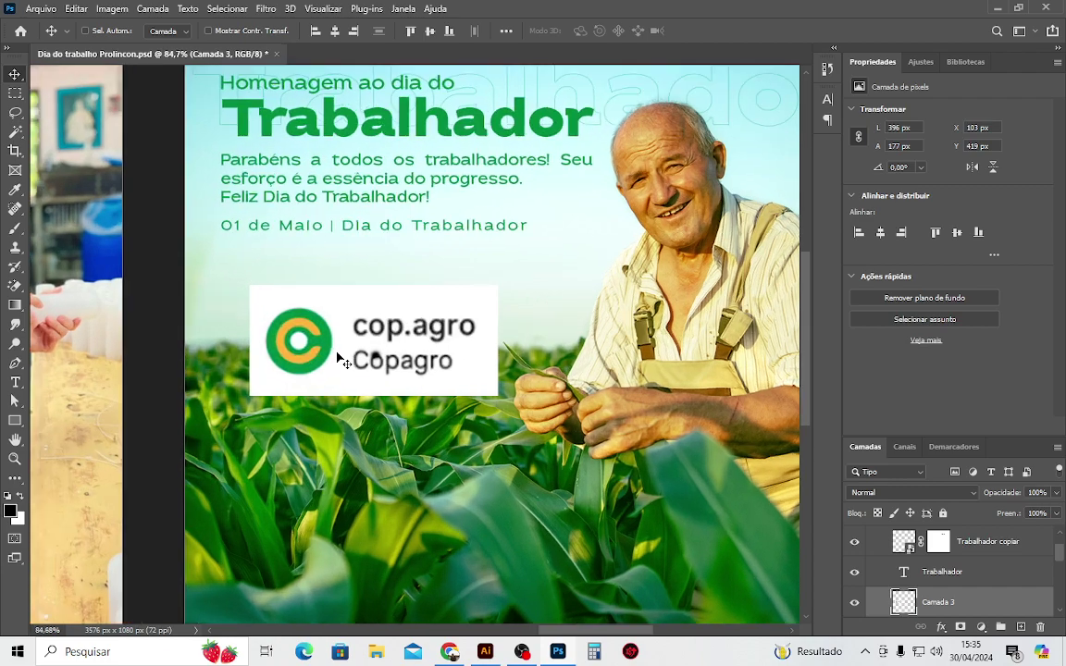
scroll(345, 361, up, 1)
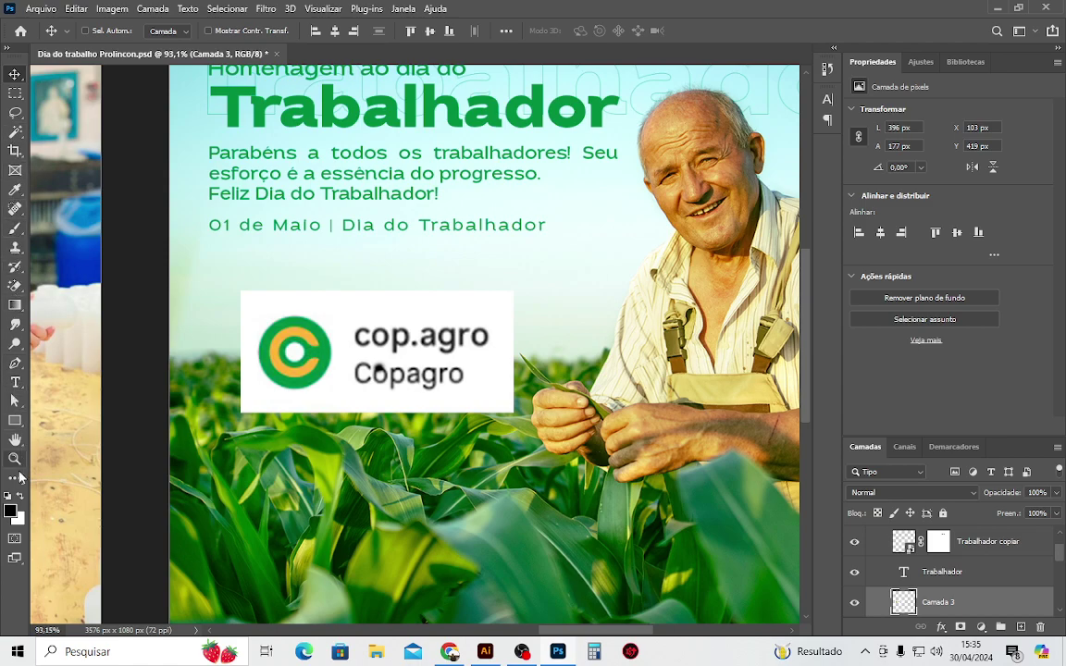
Sample the logo's orange as the foreground colour and switch to the Brush tool.
click(17, 269)
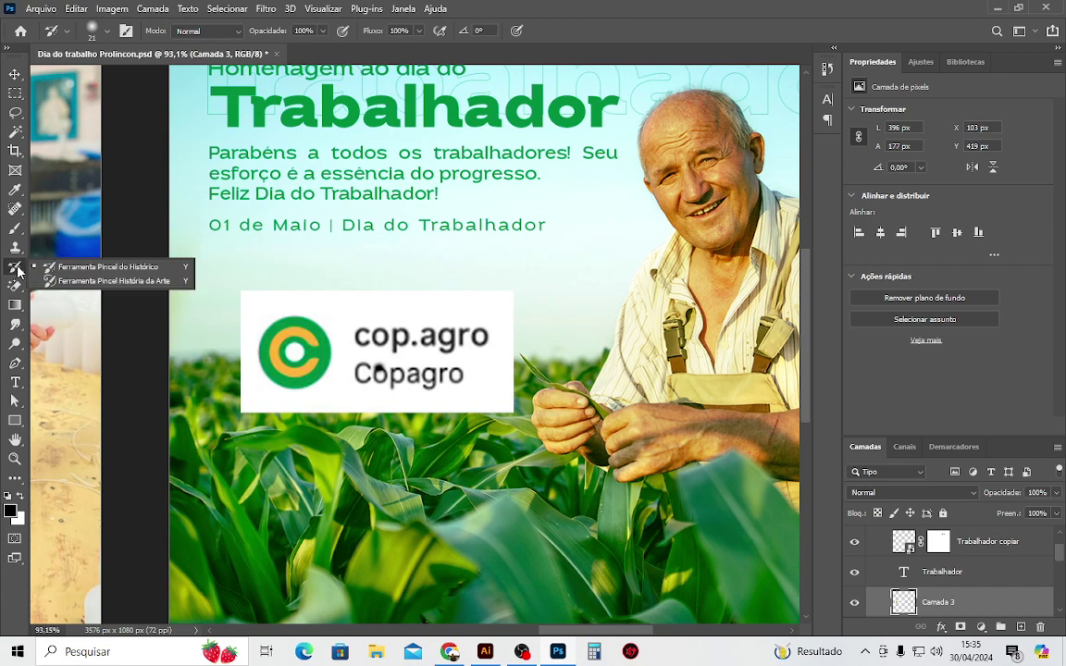
click(15, 189)
click(311, 330)
scroll(311, 329, down, 2)
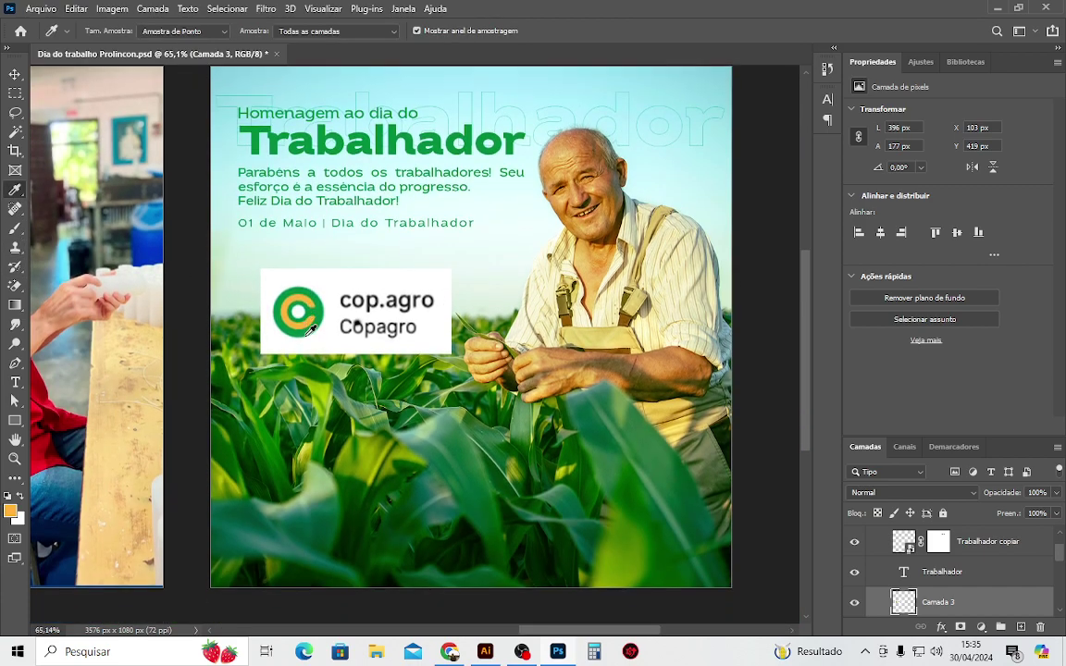
key(b)
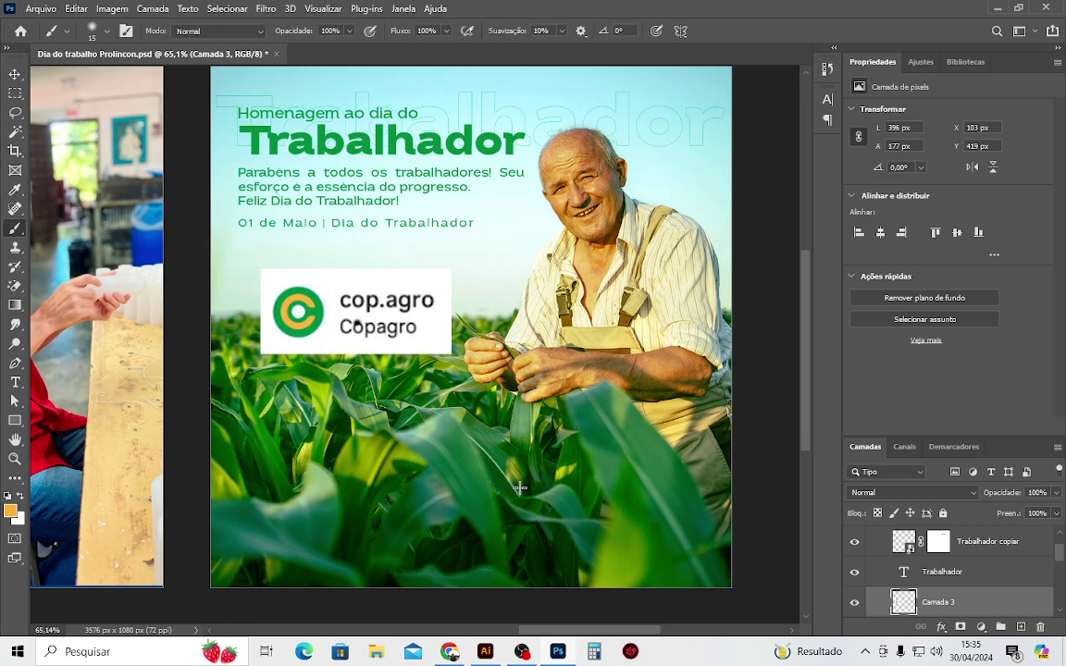
scroll(751, 489, down, 1)
scroll(933, 548, up, 1)
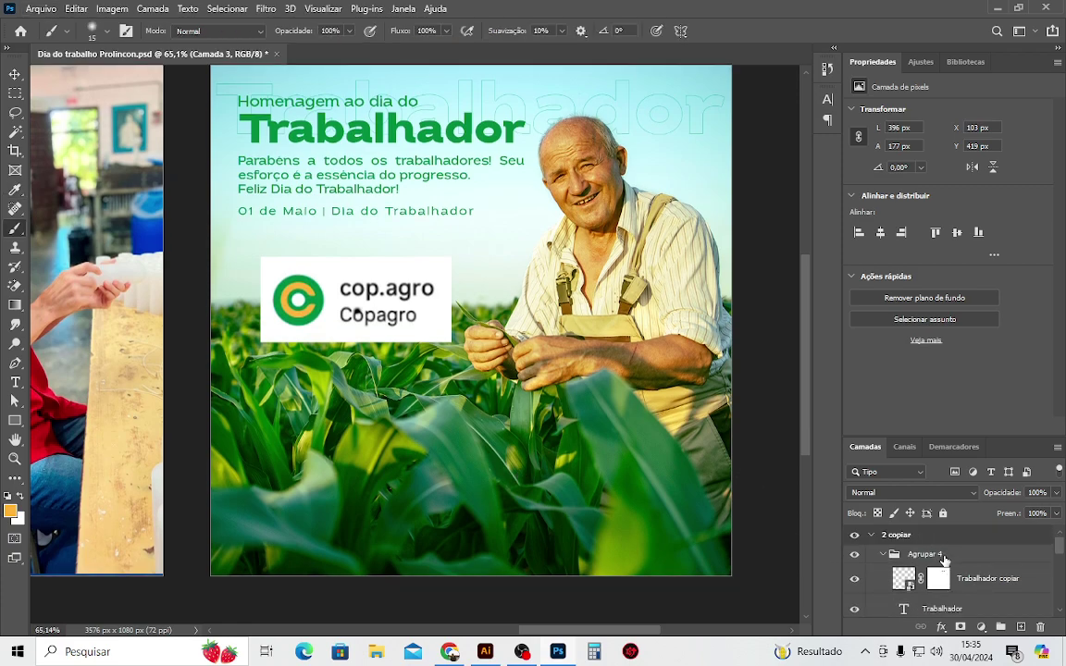
Add Camada 4 inside Agrupar 4, trial a 1500 px orange glow in Divisão mode, then undo the strokes.
key(ctrl+shift+alt+n)
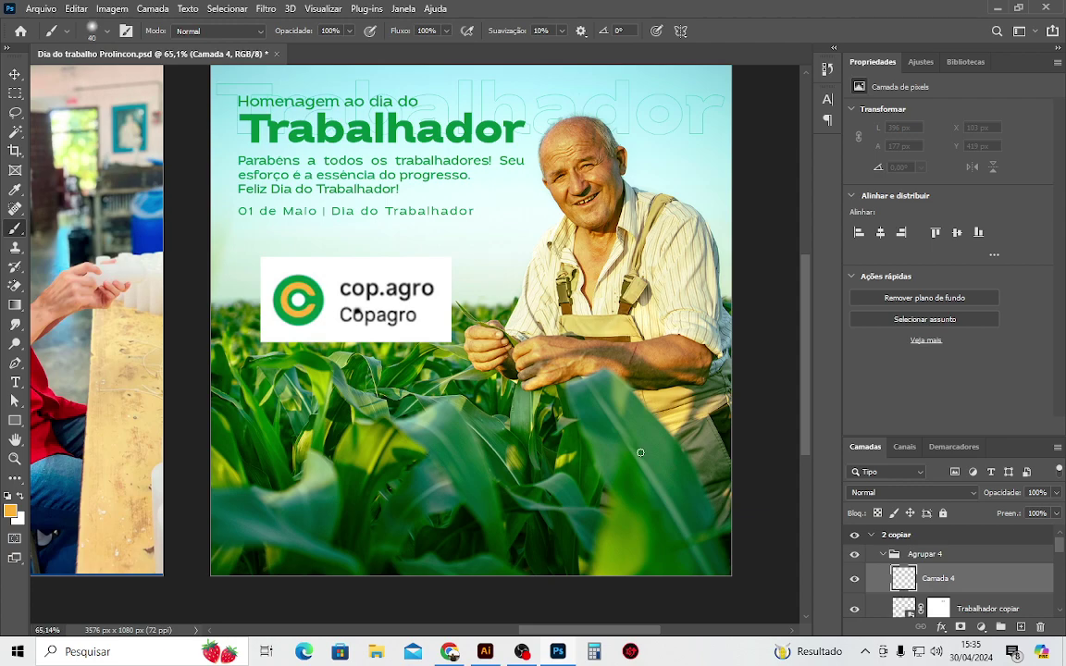
key(bracketright)
key(bracketright)
key(bracketright)
key(bracketright)
key(bracketright)
key(bracketright)
key(bracketright)
key(bracketright)
key(bracketright)
key(bracketright)
key(bracketright)
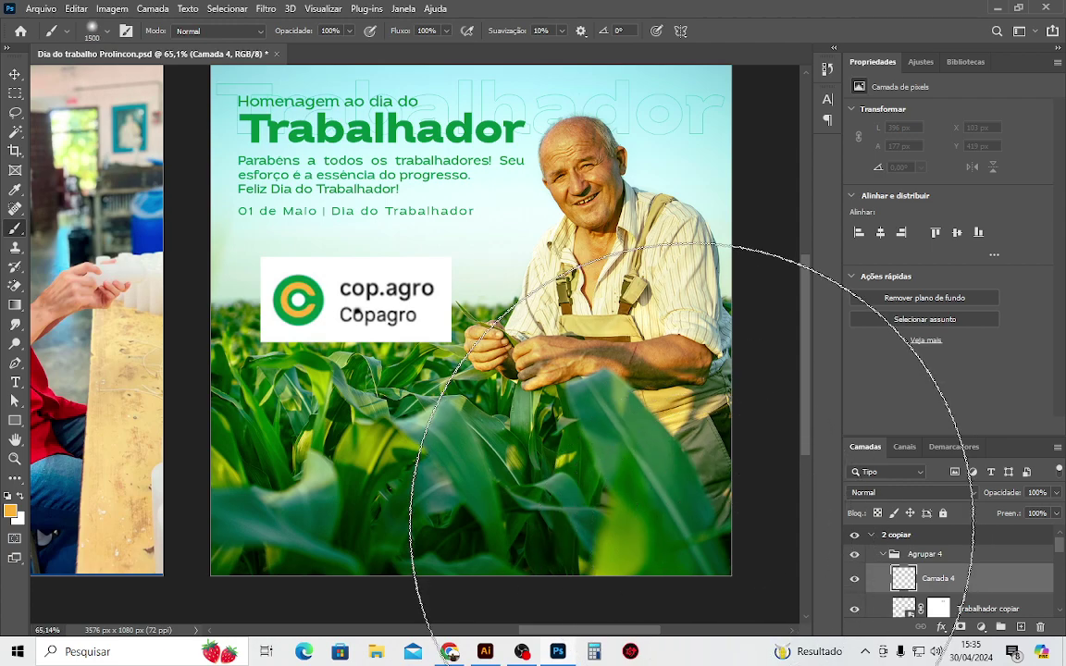
click(691, 524)
scroll(224, 495, down, 2)
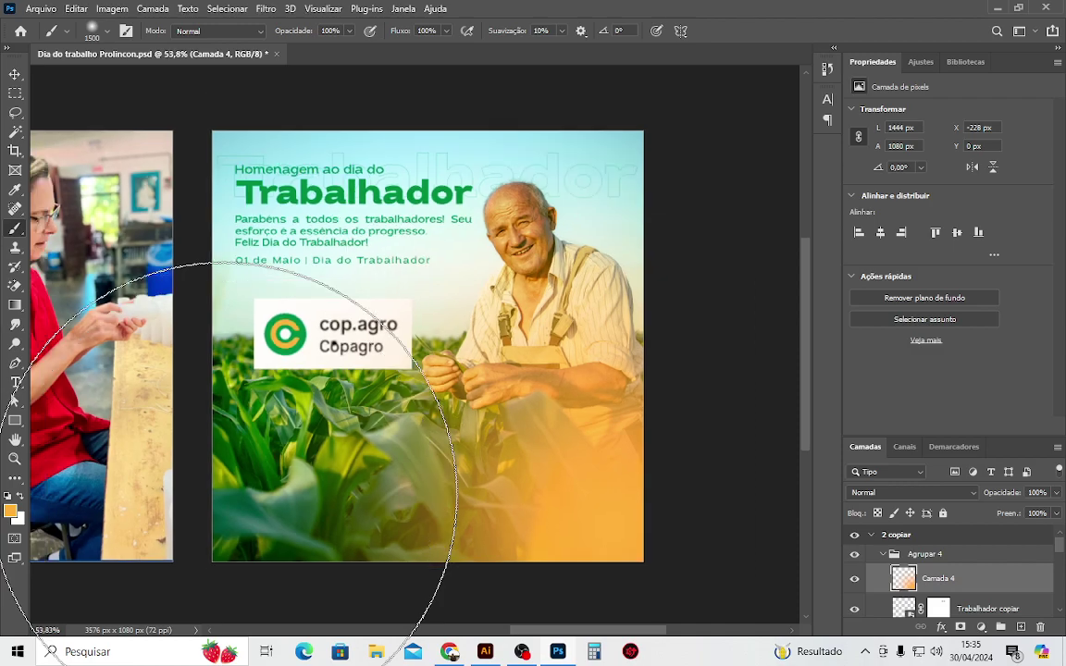
scroll(227, 486, down, 1)
drag(227, 481, 722, 83)
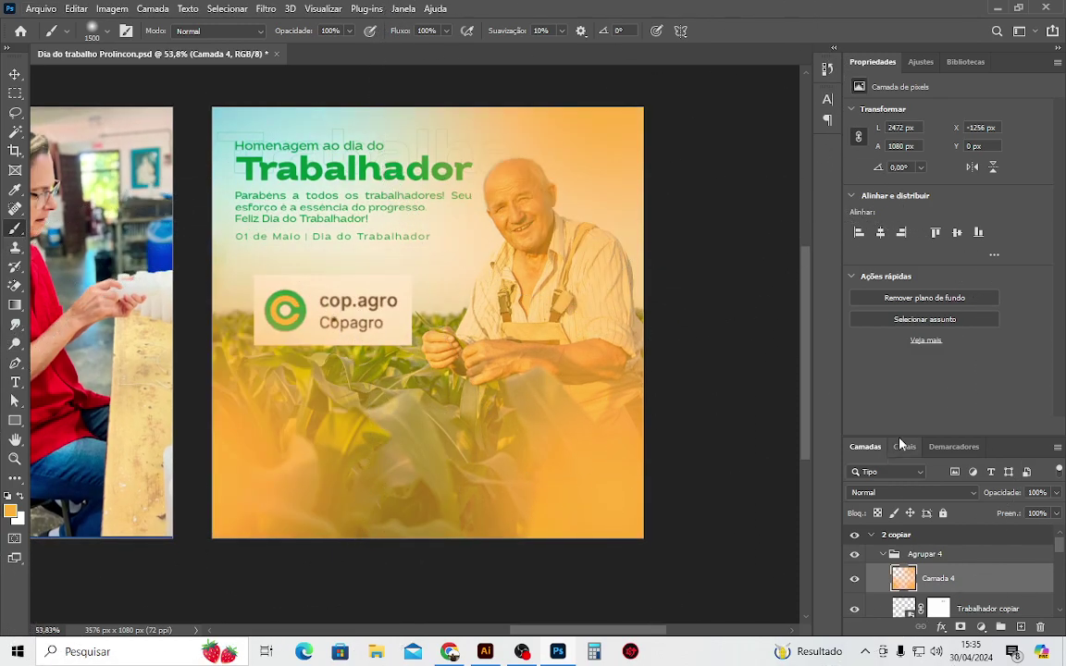
click(898, 495)
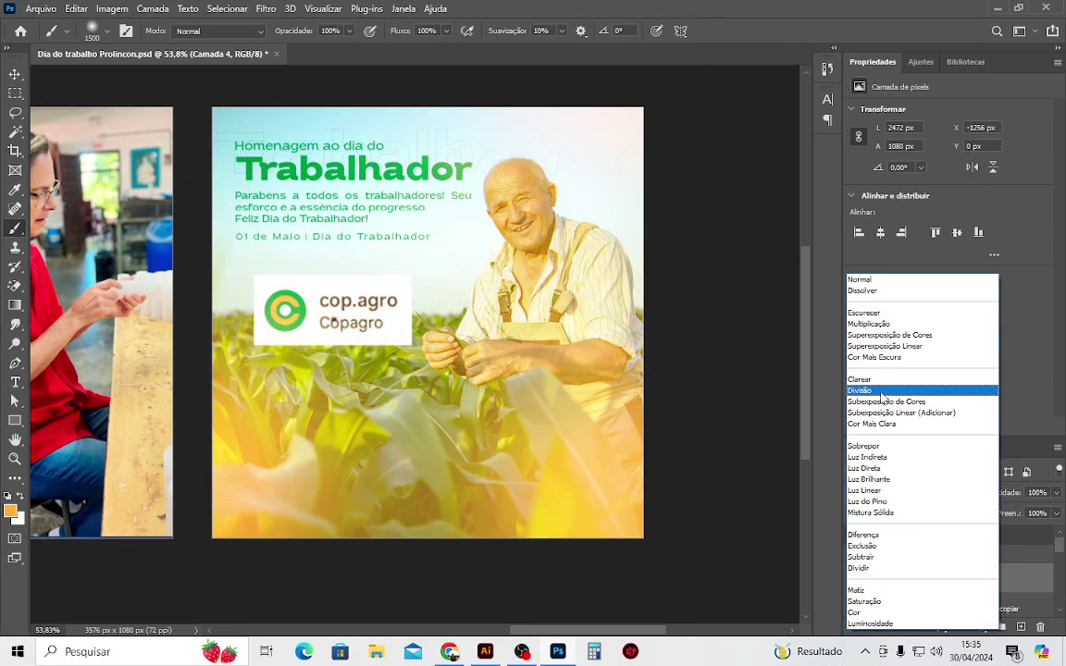
click(881, 393)
key(ctrl+z)
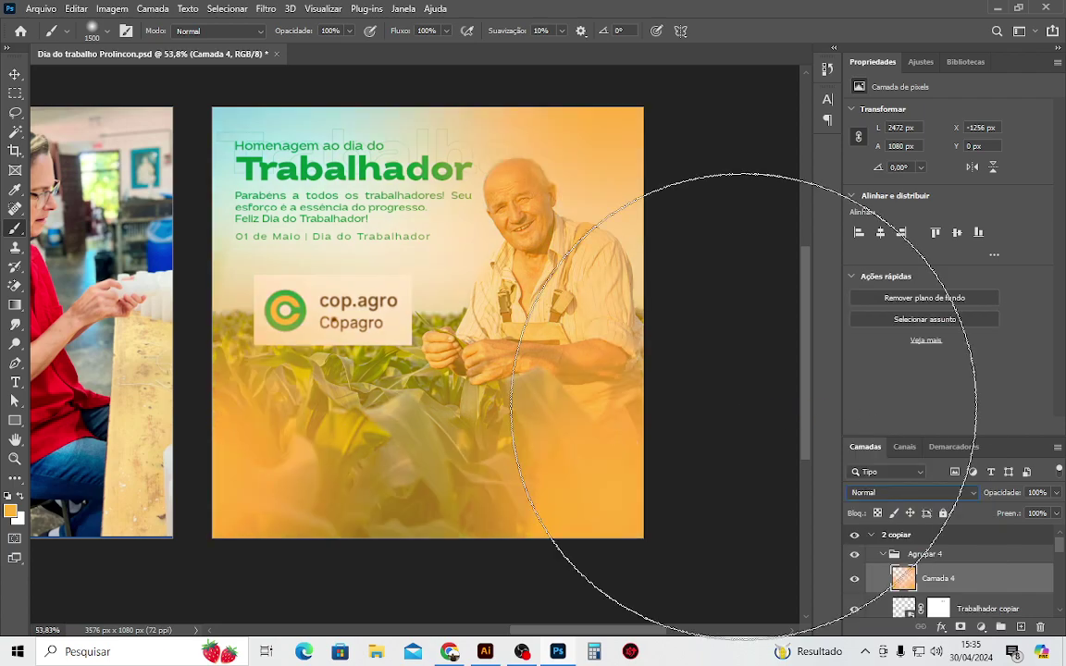
key(ctrl+z)
key(ctrl+z)
key(ctrl+z)
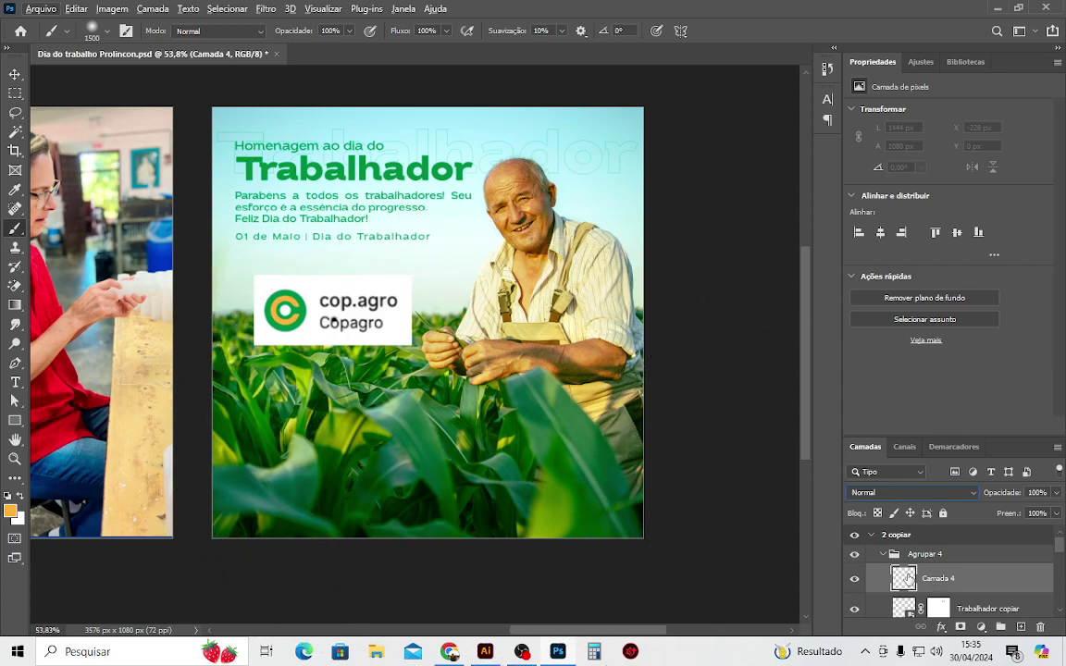
Keep Camada 4 at Normal blend and select it in Agrupar 4 as the insertion point.
click(948, 608)
click(942, 574)
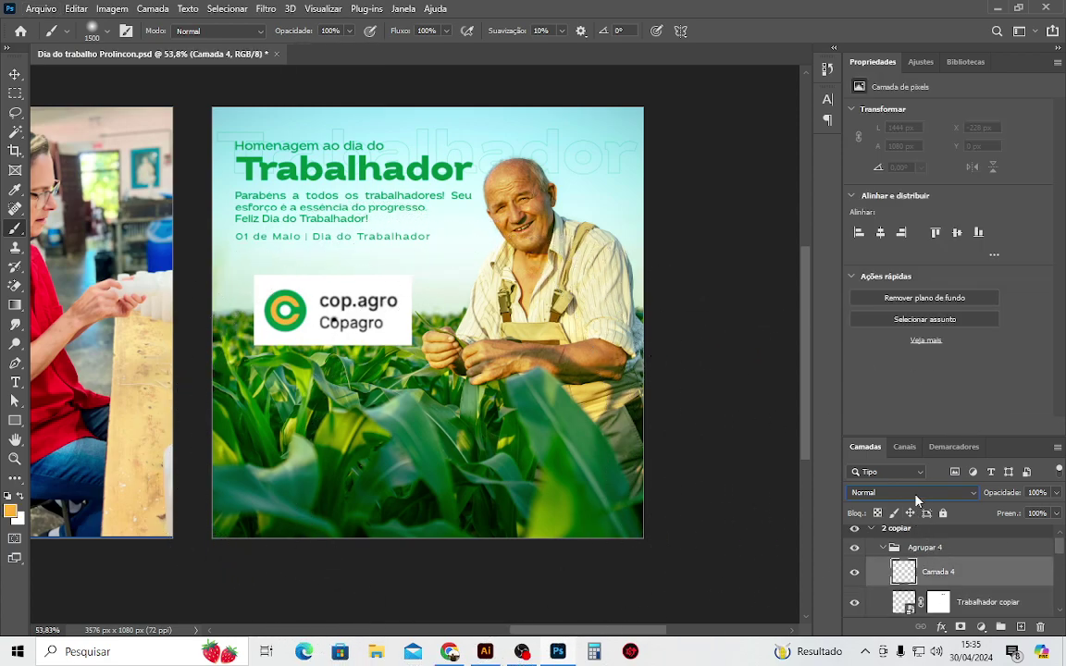
click(917, 492)
click(875, 280)
click(1005, 494)
click(999, 548)
click(952, 555)
Create Camada 5 and dab a 300 px orange glow into the corn below the farmer's hands.
key(ctrl+shift+alt+n)
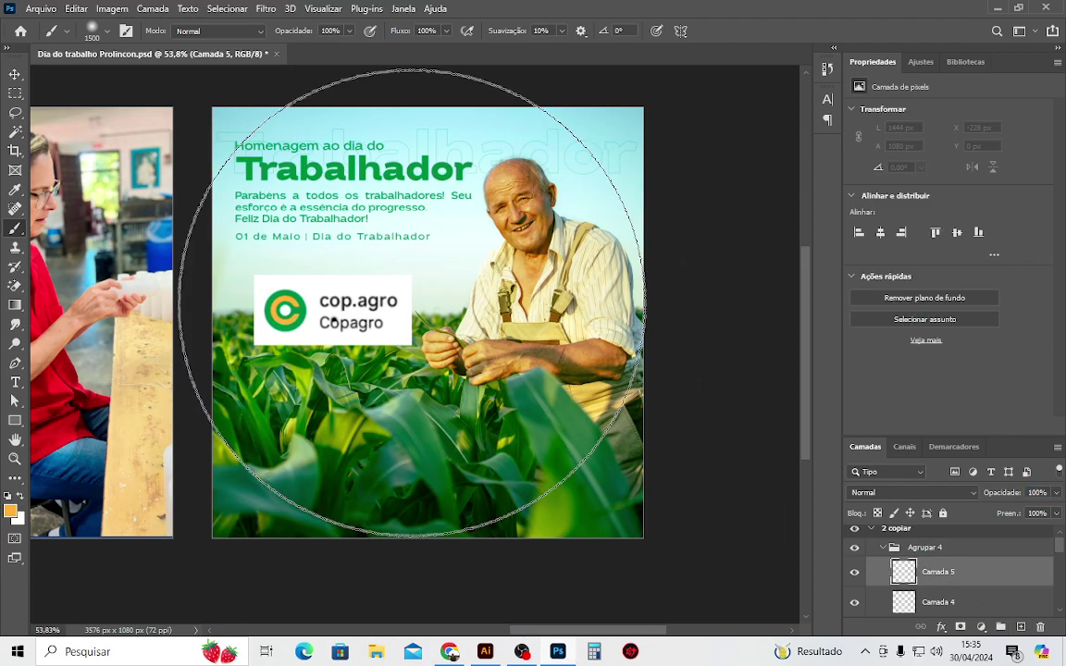
scroll(632, 226, down, 2)
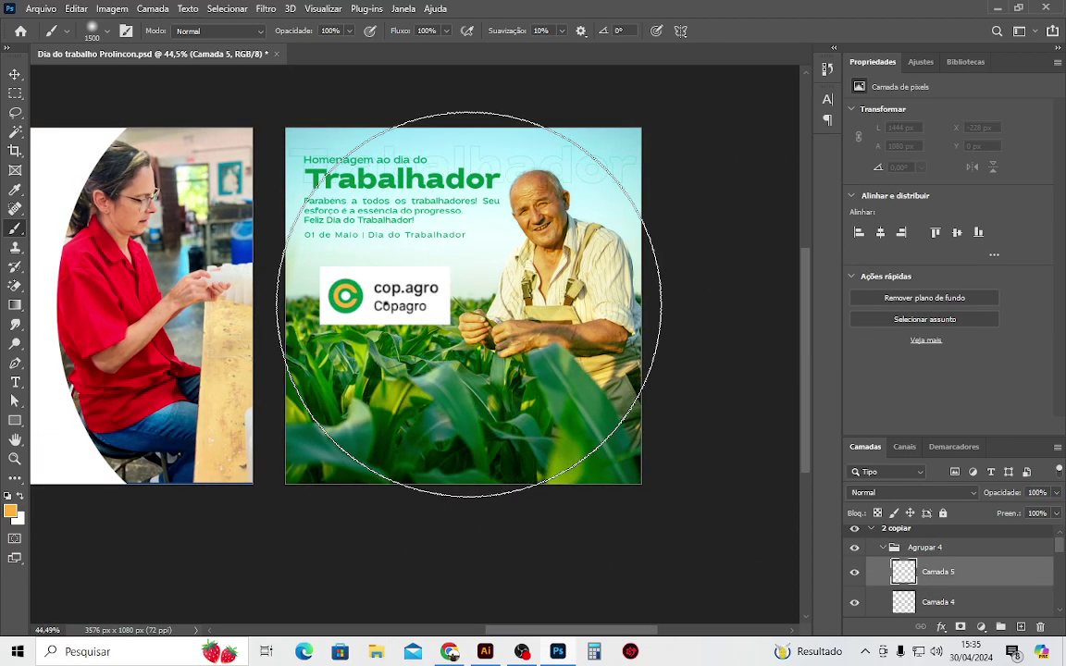
key(bracketleft)
key(bracketleft)
key(bracketleft)
key(bracketleft)
key(bracketleft)
key(bracketleft)
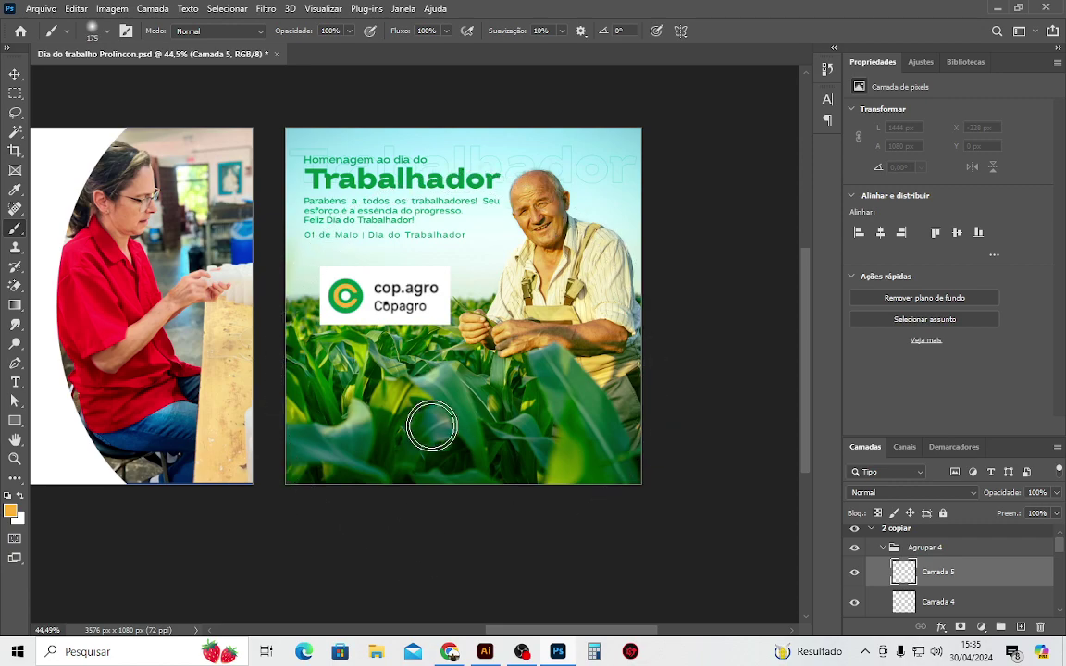
key(bracketright)
key(bracketright)
key(bracketright)
click(461, 417)
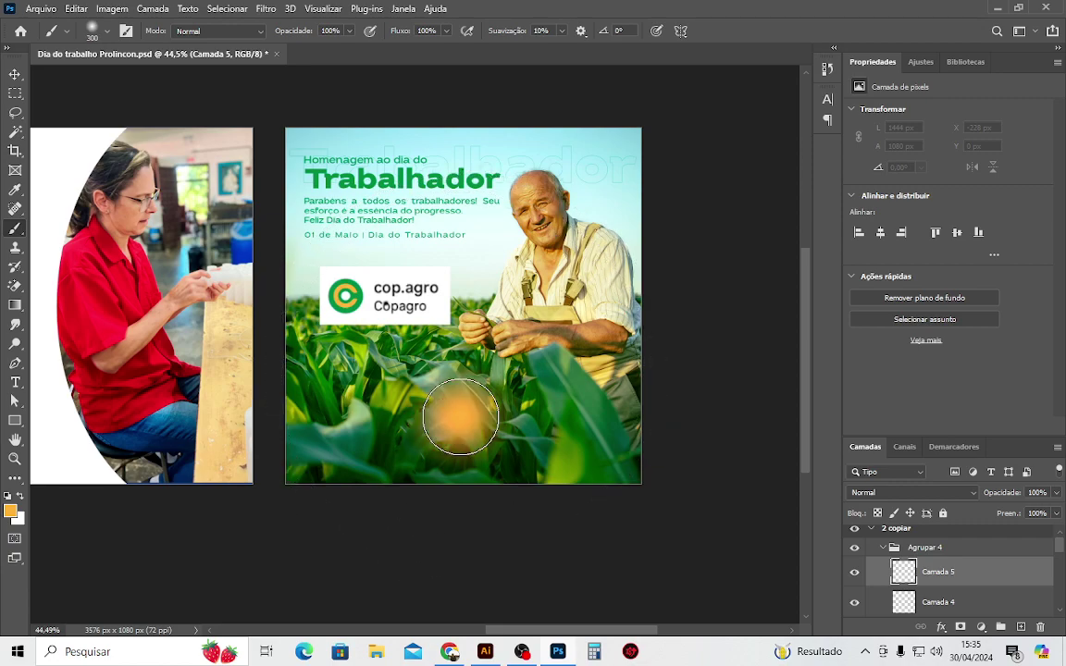
click(10, 510)
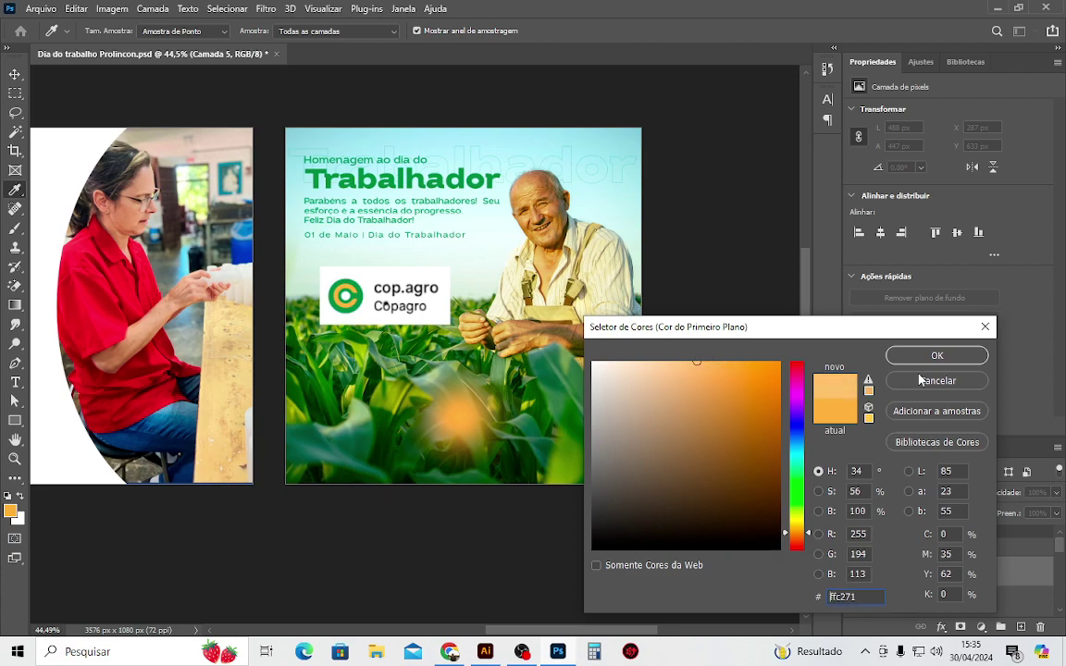
Add a paler ffd399 dab at the glow's centre, shrinking the brush to 90 px.
key(Return)
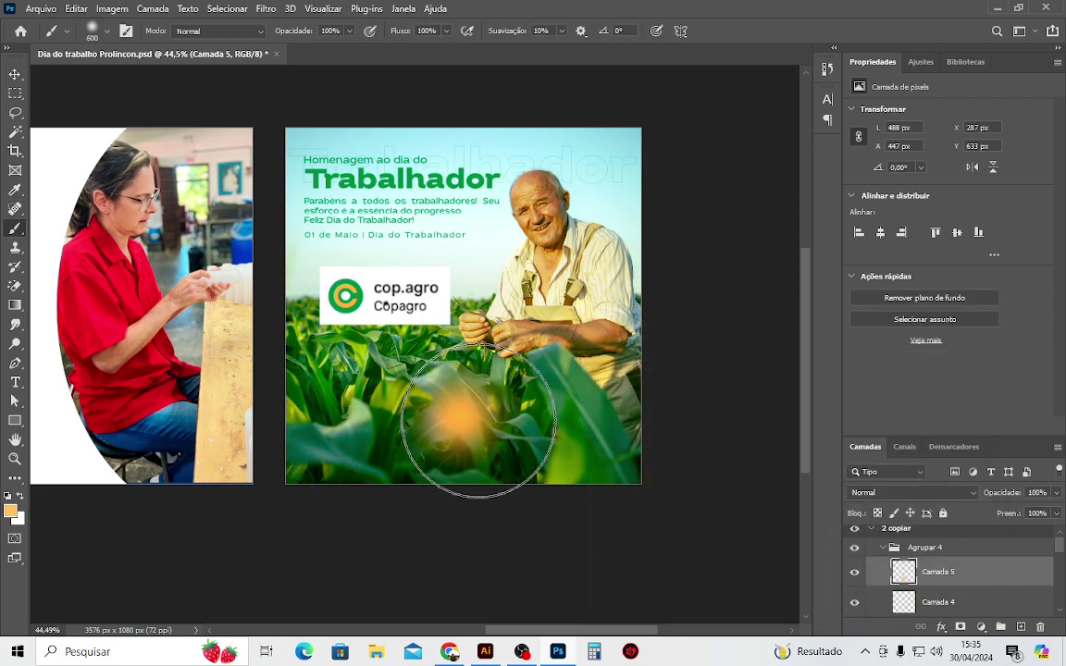
click(442, 413)
key(bracketleft)
key(bracketleft)
key(bracketleft)
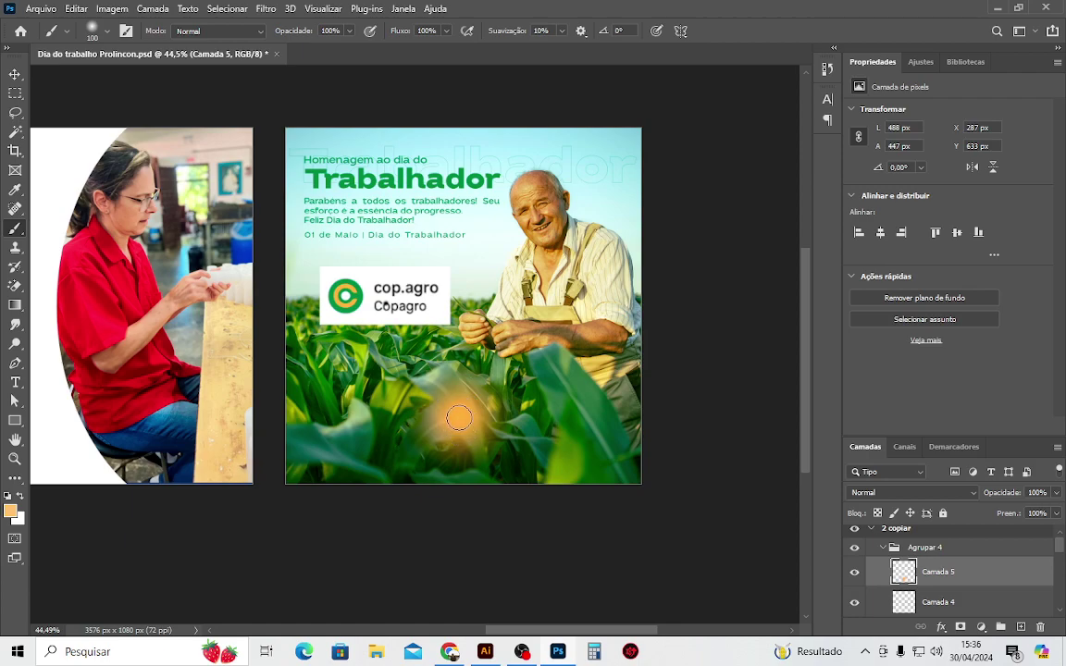
click(10, 511)
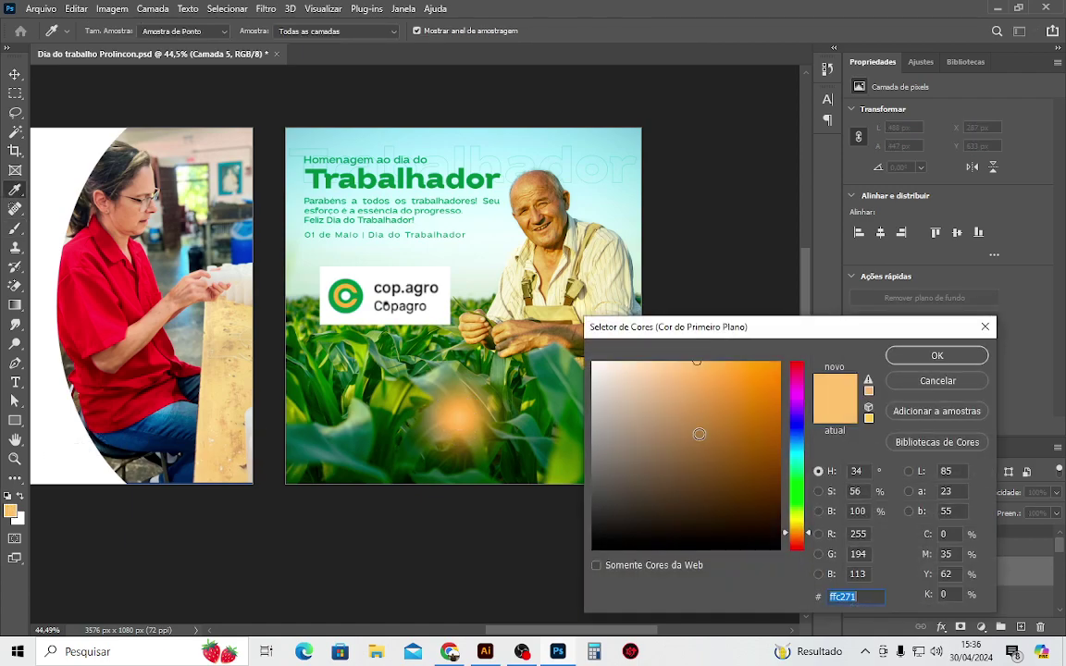
click(926, 359)
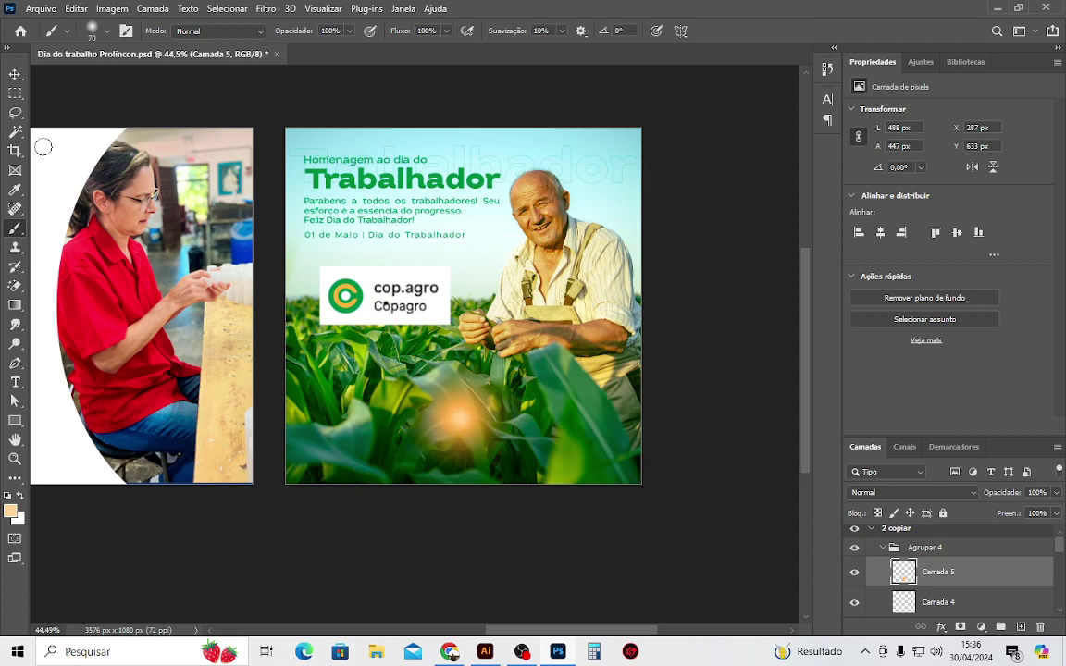
Set Camada 5's blend mode to Divisão.
click(14, 73)
click(888, 491)
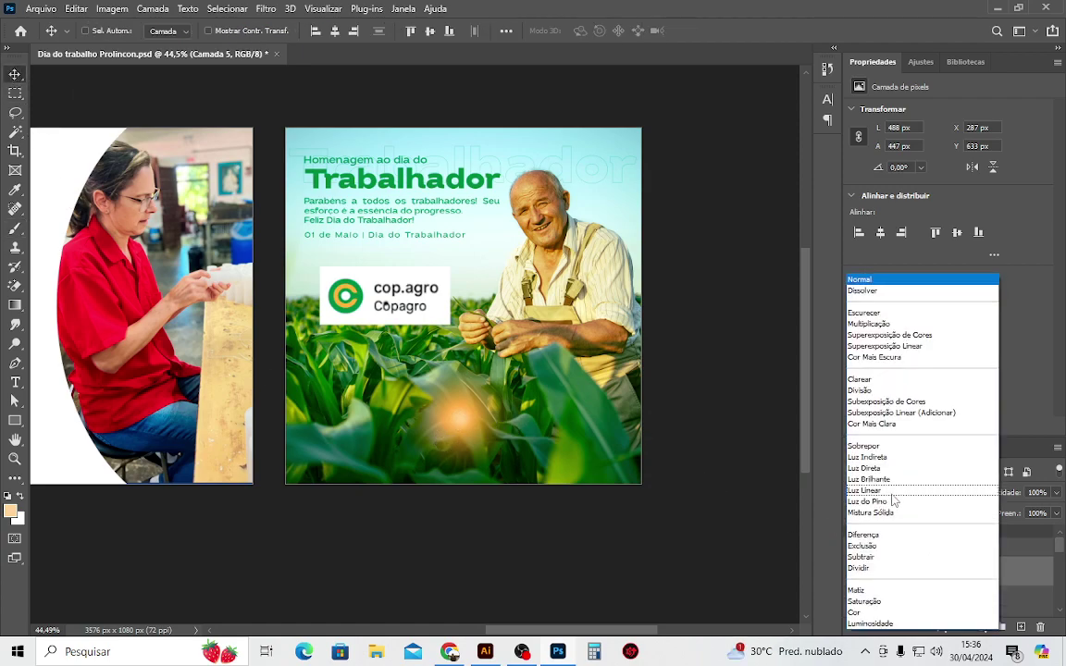
click(886, 395)
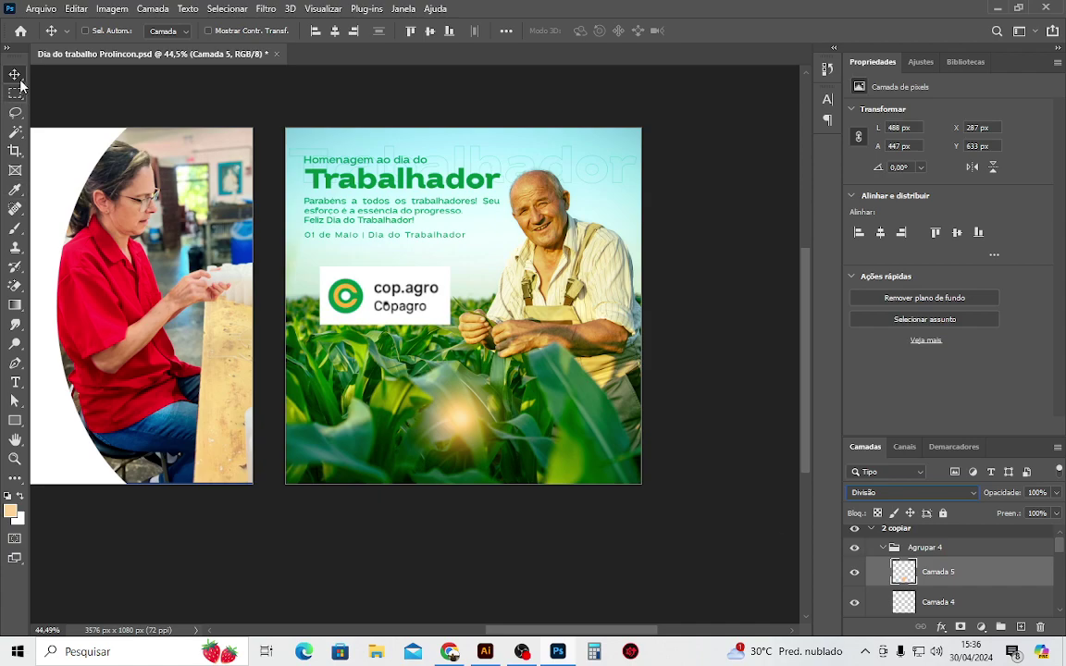
Scale the Camada 5 glow to about 395% over the lower right, then Alt-drag a copy upward.
key(ctrl+t)
drag(541, 484, 705, 637)
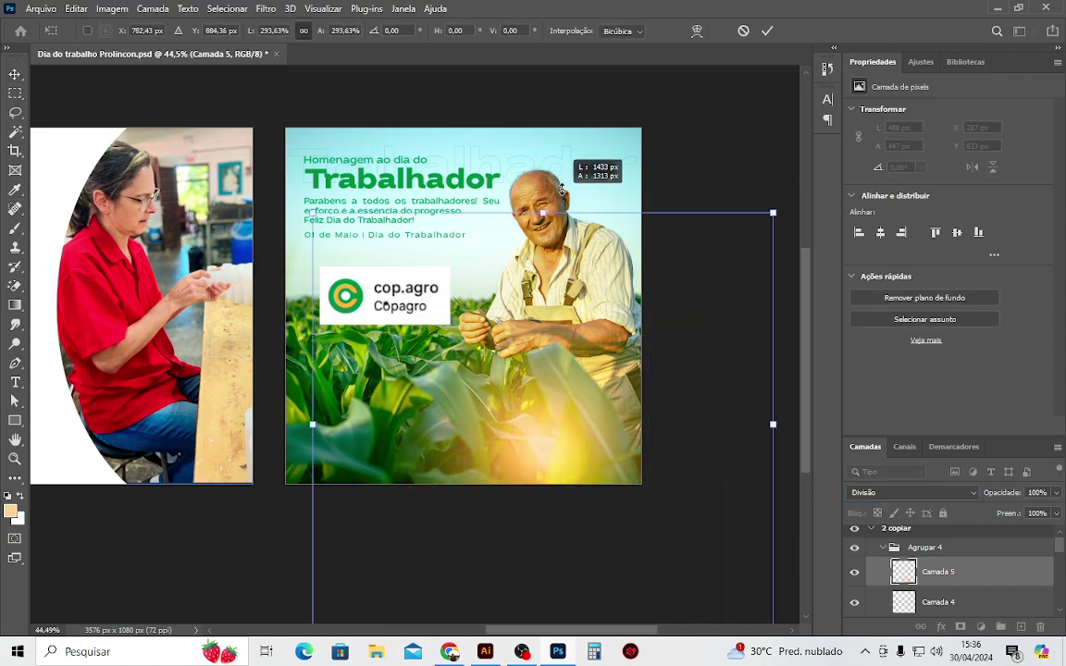
drag(536, 333, 784, 185)
mouse_move(506, 483)
mouse_down()
mouse_move(674, 484)
mouse_move(598, 219)
mouse_move(644, 198)
mouse_up()
mouse_move(672, 357)
mouse_down()
mouse_move(725, 548)
mouse_move(706, 547)
mouse_up()
key(Return)
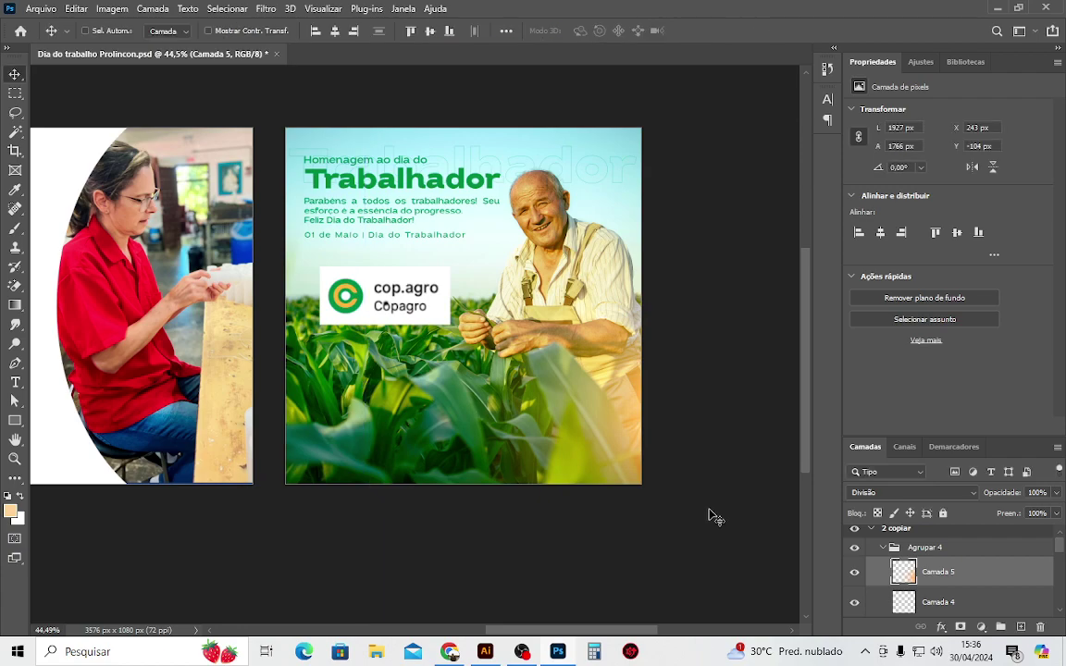
mouse_move(716, 435)
mouse_down()
mouse_move(258, 384)
mouse_move(275, 404)
mouse_move(596, 134)
mouse_up()
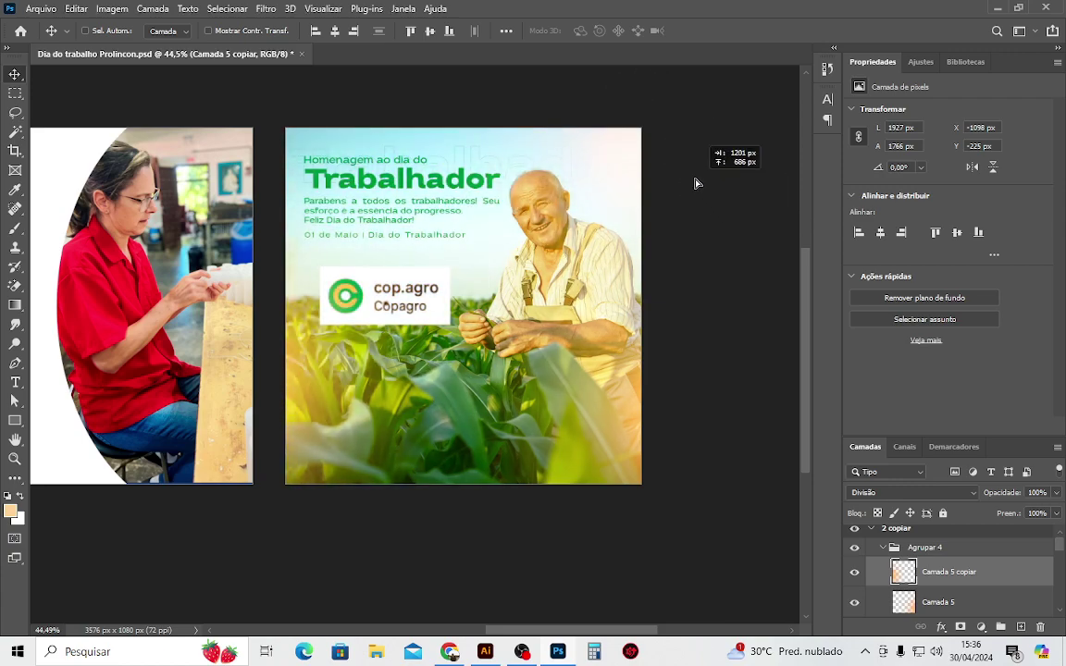
Duplicate the glow again and place the copy over the farmer's upper body.
mouse_move(596, 134)
mouse_down()
mouse_move(626, 138)
mouse_move(607, 131)
mouse_up()
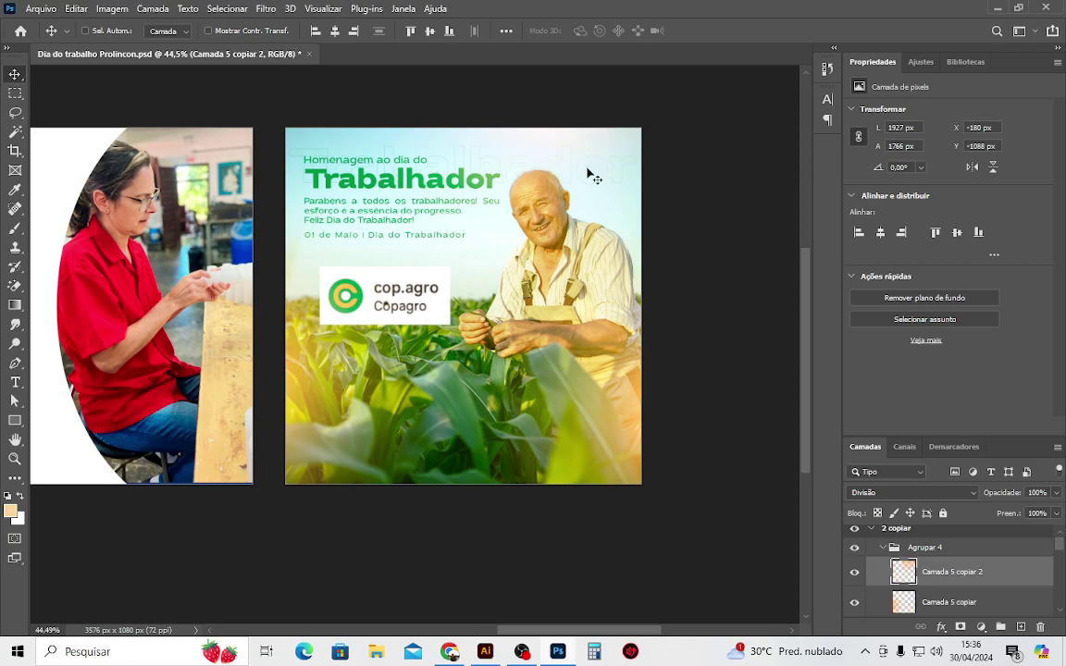
scroll(612, 239, up, 3)
drag(546, 276, 608, 241)
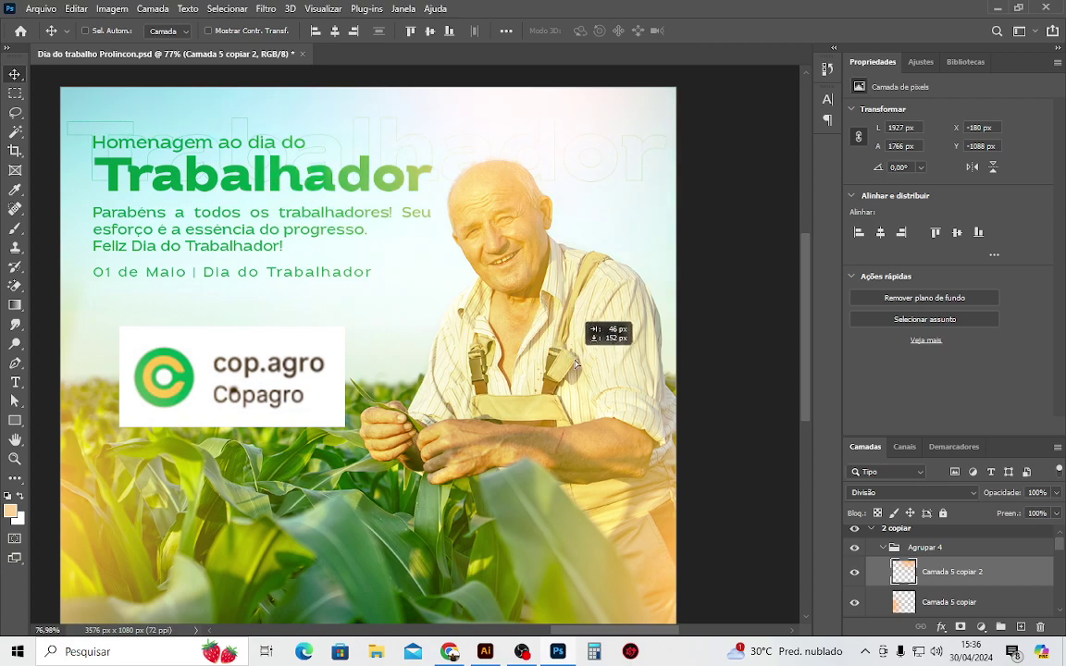
drag(608, 241, 563, 323)
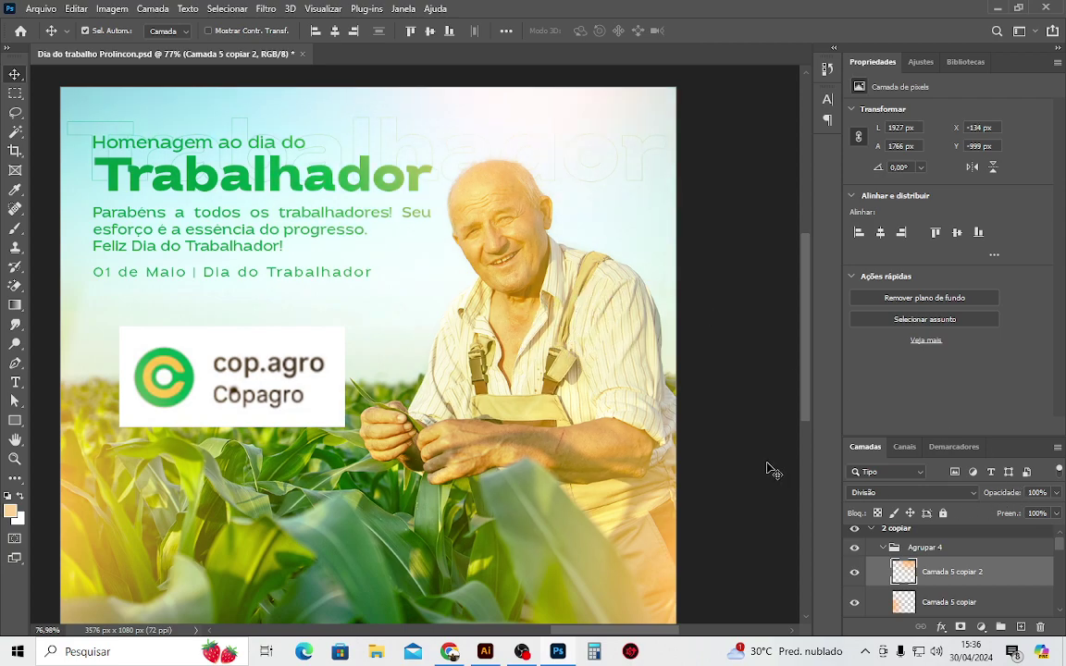
Scale Camada 5 copiar 2 to about 45% at 57% opacity beside the farmer's head.
key(ctrl+t)
drag(549, 555, 672, 328)
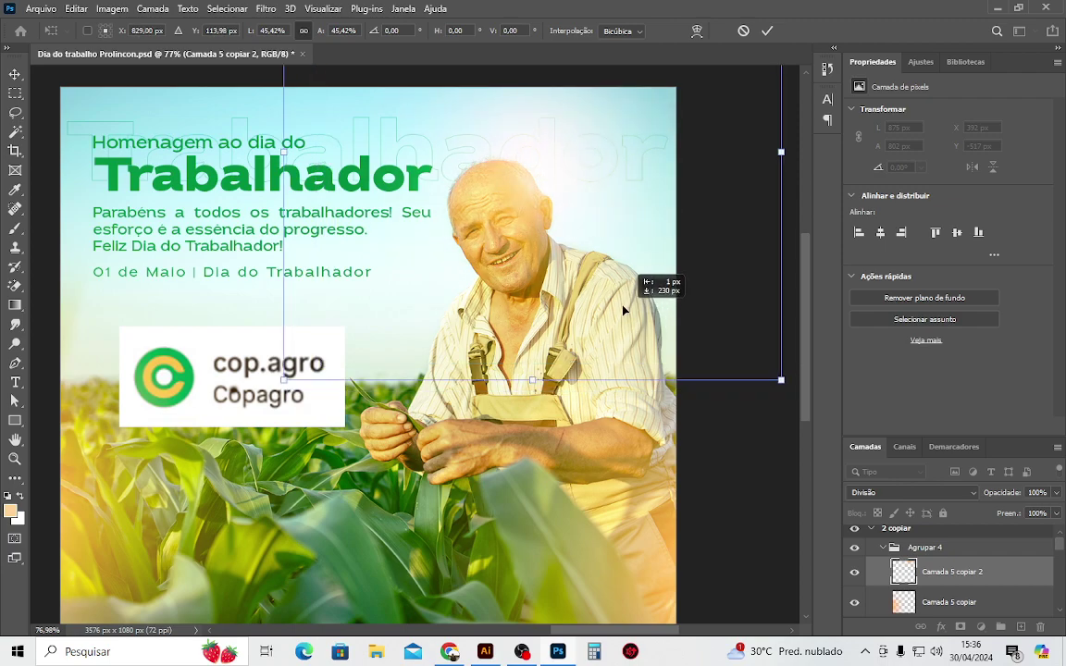
mouse_move(671, 328)
mouse_down()
mouse_move(643, 304)
mouse_move(648, 358)
mouse_up()
drag(998, 497, 966, 495)
mouse_move(662, 313)
mouse_down()
mouse_move(607, 294)
mouse_move(651, 308)
mouse_up()
key(Return)
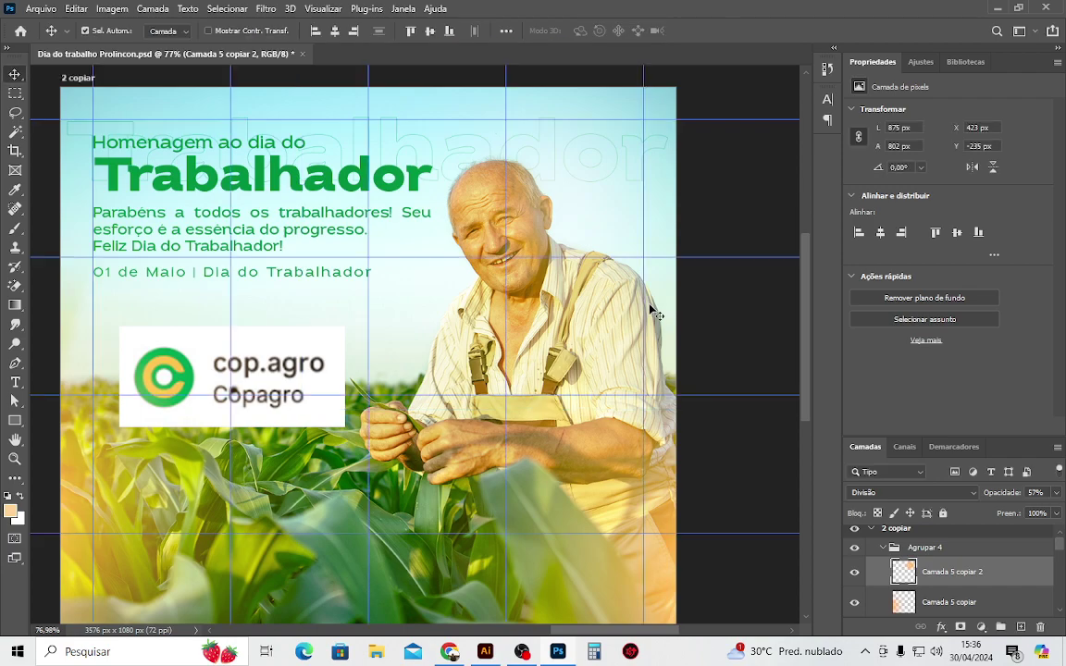
key(ctrl+0)
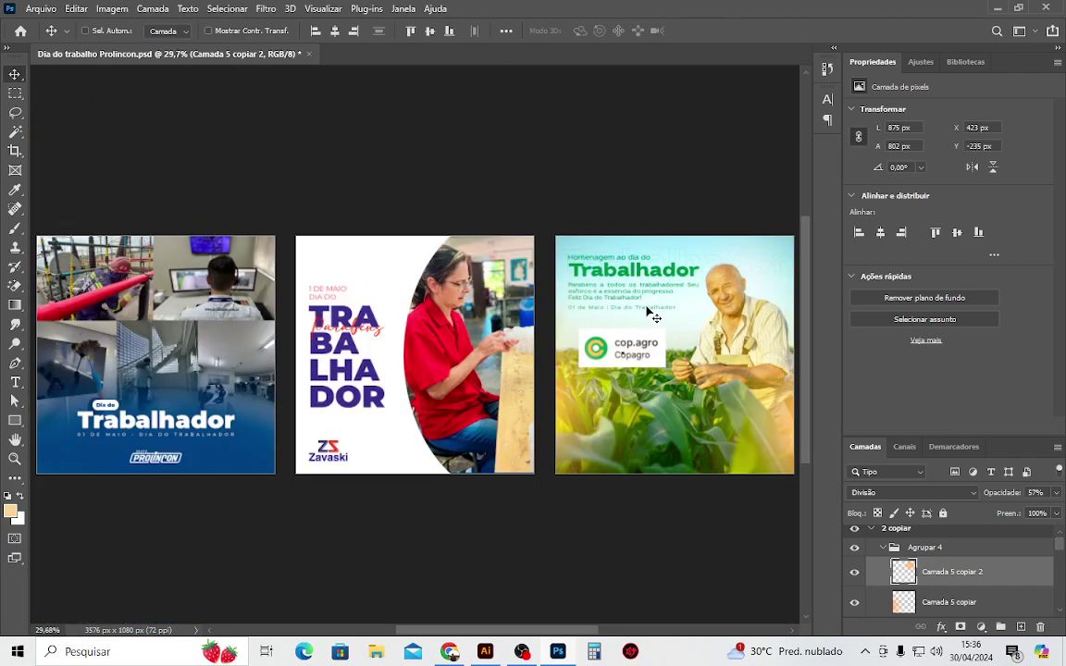
Try deleting the Camada 5 copiar glow, then undo to restore it.
ctrl+click(628, 347)
key(Delete)
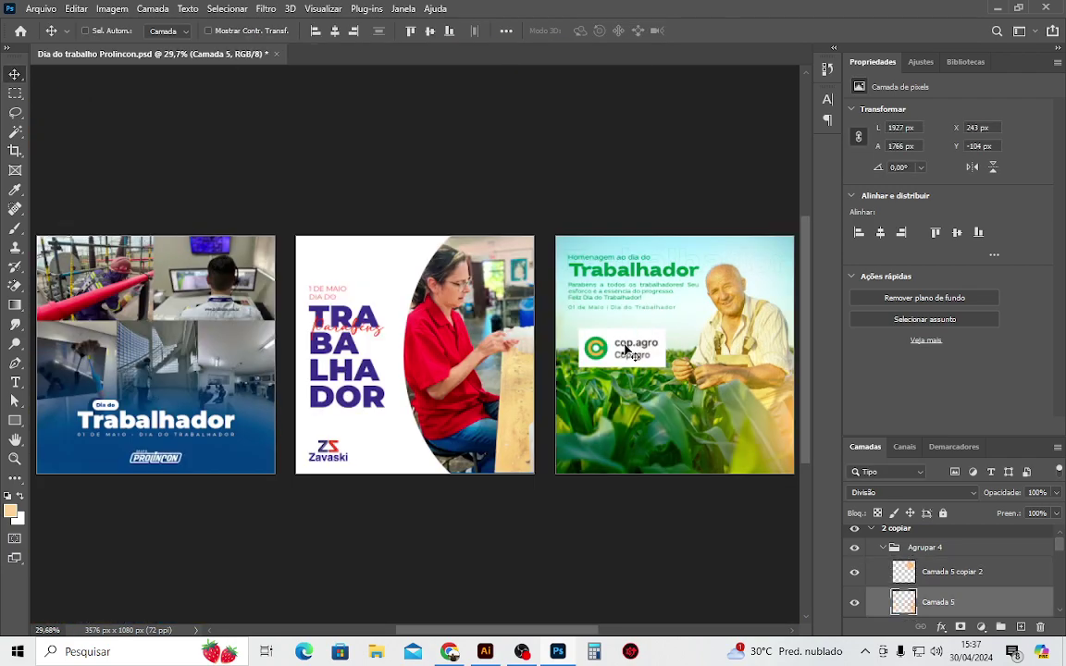
key(ctrl+z)
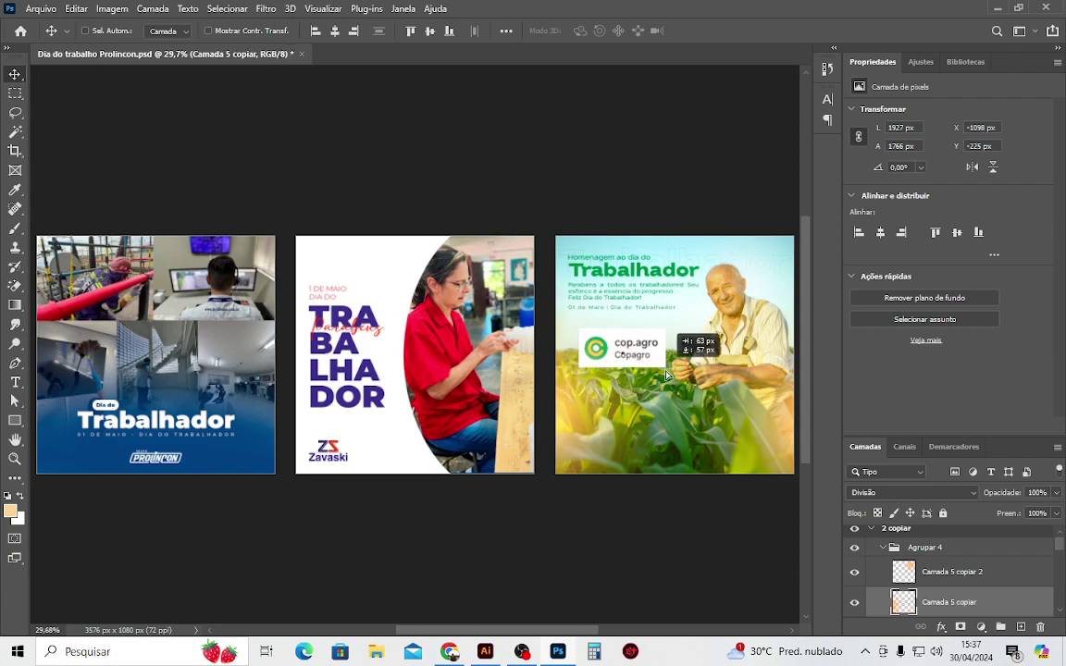
Select the cop.agro logo layer, Camada 3, and delete it from the farmer artboard.
scroll(654, 370, up, 3)
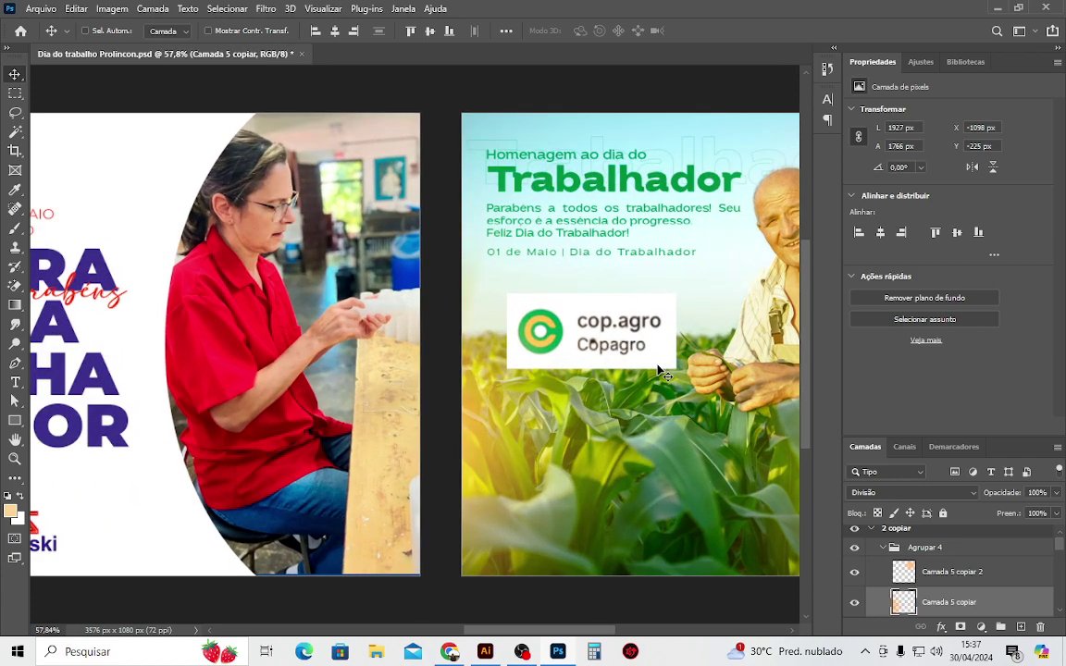
ctrl+click(666, 368)
key(Delete)
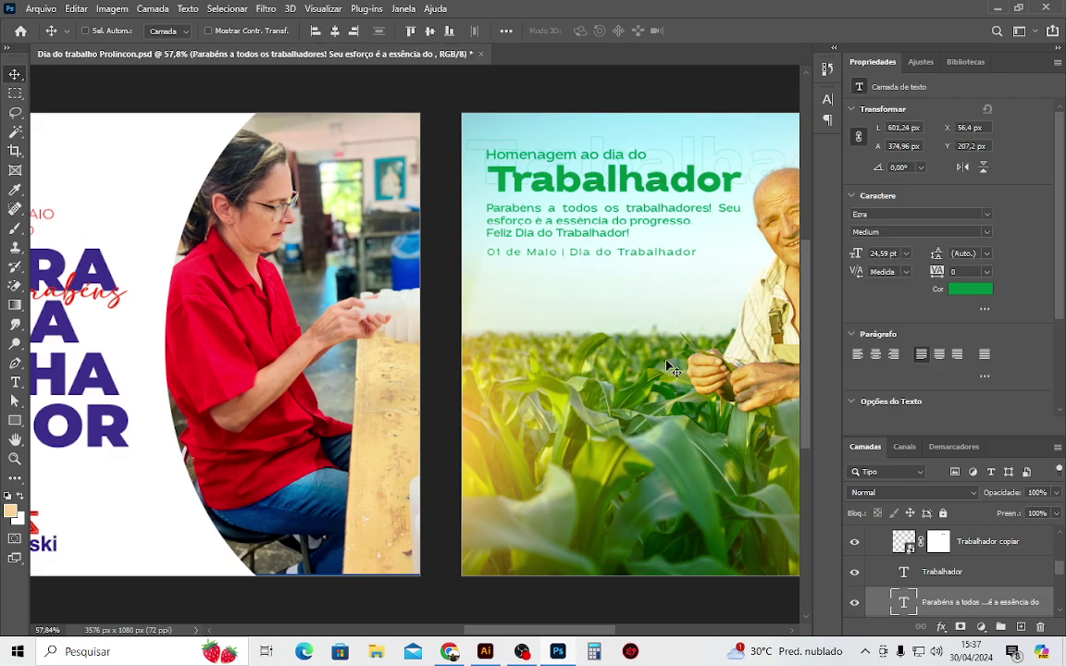
scroll(599, 323, down, 2)
scroll(583, 291, up, 2)
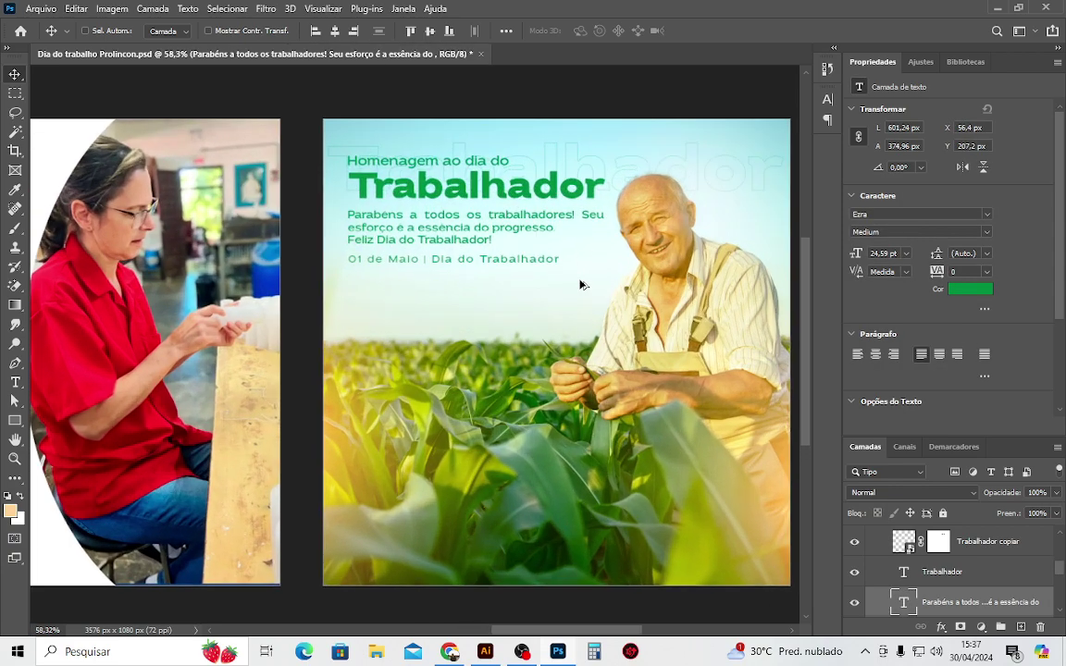
scroll(581, 287, up, 1)
scroll(581, 287, down, 1)
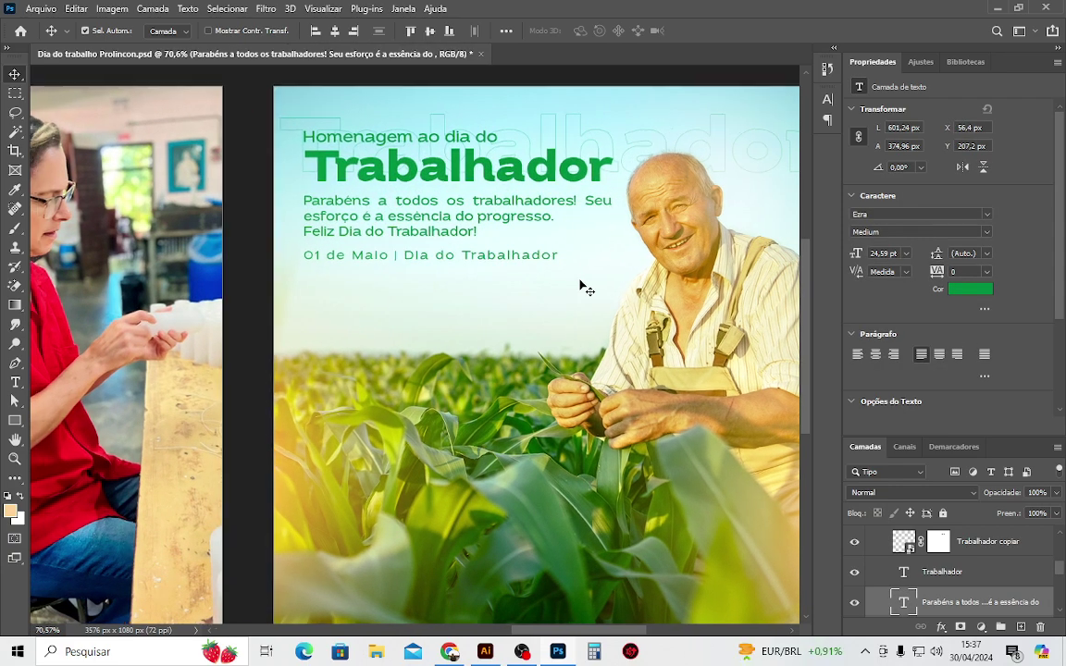
scroll(581, 287, down, 3)
drag(641, 393, 555, 362)
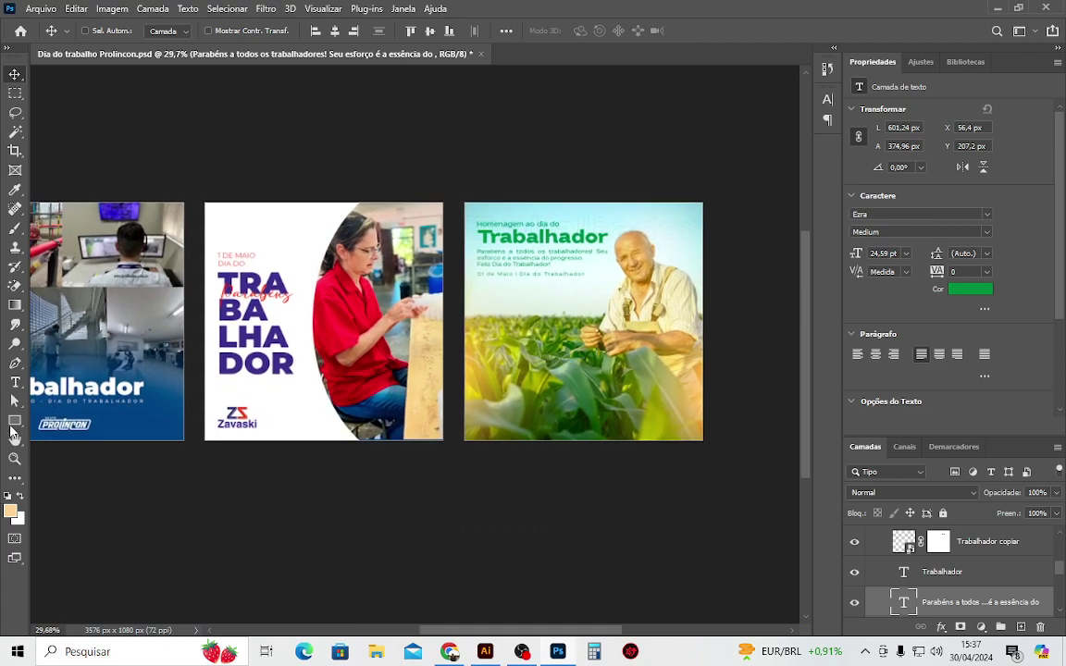
Draw a peach 243×278 px rectangle, Retângulo 2, with 70 px rounded corners at bottom-left.
right_click(13, 426)
click(83, 422)
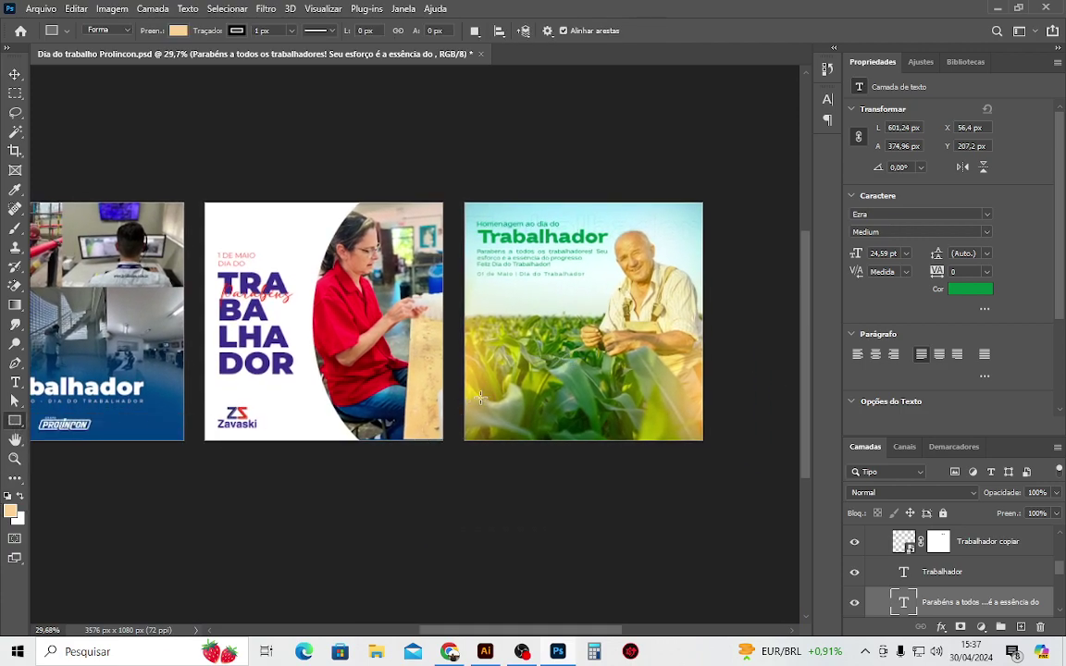
key(ctrl+h)
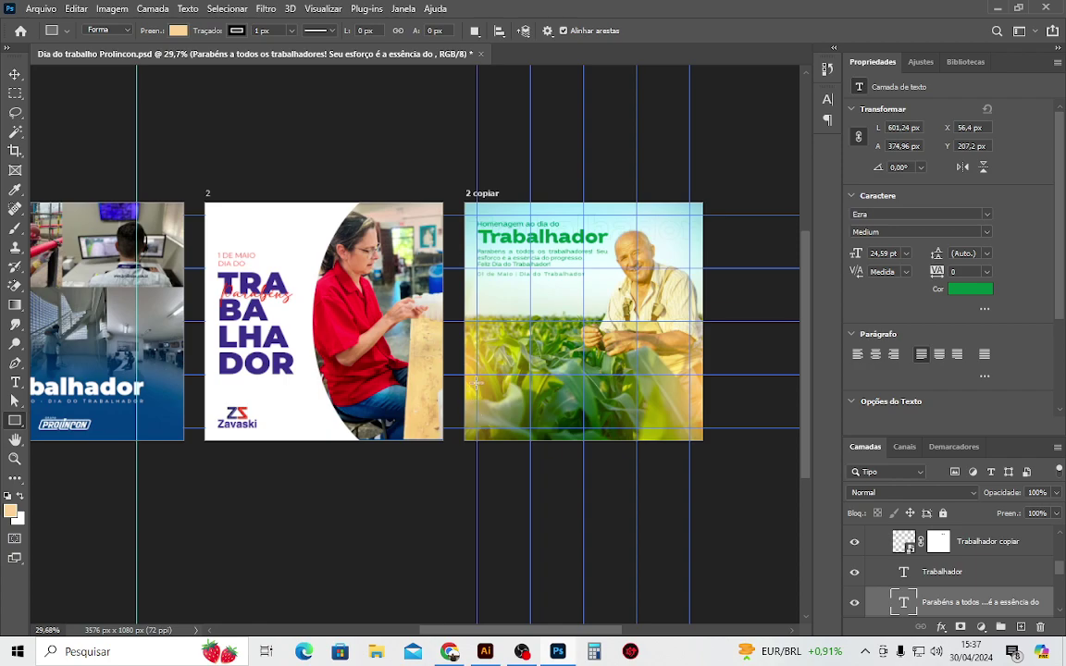
drag(478, 409, 529, 456)
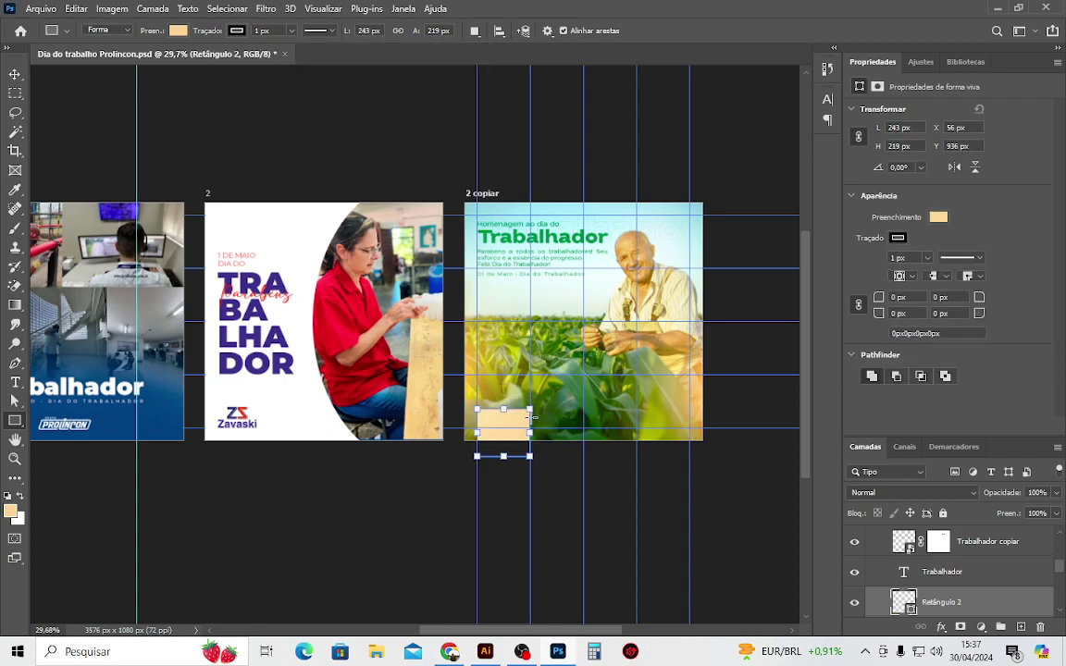
mouse_move(504, 408)
mouse_down()
mouse_move(504, 393)
mouse_move(510, 425)
mouse_move(503, 411)
mouse_up()
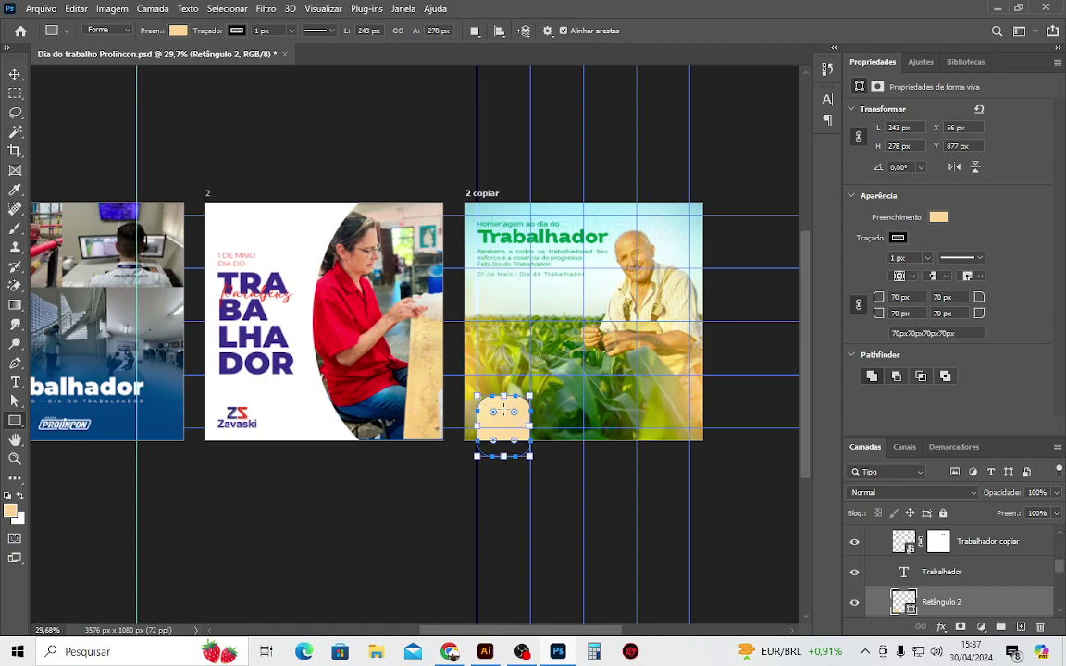
click(19, 74)
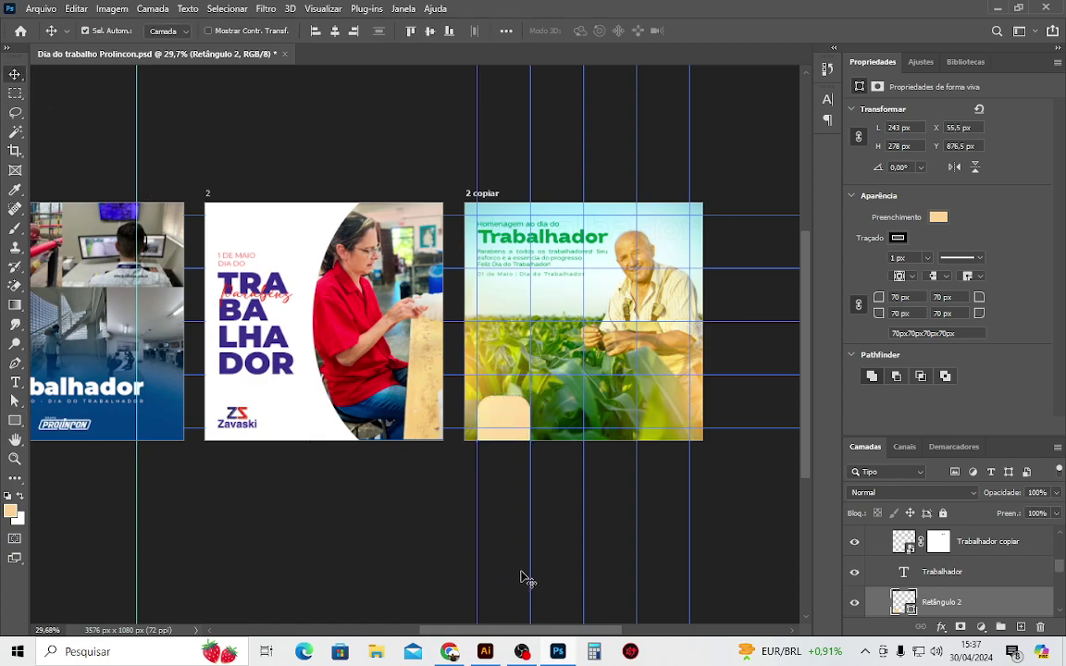
Hide the guides and save the document.
key(ctrl+h)
key(ctrl+s)
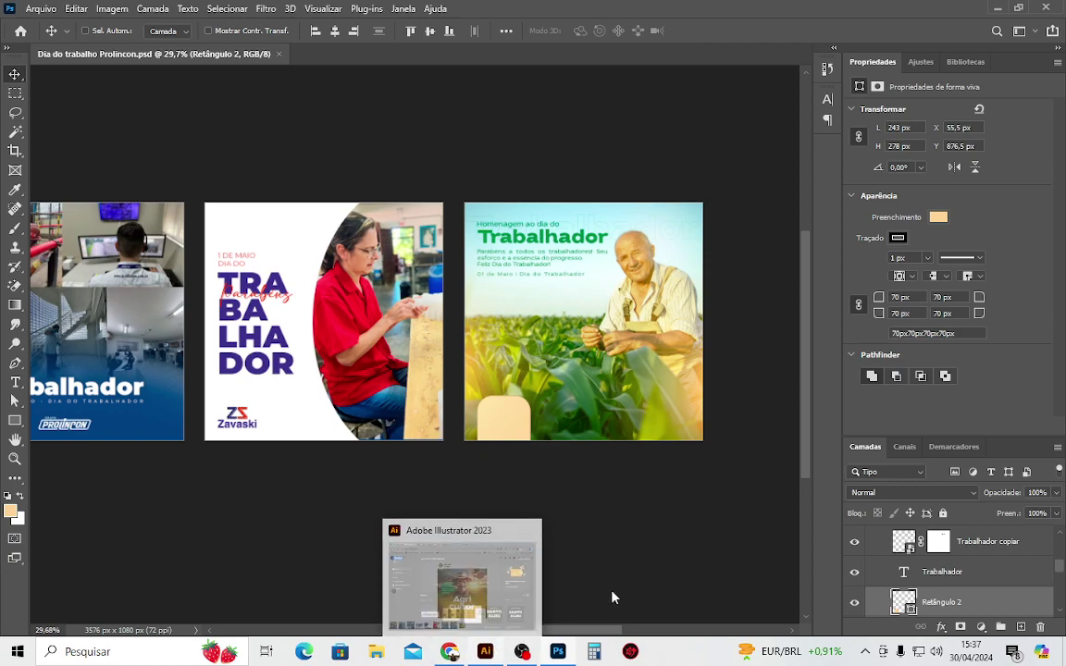
scroll(682, 583, left, 2)
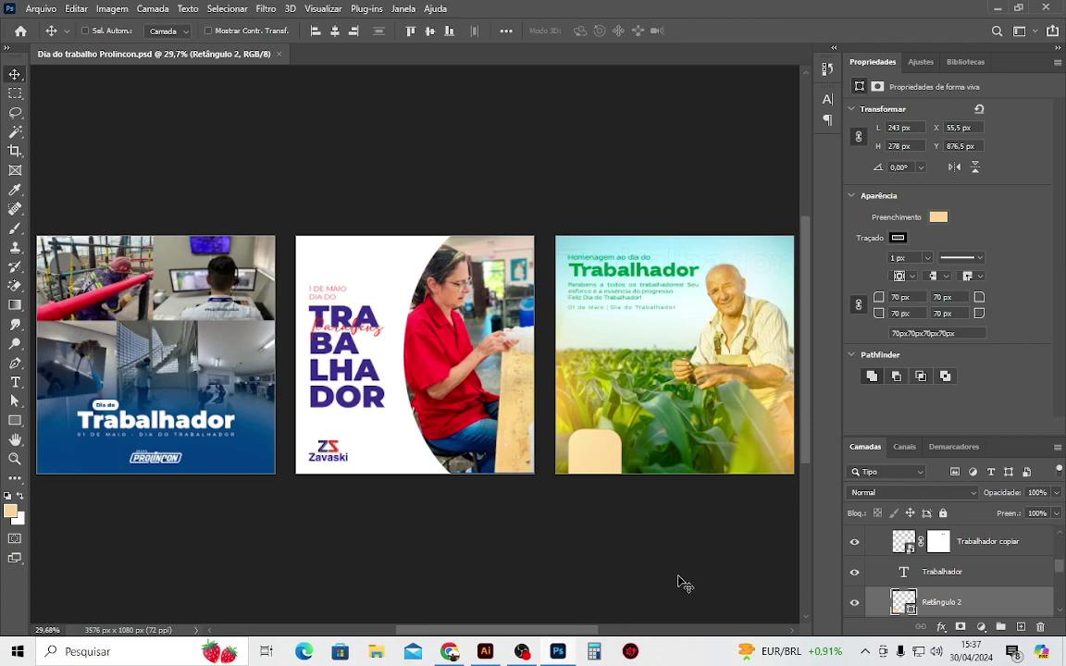
Zoom into the Trabalhador post, reselect the Camada 5 copiar glow, and open the Janela menu.
scroll(678, 583, up, 4)
scroll(626, 380, up, 1)
scroll(663, 328, up, 2)
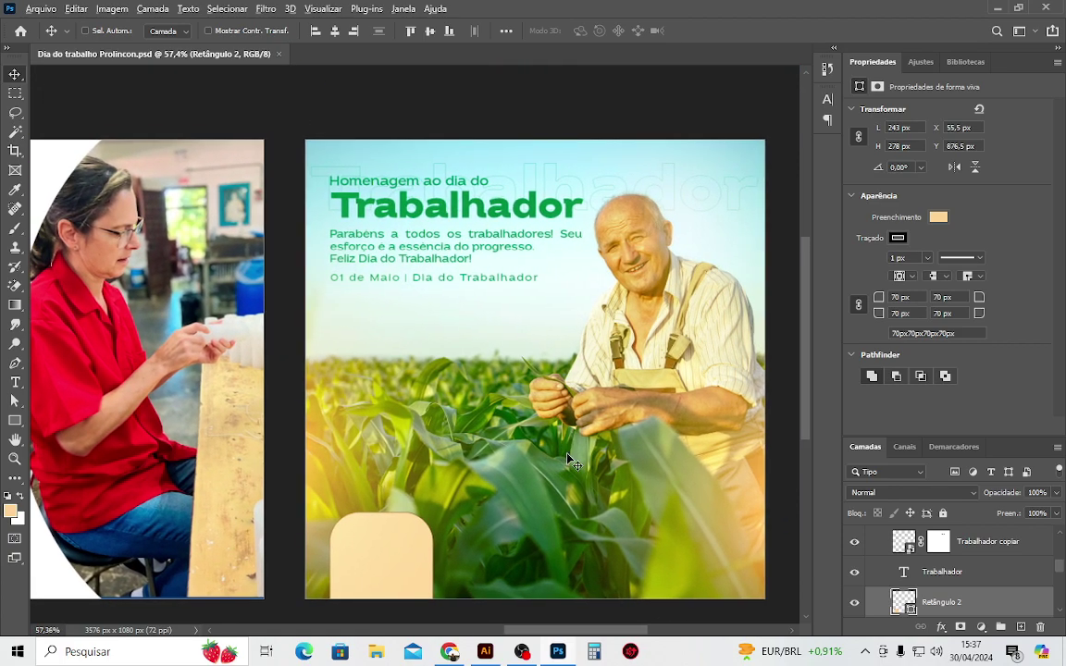
scroll(573, 463, up, 1)
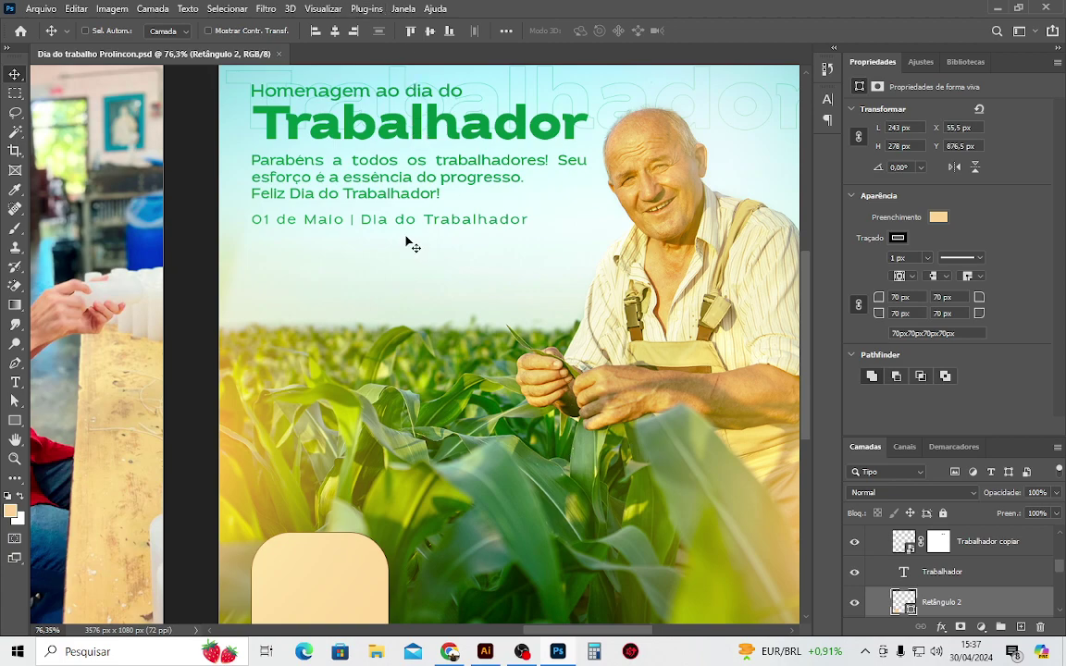
ctrl+click(315, 565)
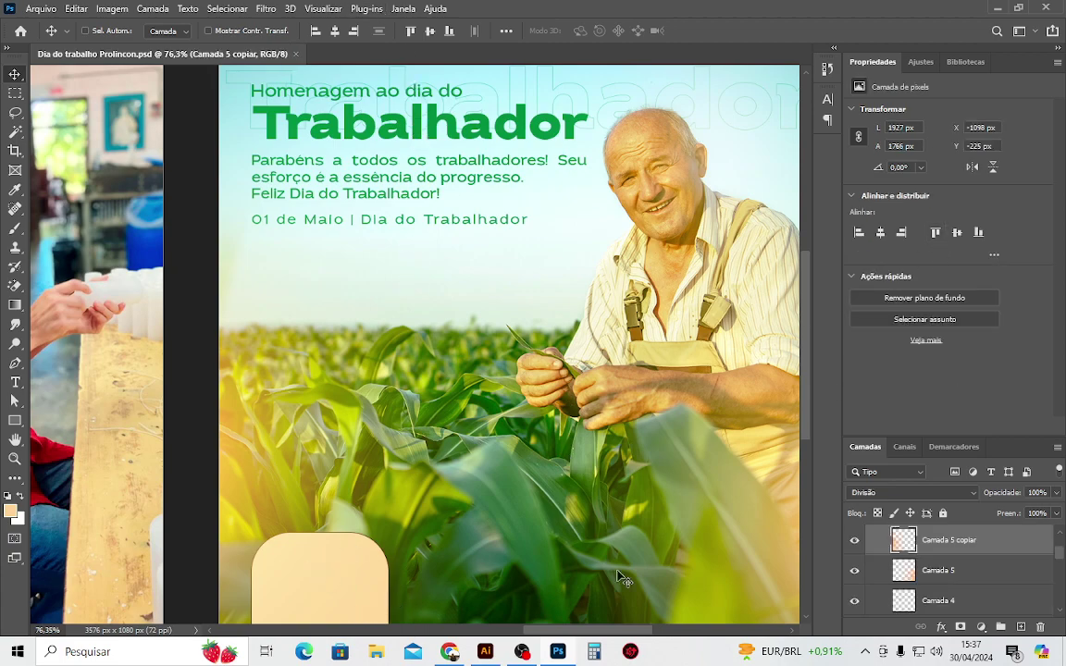
click(15, 420)
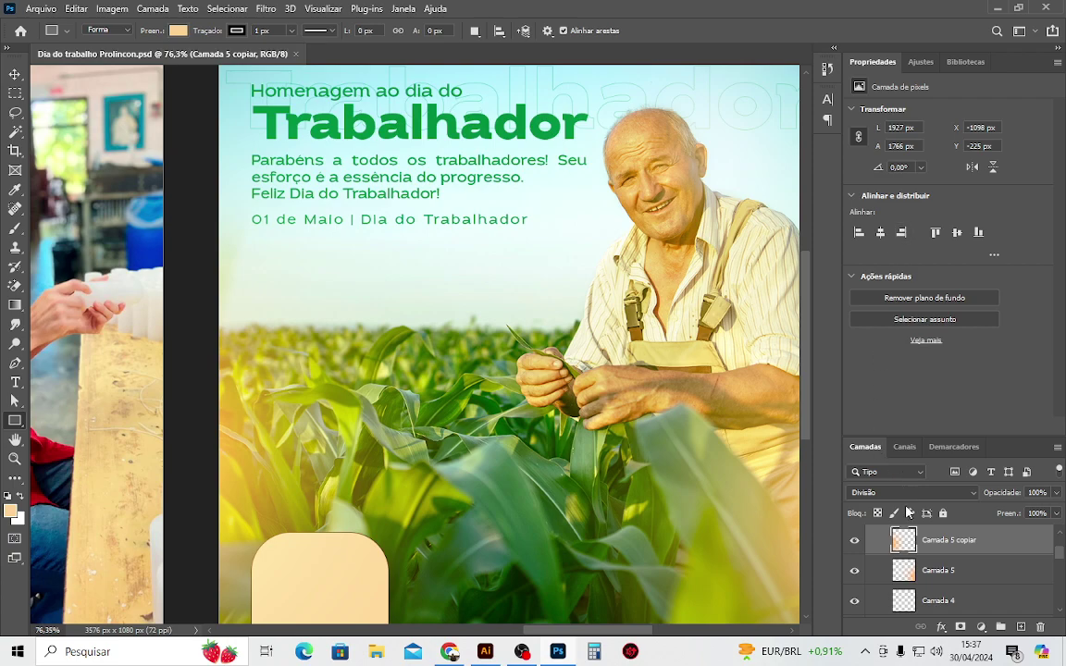
key(v)
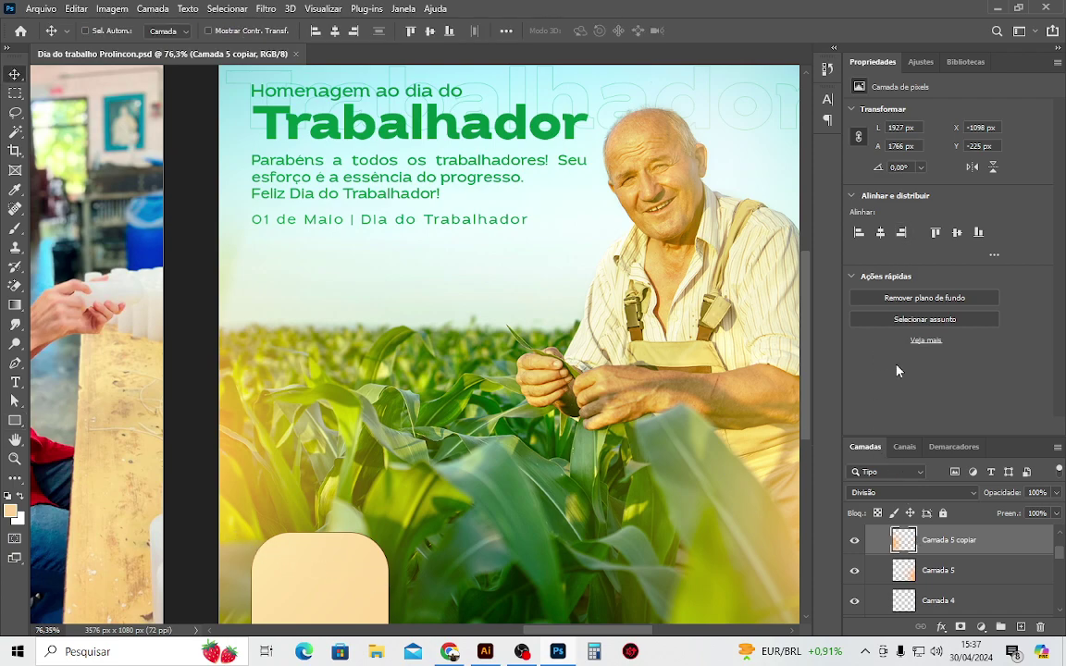
click(14, 421)
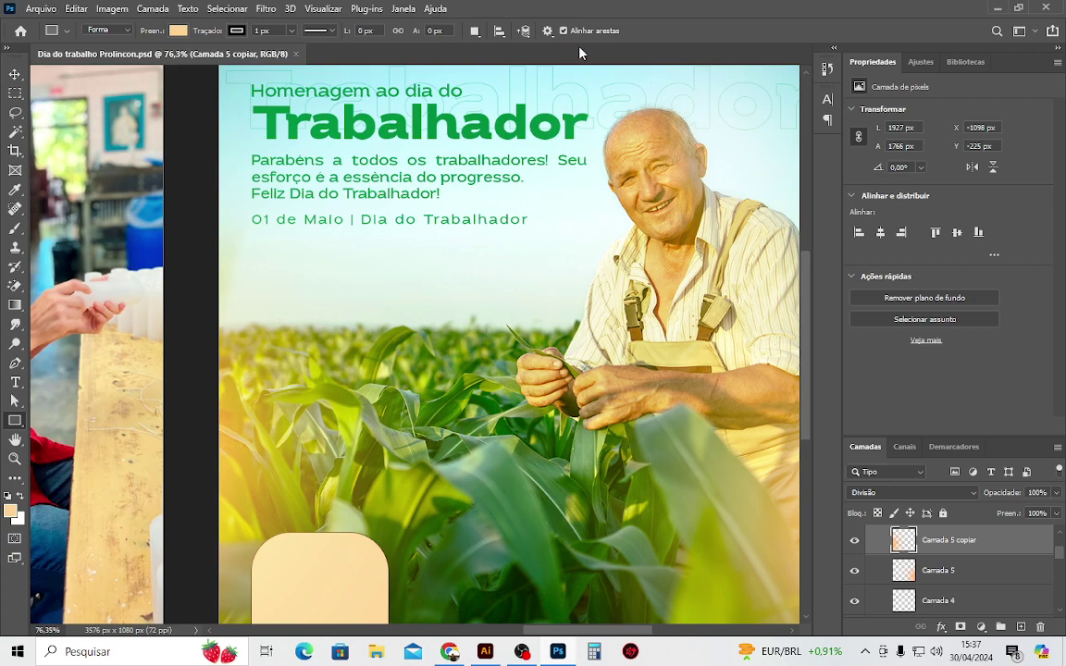
click(404, 9)
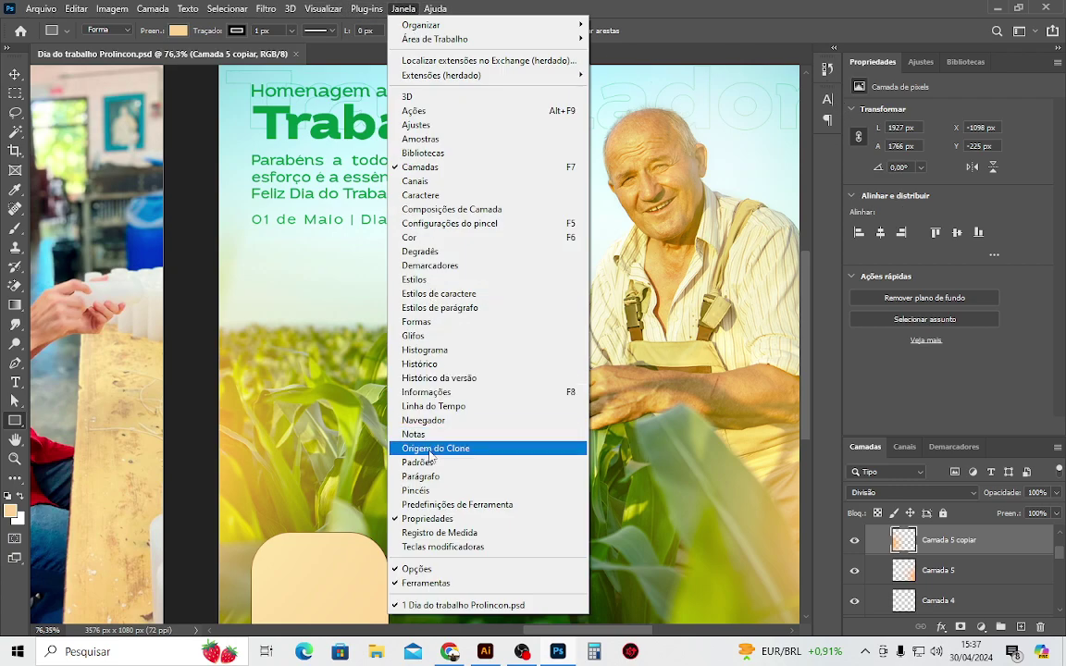
Hide Propriedades, nudge the Camada 5 copiar glow 18 px, and lock the layer.
click(428, 518)
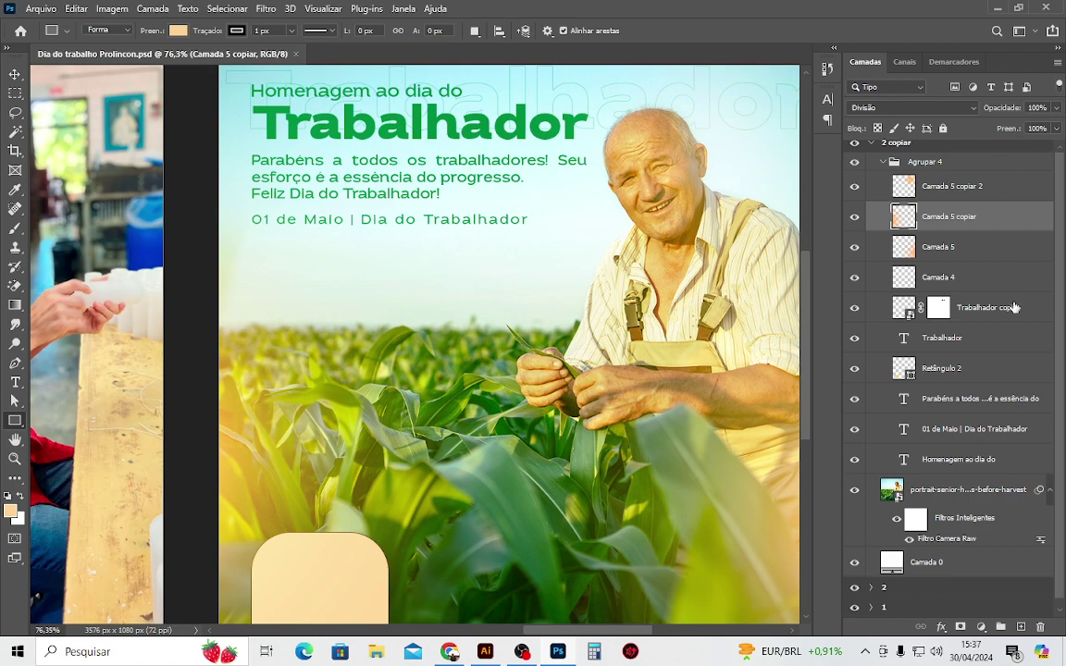
scroll(999, 271, up, 1)
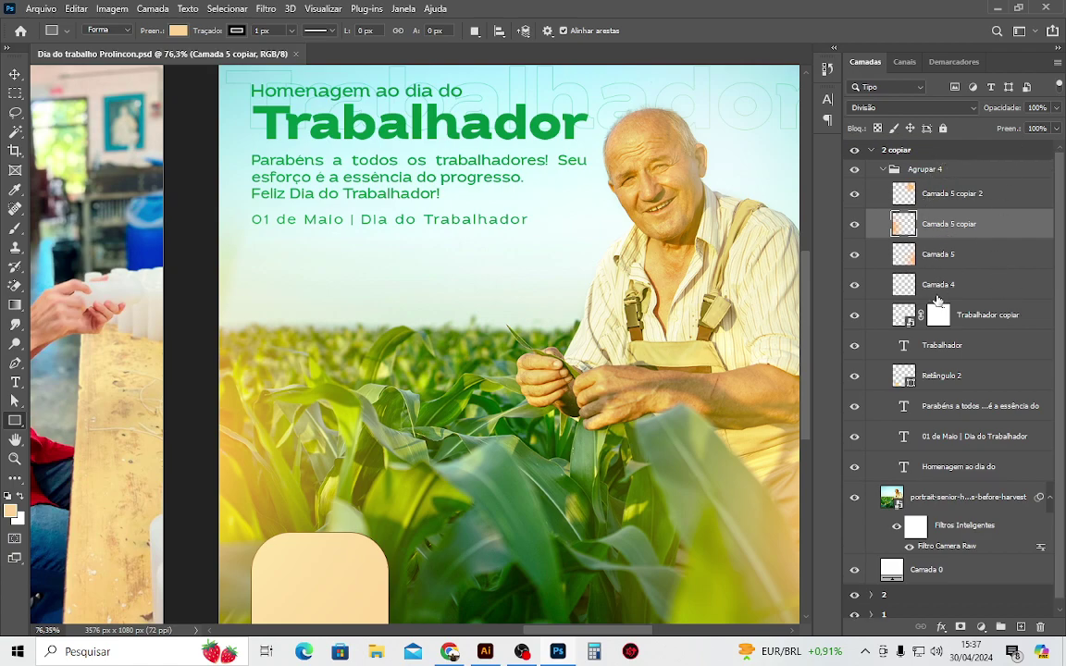
click(937, 295)
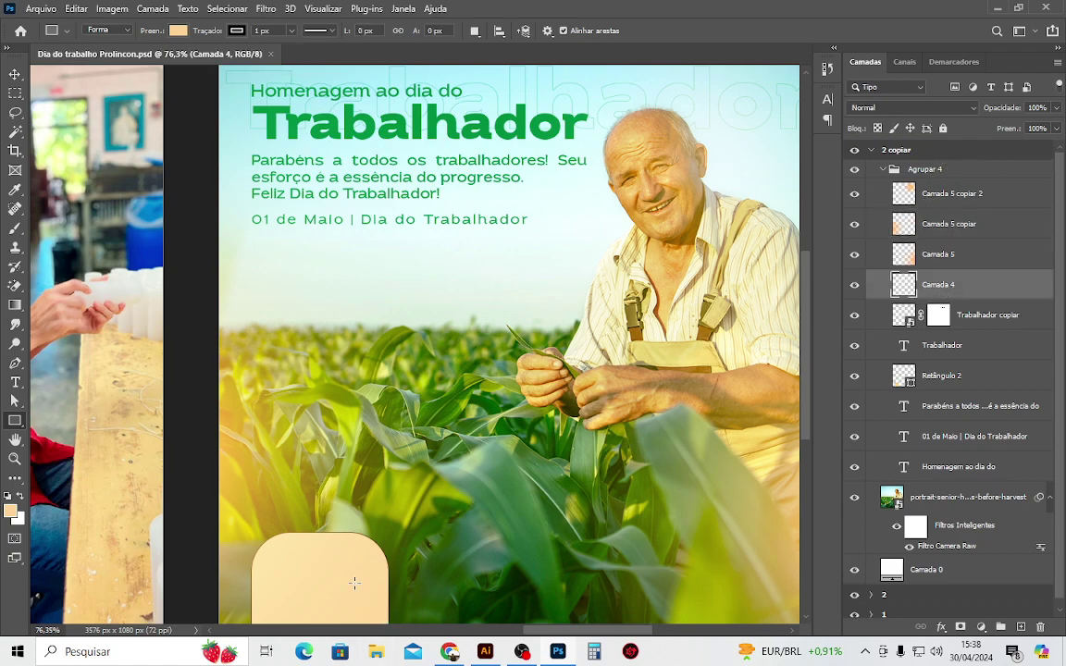
key(v)
click(389, 576)
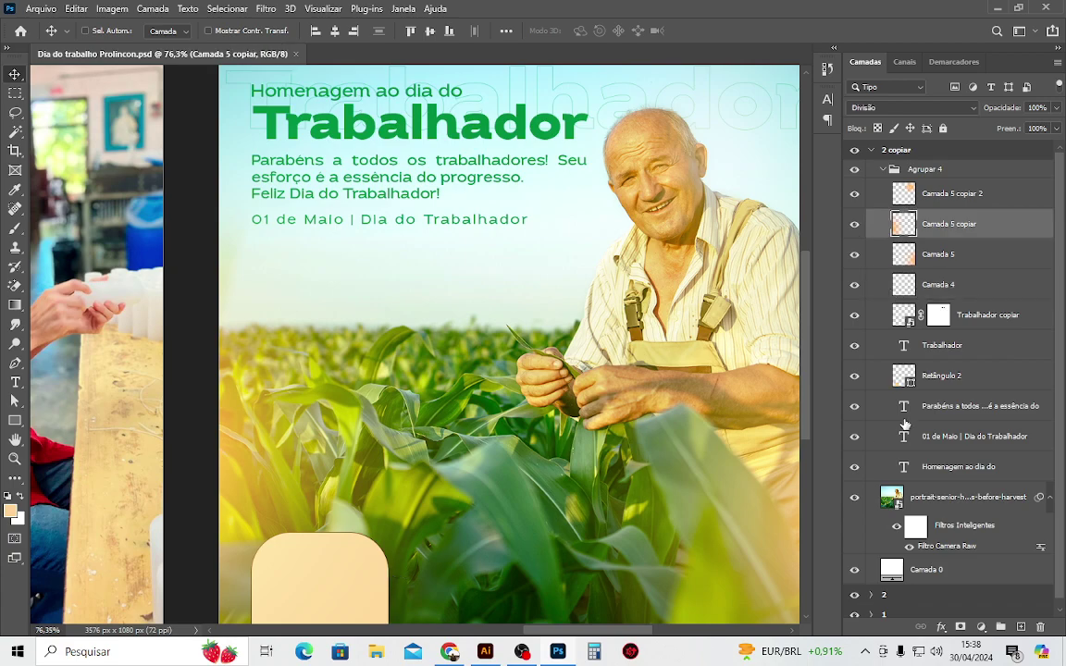
scroll(951, 253, down, 1)
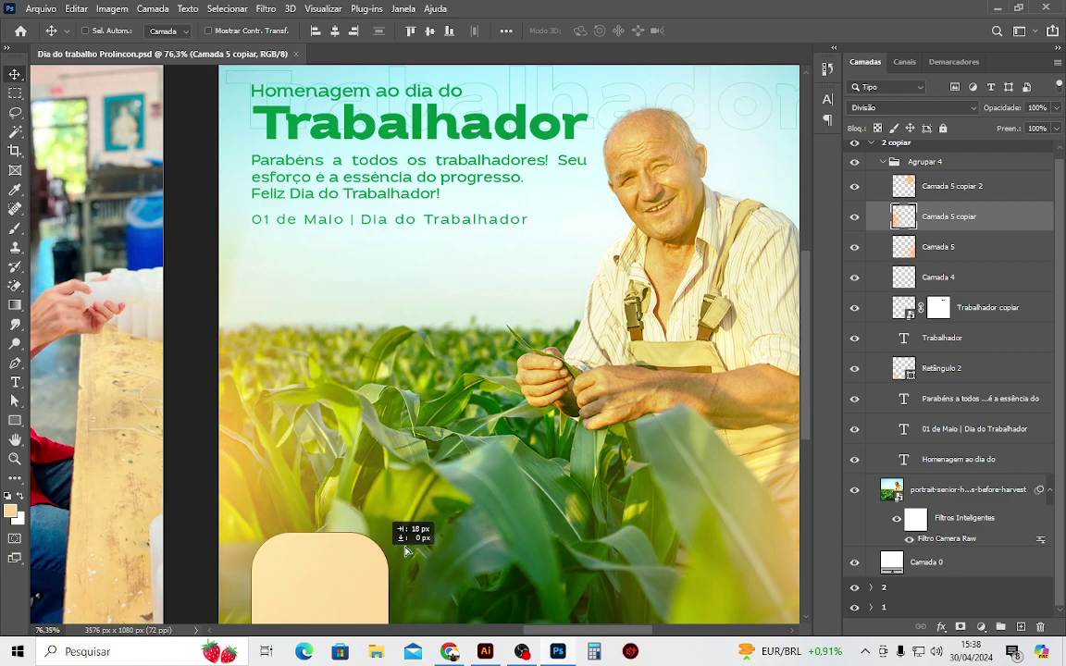
drag(457, 465, 398, 544)
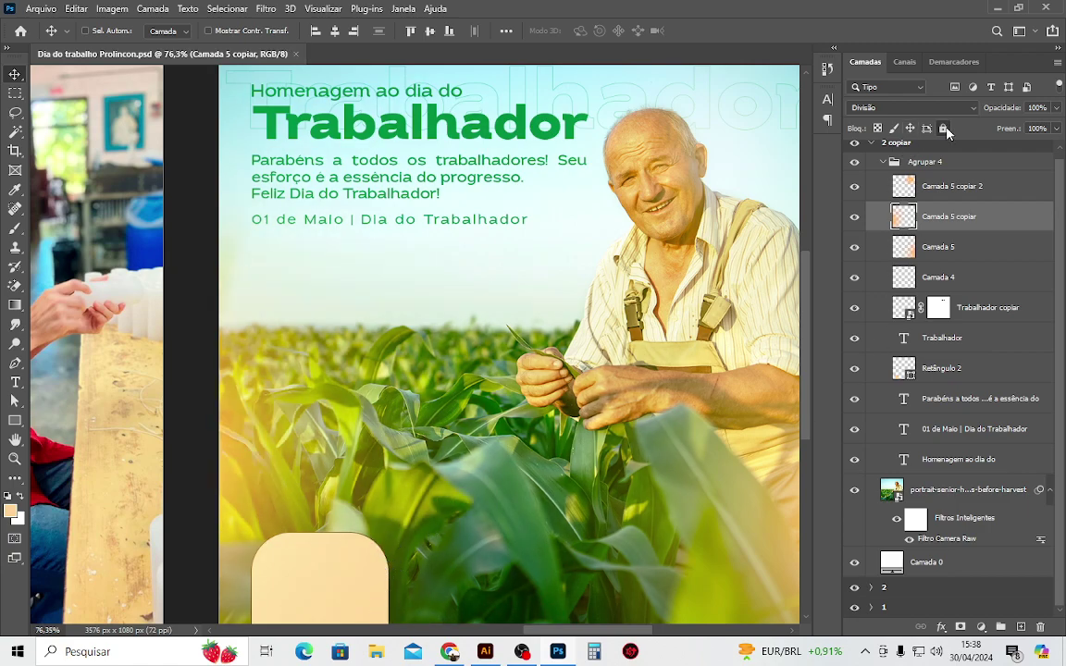
click(943, 128)
Select the Retângulo 2 peach rectangle and bring back the Propriedades panel.
click(370, 573)
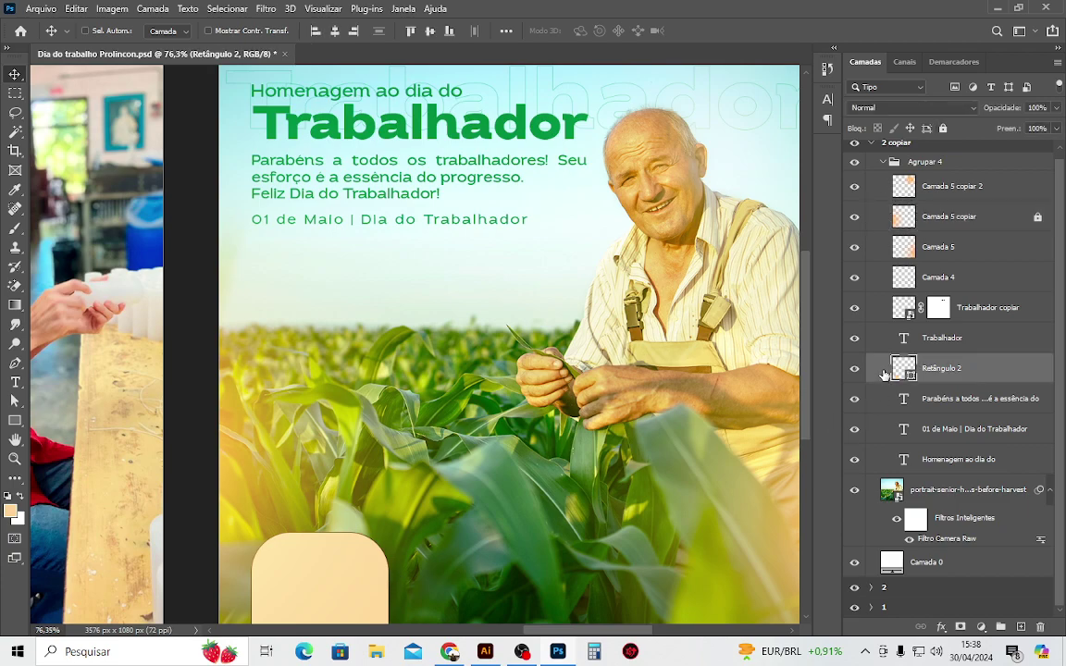
click(854, 369)
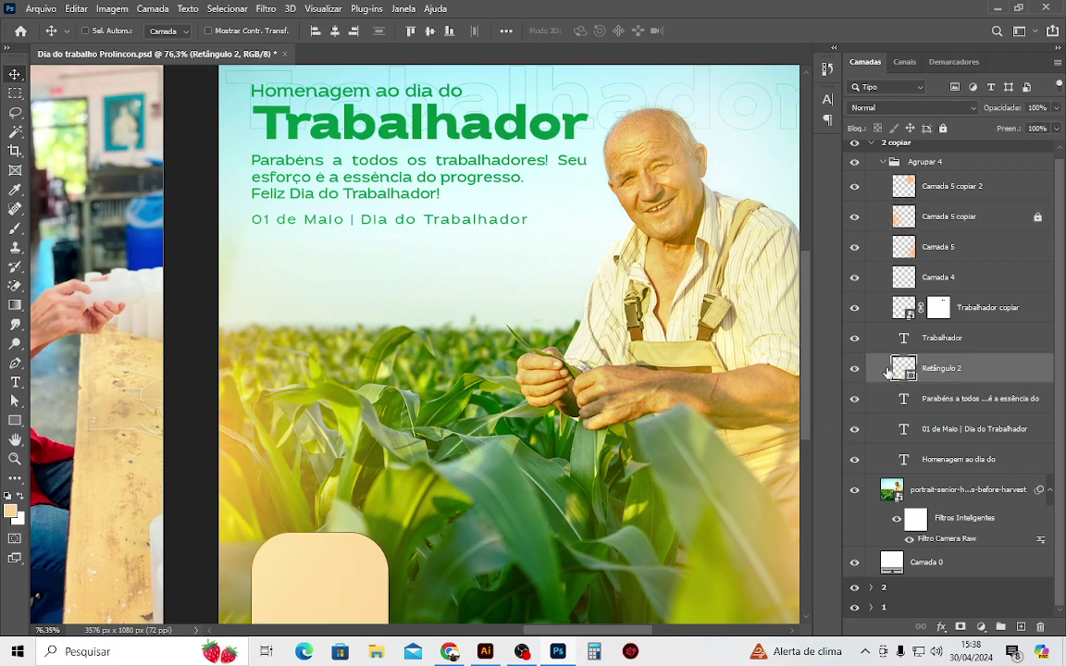
click(15, 422)
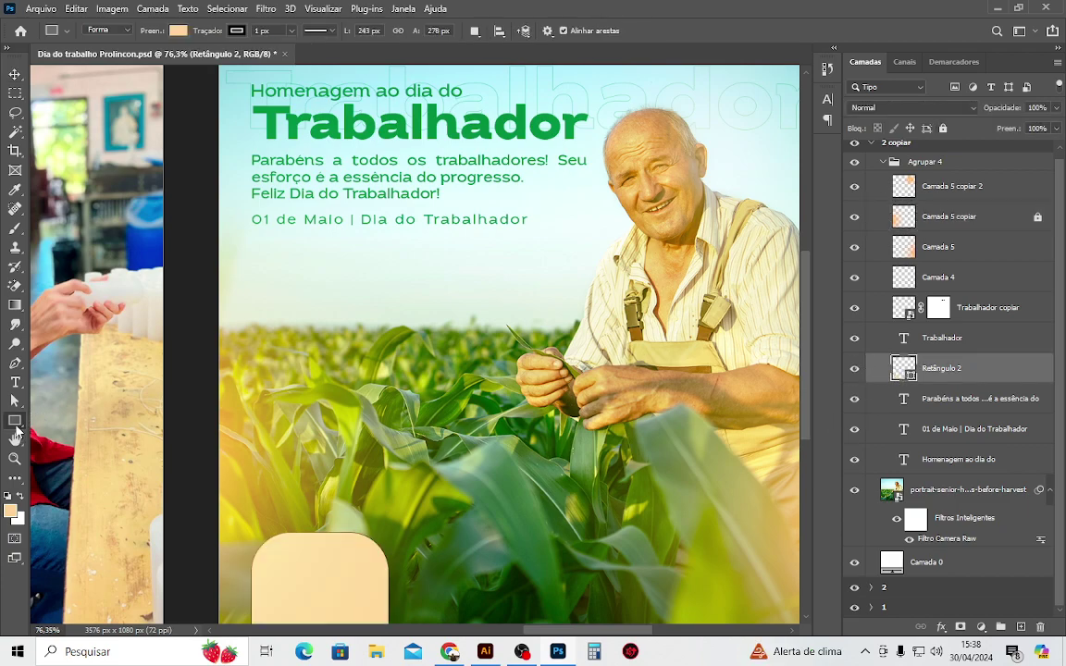
click(403, 8)
click(443, 521)
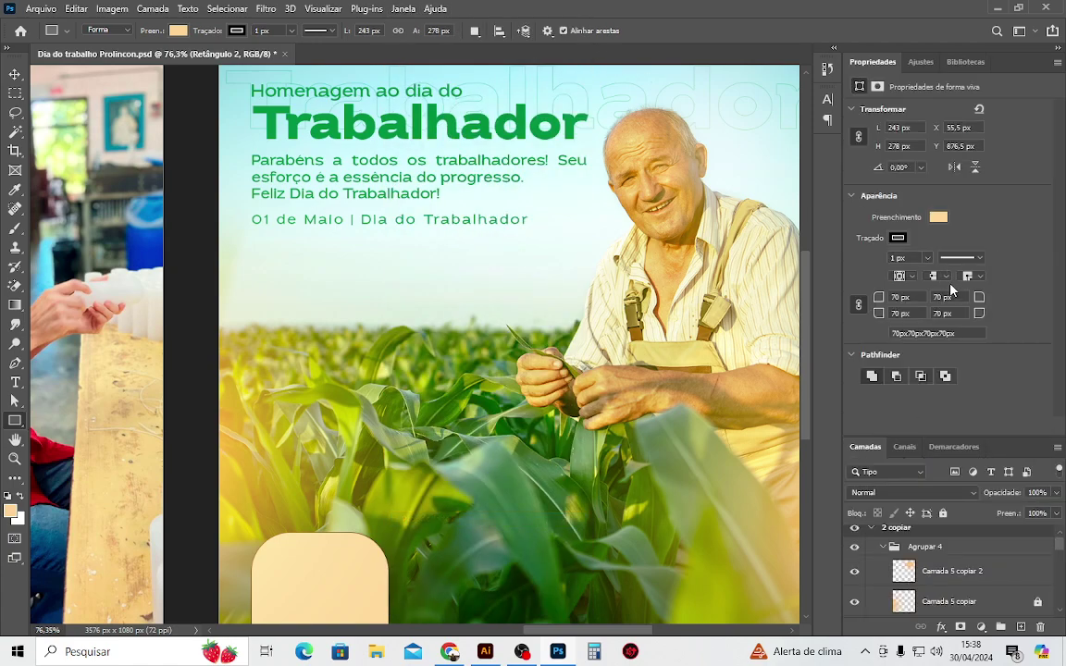
Set Retângulo 2's stroke (Traçado) to none and save the document.
click(898, 237)
click(867, 267)
click(511, 363)
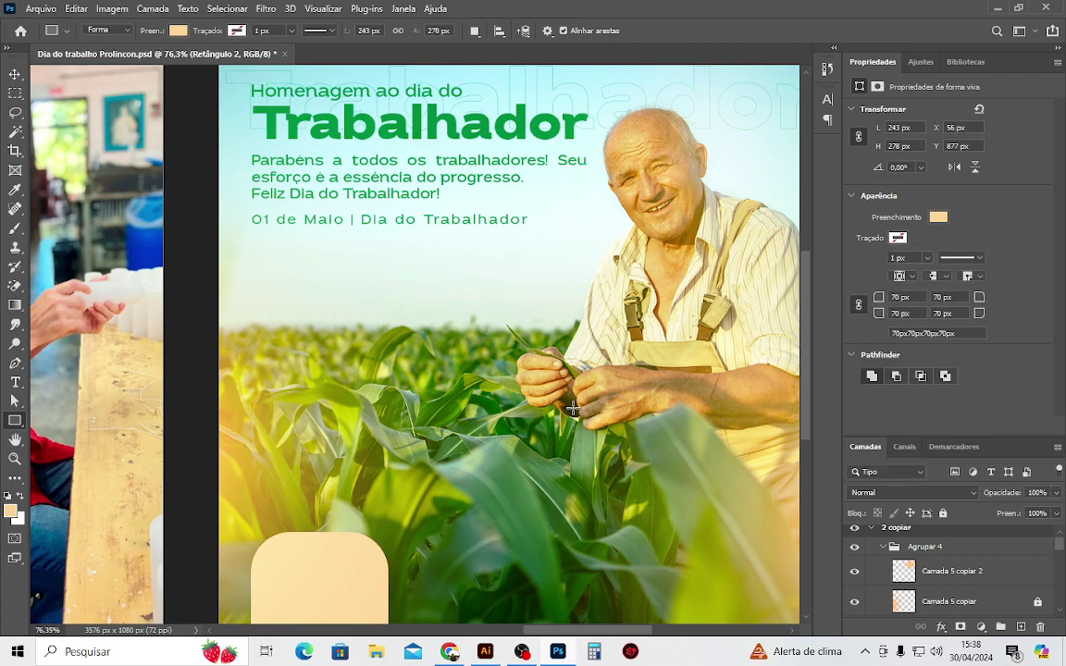
click(574, 245)
scroll(580, 267, down, 3)
key(v)
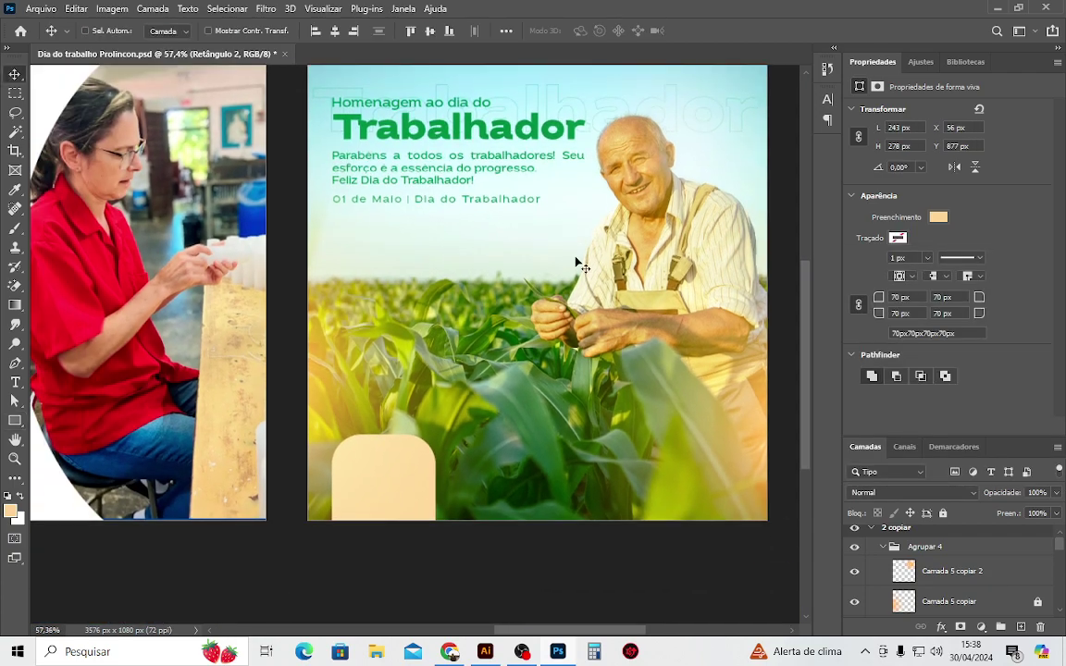
key(ctrl+s)
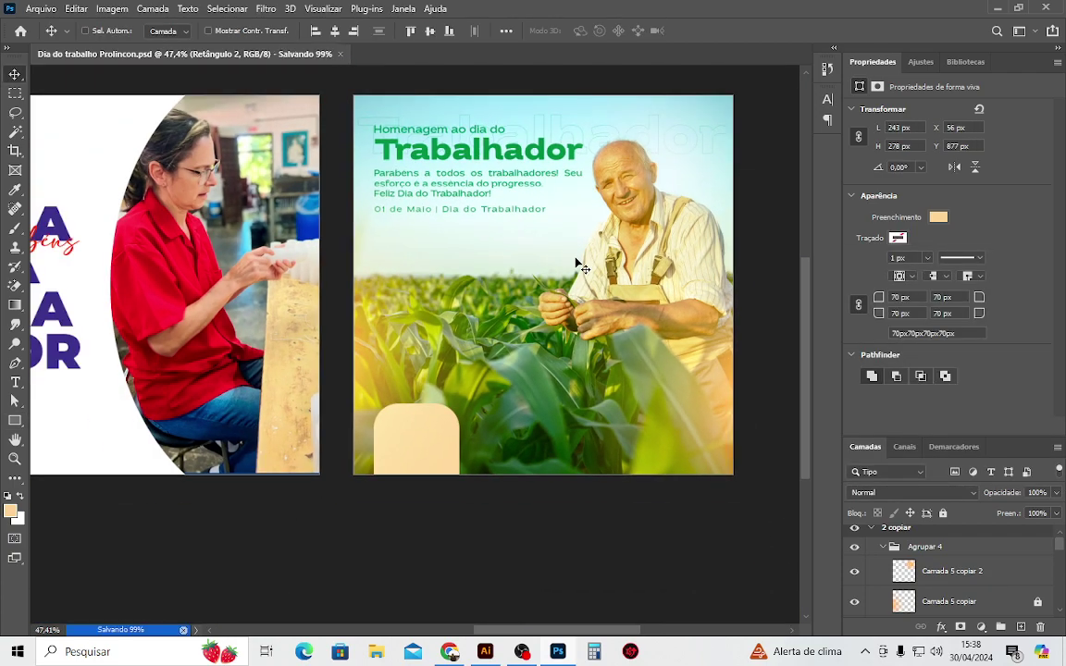